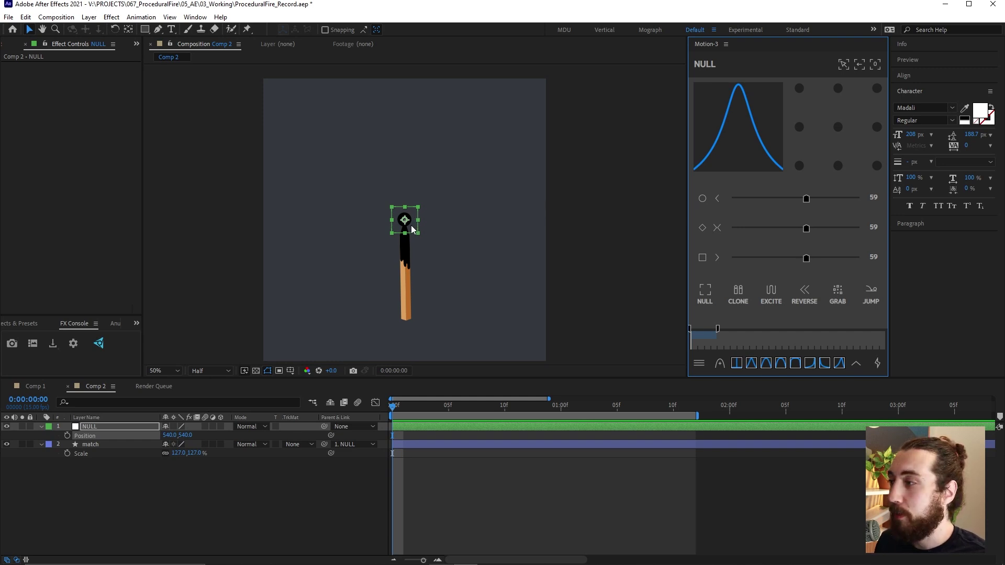
Step: Drag the NULL and its parented match up and right to Position 600, 414
{"action": "left_click_drag", "start_coordinate": [412, 229], "coordinate": [420, 187]}
Step: Create a new solid layer named FIRE in Comp 2
{"action": "right_click", "coordinate": [416, 465]}
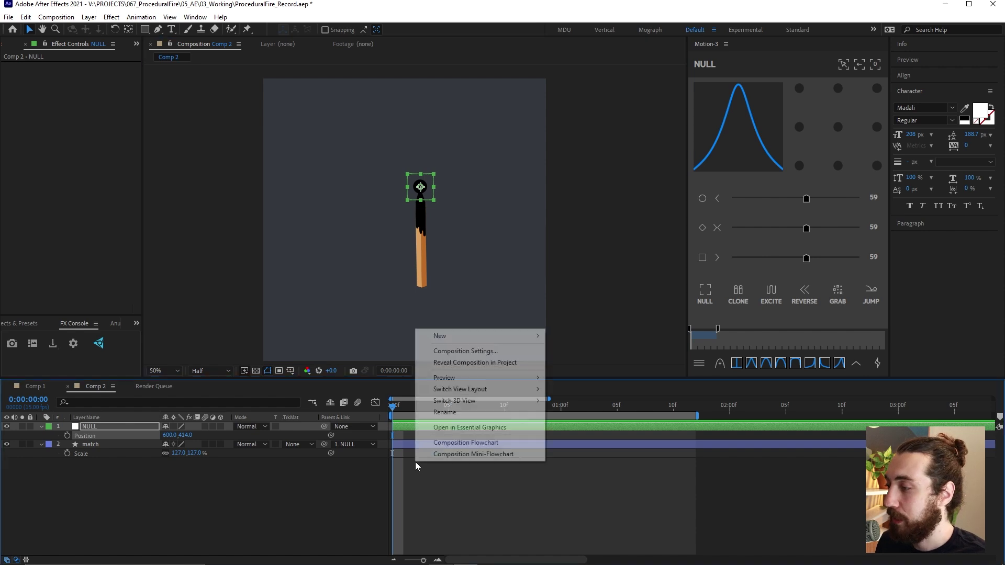
{"action": "mouse_move", "coordinate": [460, 335]}
{"action": "left_click", "coordinate": [588, 362]}
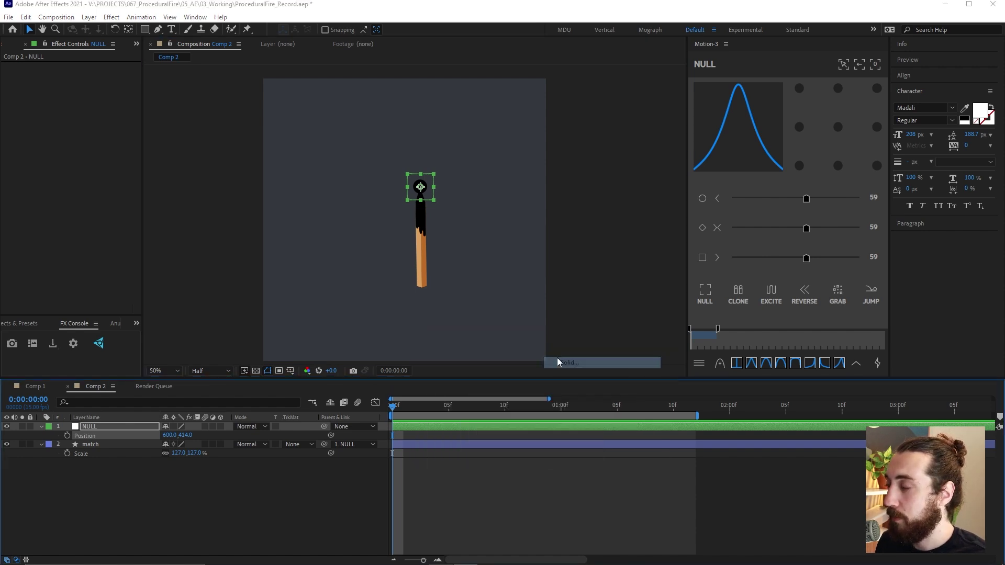
{"action": "type", "text": "FIRE"}
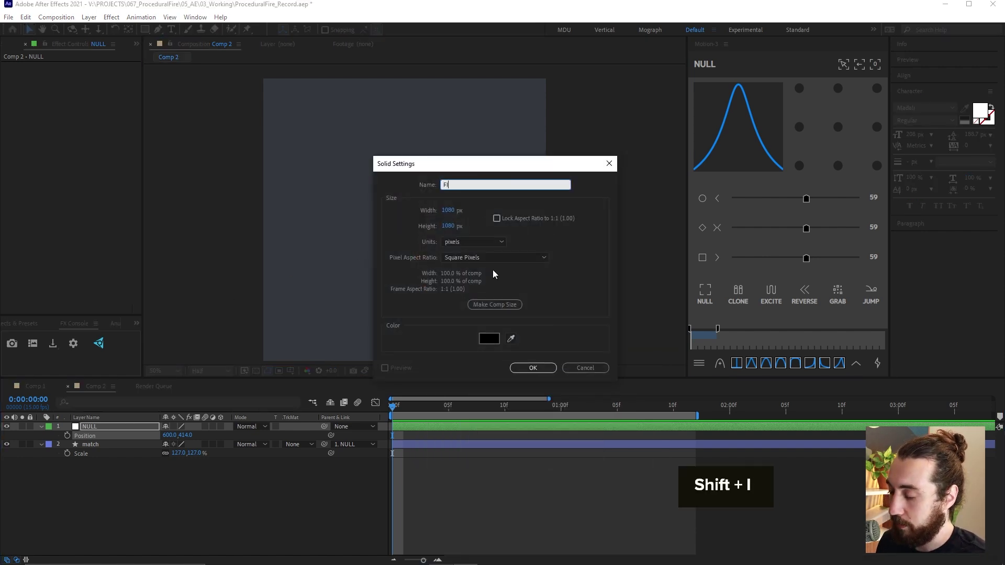
{"action": "key", "text": "Return"}
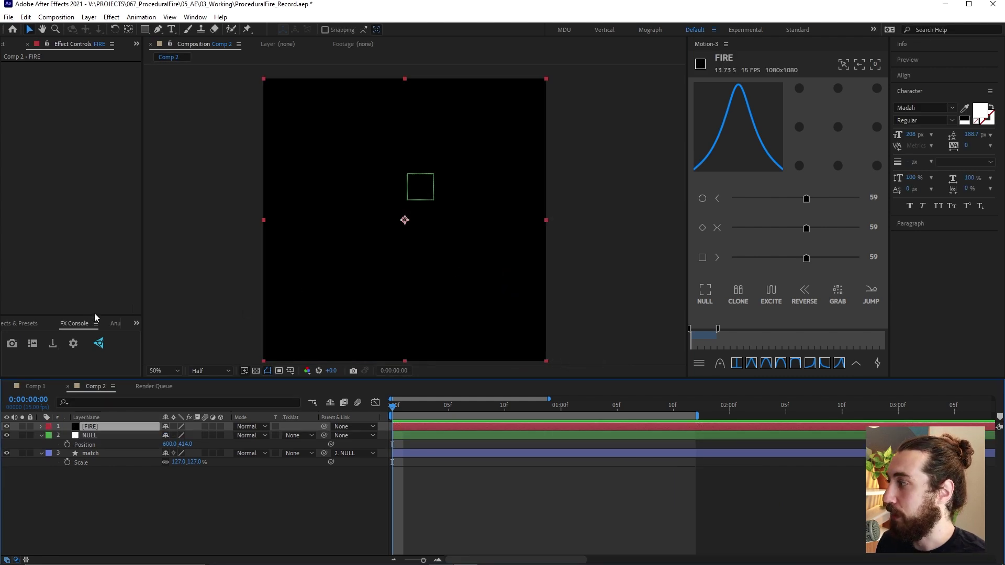
Step: Search Effects & Presets for 'particl' and apply CC Particle Systems II to FIRE
{"action": "left_click", "coordinate": [14, 325]}
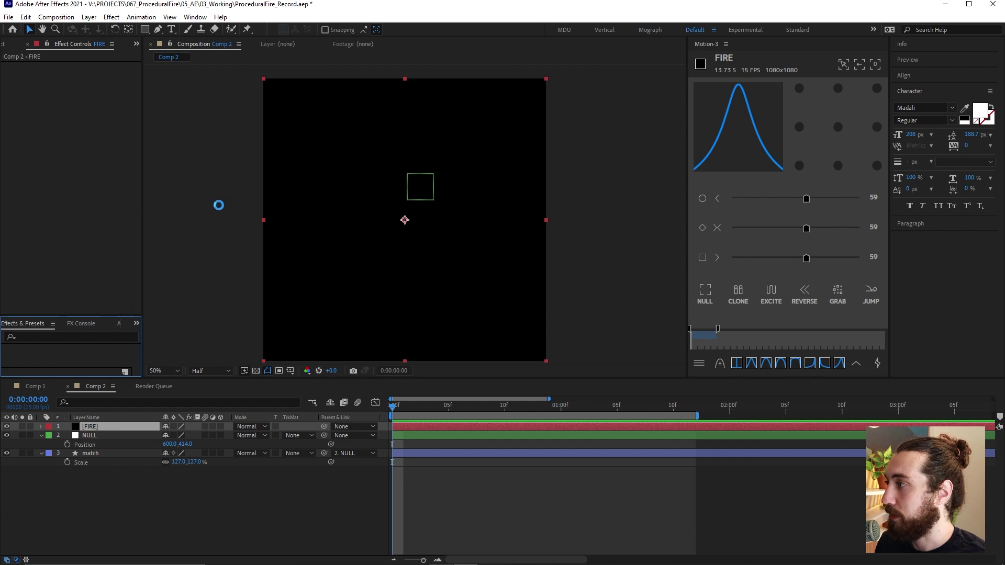
{"action": "left_click_drag", "start_coordinate": [115, 316], "coordinate": [108, 177]}
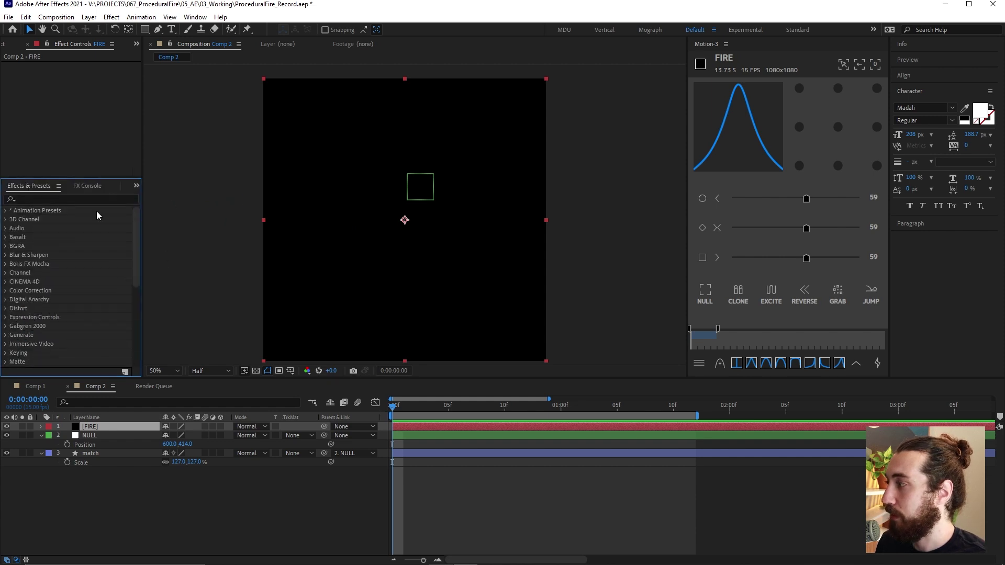
{"action": "left_click", "coordinate": [100, 200]}
{"action": "type", "text": "particle"}
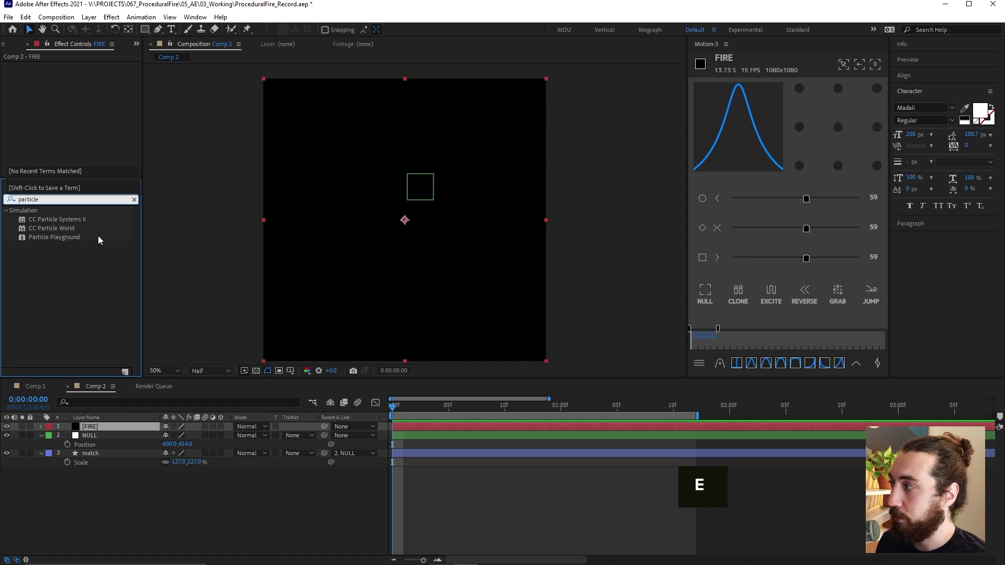
{"action": "double_click", "coordinate": [94, 219]}
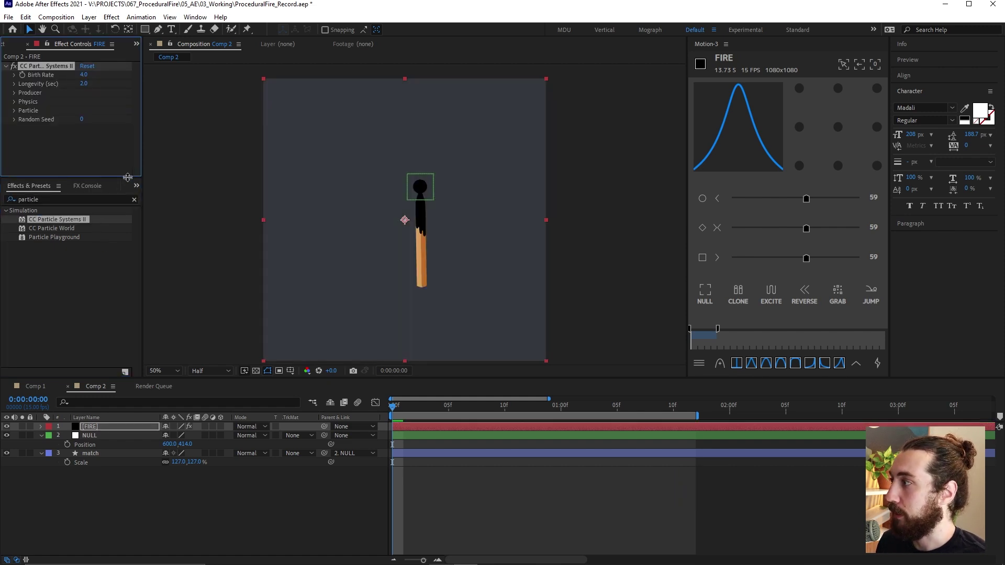
Step: Enlarge the Effect Controls panel and preview the default particle emission
{"action": "left_click_drag", "start_coordinate": [127, 178], "coordinate": [211, 261]}
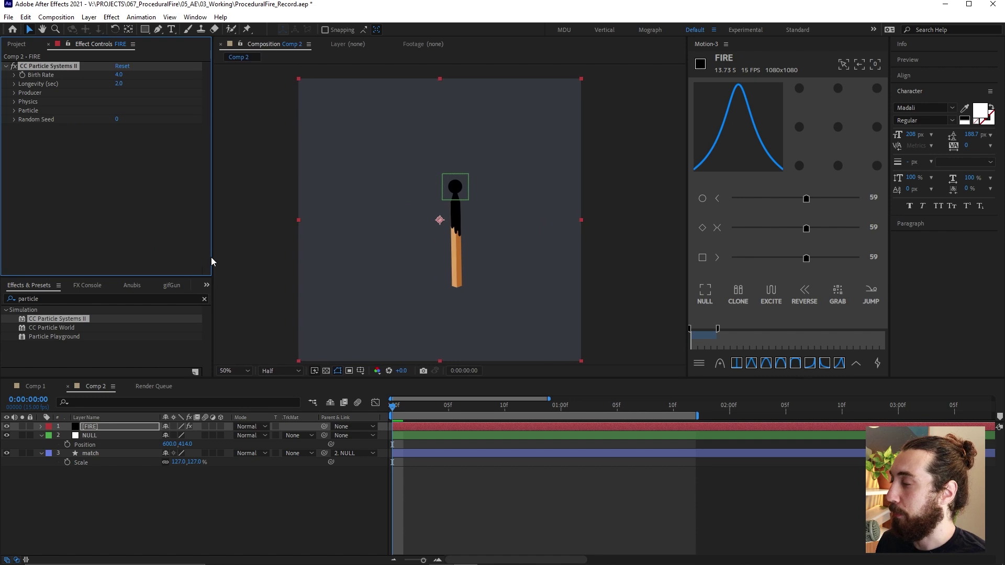
{"action": "left_click", "coordinate": [408, 416]}
{"action": "key", "text": "space"}
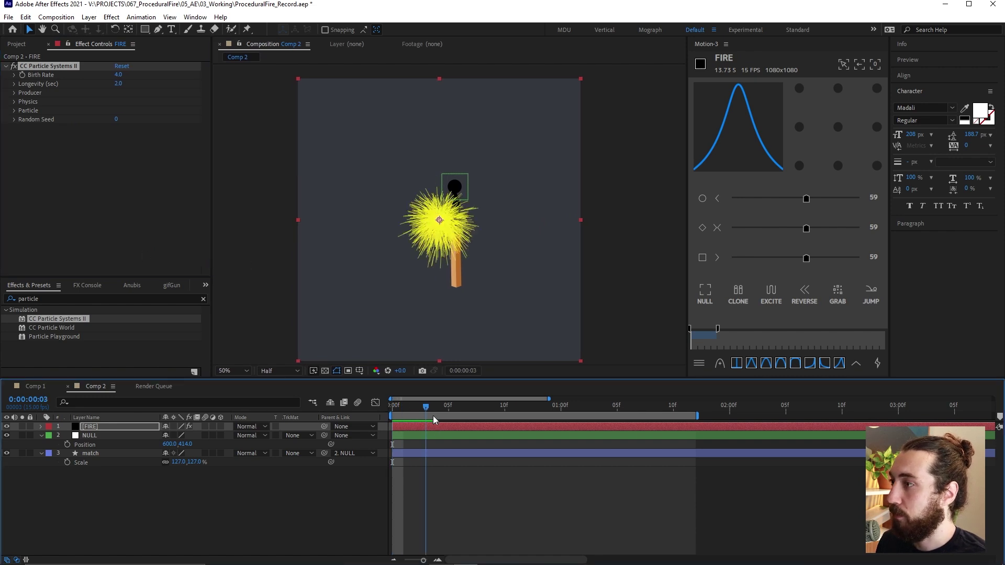
Step: Set the Physics Animation to Fire, replay the preview, and extend the work-area end
{"action": "left_click", "coordinate": [15, 101]}
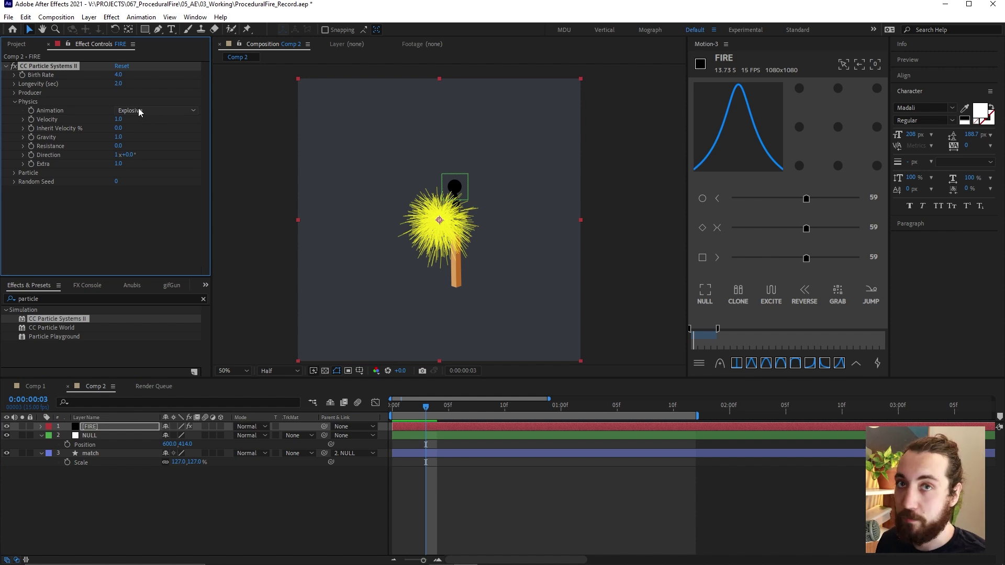
{"action": "left_click", "coordinate": [139, 112]}
{"action": "left_click", "coordinate": [175, 180]}
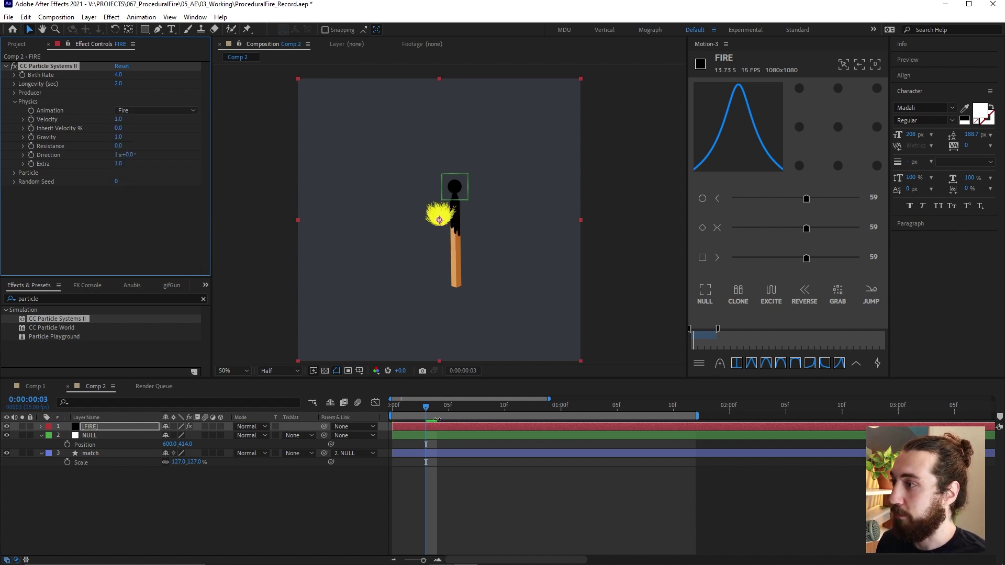
{"action": "key", "text": "space"}
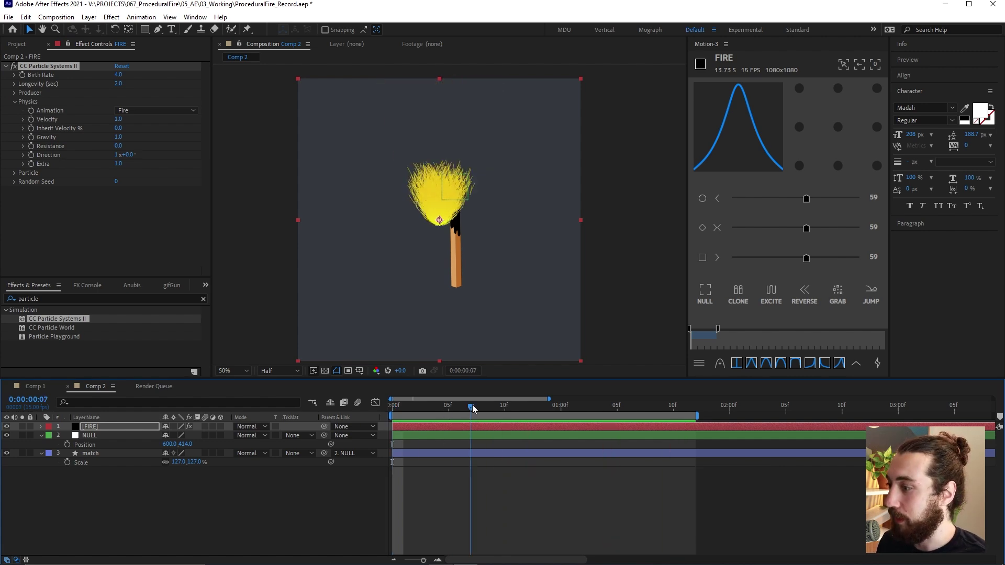
{"action": "left_click_drag", "start_coordinate": [699, 419], "coordinate": [776, 417]}
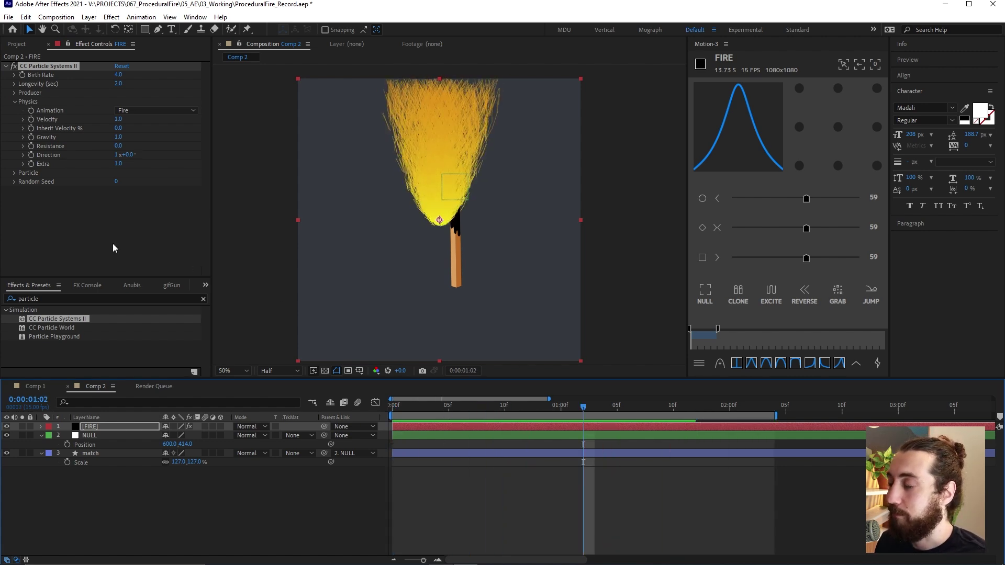
Step: Change the Particle Type to Bubble
{"action": "left_click", "coordinate": [15, 173]}
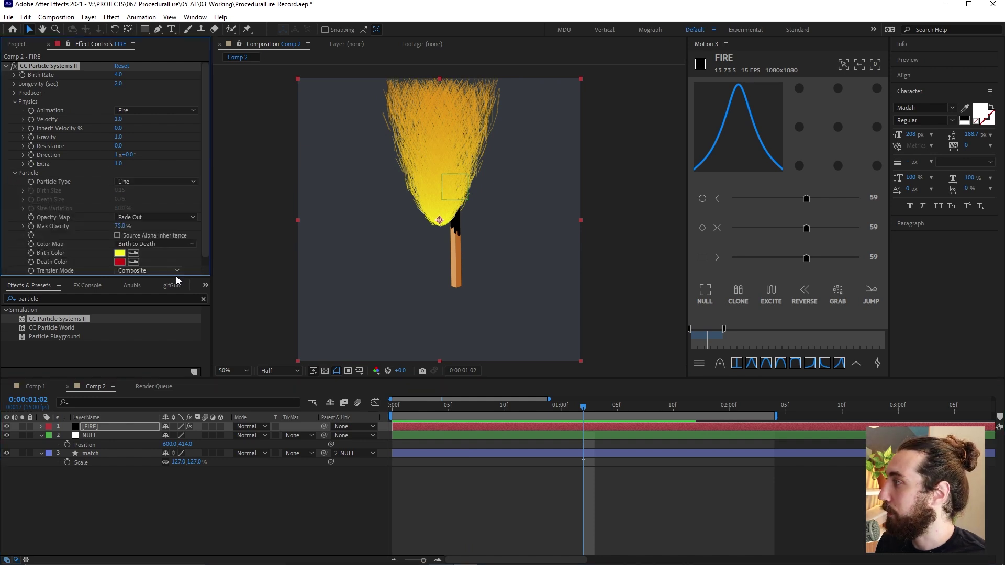
{"action": "left_click_drag", "start_coordinate": [194, 278], "coordinate": [194, 317]}
{"action": "left_click", "coordinate": [144, 182]}
{"action": "left_click", "coordinate": [152, 254]}
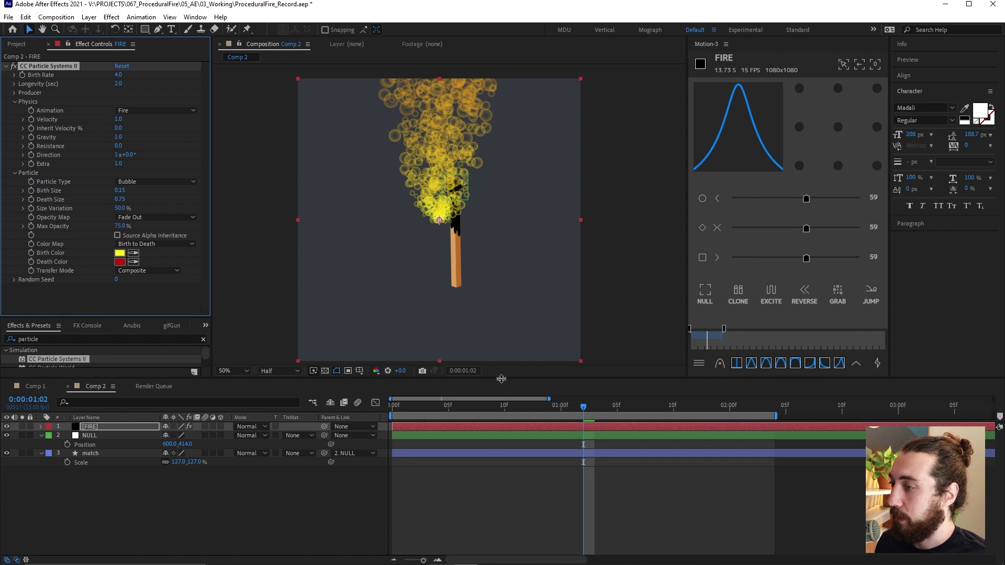
{"action": "left_click_drag", "start_coordinate": [501, 378], "coordinate": [502, 406]}
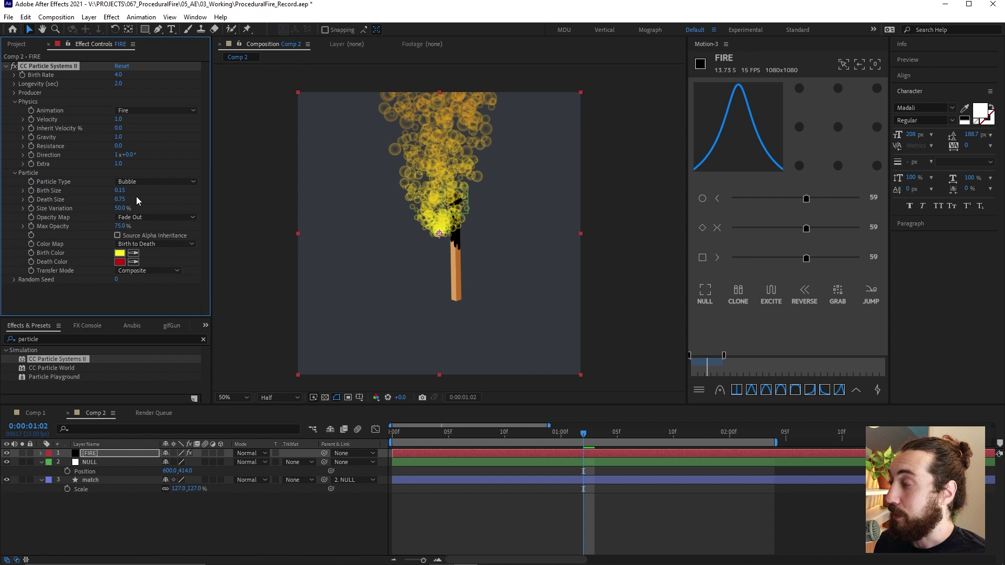
Step: Set Death Size 0, Birth Size 0.60 and Max Opacity 57% on the bubbles
{"action": "left_click", "coordinate": [123, 200]}
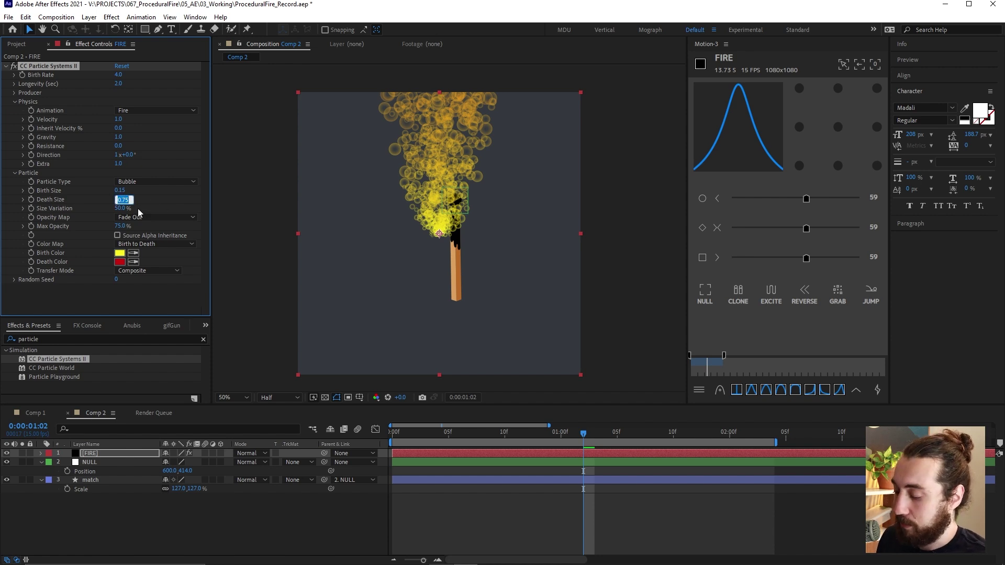
{"action": "type", "text": "0"}
{"action": "key", "text": "Return"}
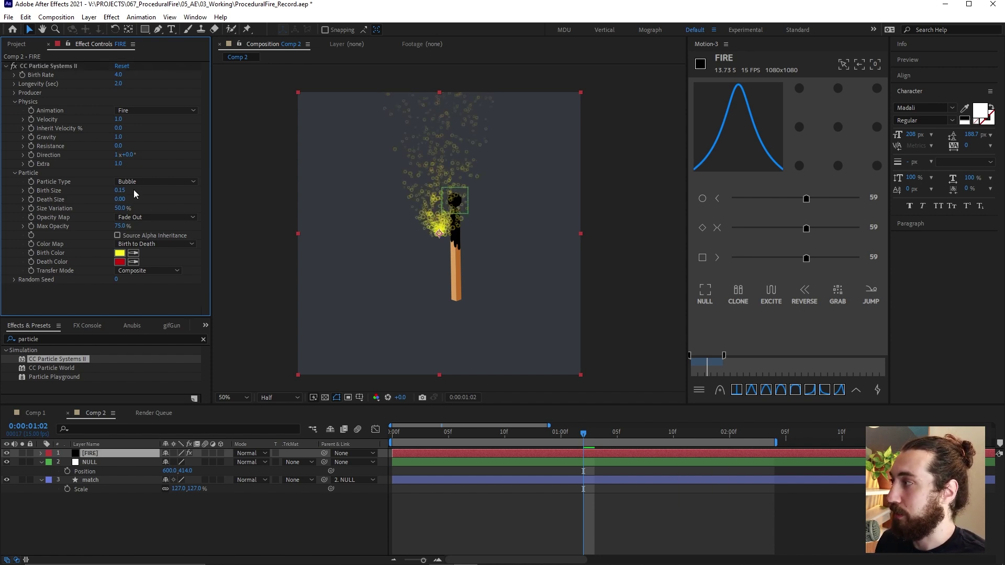
{"action": "left_click_drag", "start_coordinate": [120, 191], "coordinate": [144, 190]}
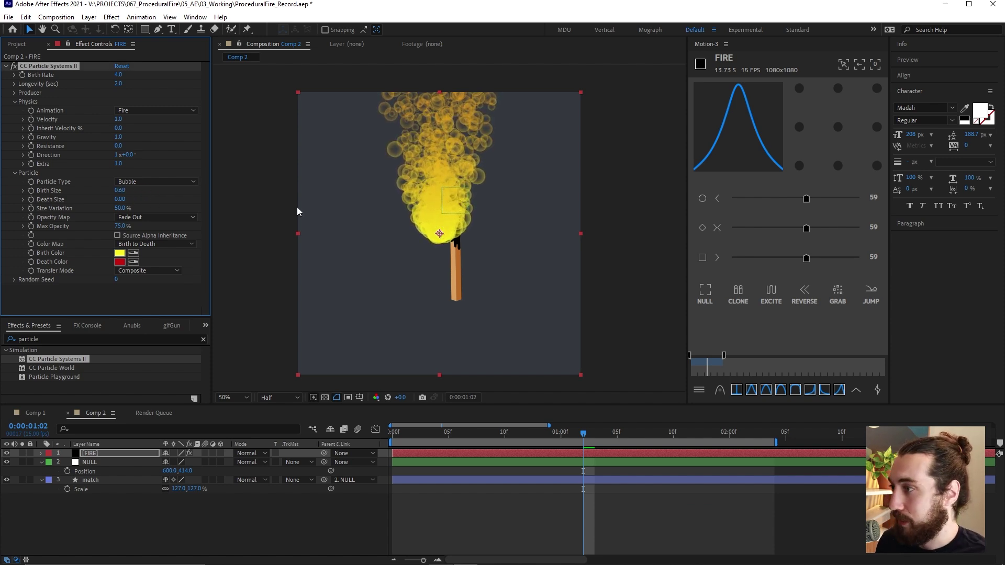
{"action": "left_click_drag", "start_coordinate": [467, 443], "coordinate": [527, 433]}
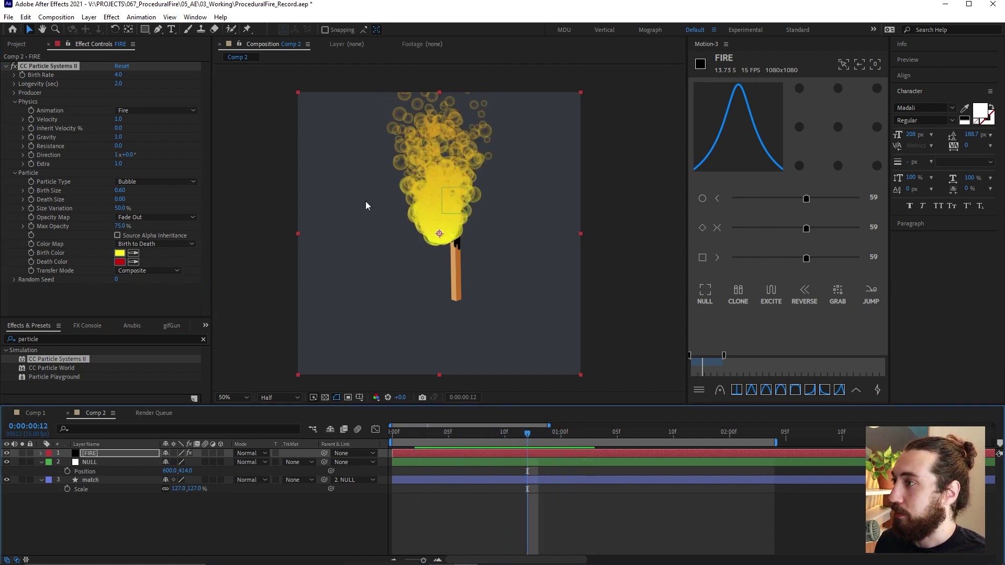
{"action": "left_click", "coordinate": [167, 217]}
{"action": "left_click", "coordinate": [177, 206]}
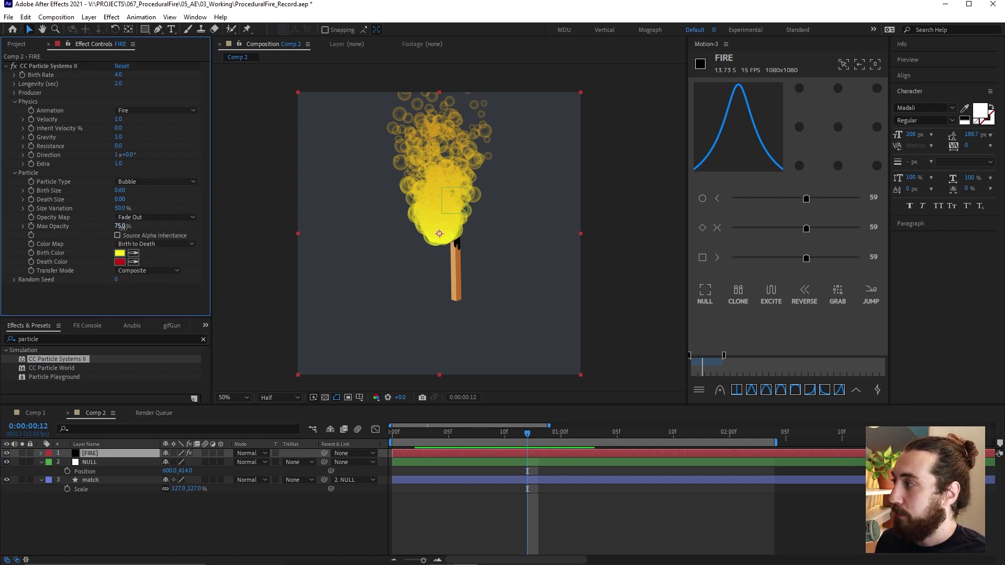
{"action": "left_click_drag", "start_coordinate": [121, 226], "coordinate": [129, 234]}
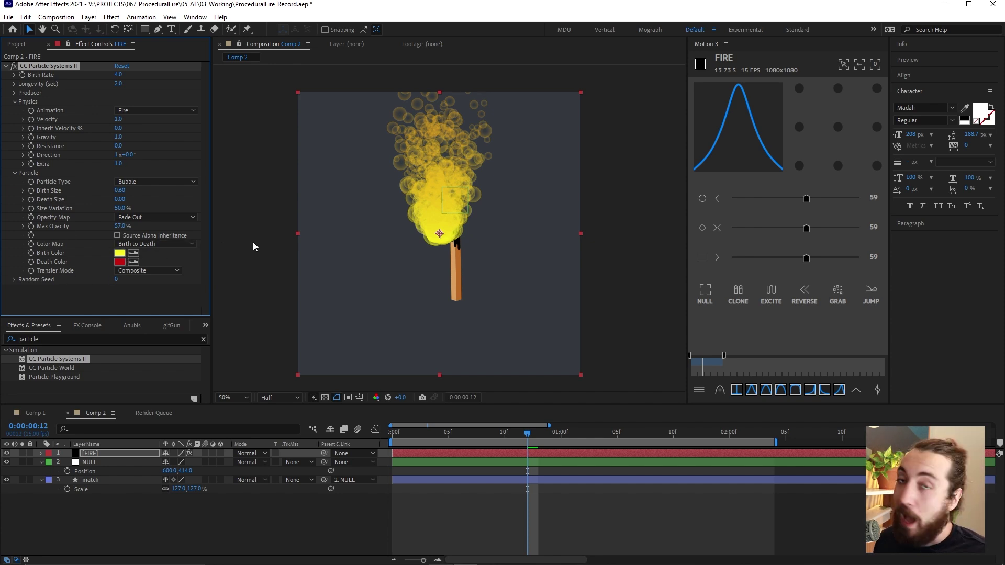
Step: Make the Birth Color a paler yellow and the Death Color orange
{"action": "left_click", "coordinate": [119, 253]}
{"action": "mouse_move", "coordinate": [787, 393]}
{"action": "left_mouse_down"}
{"action": "mouse_move", "coordinate": [777, 380]}
{"action": "mouse_move", "coordinate": [788, 384]}
{"action": "left_mouse_up"}
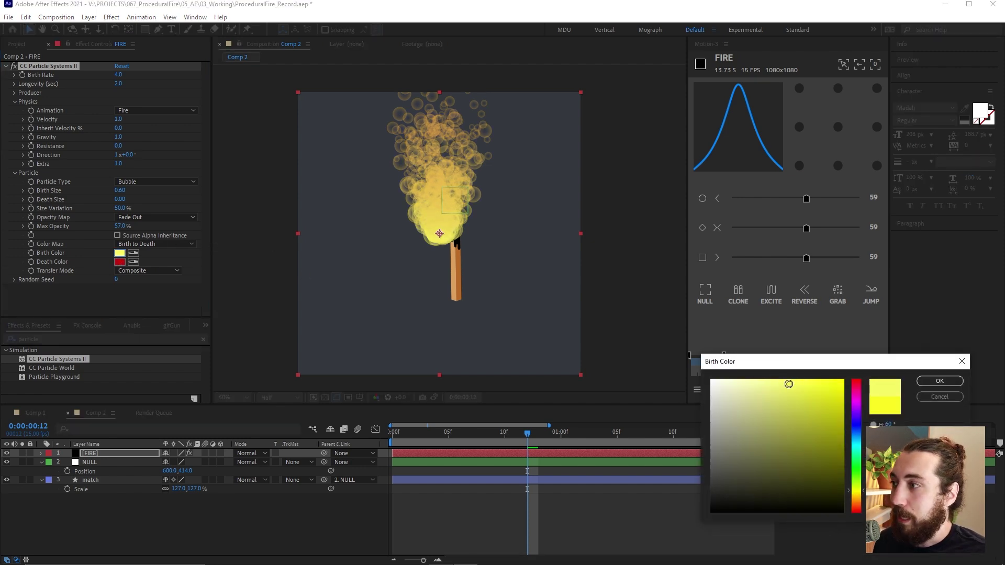
{"action": "left_click", "coordinate": [939, 381]}
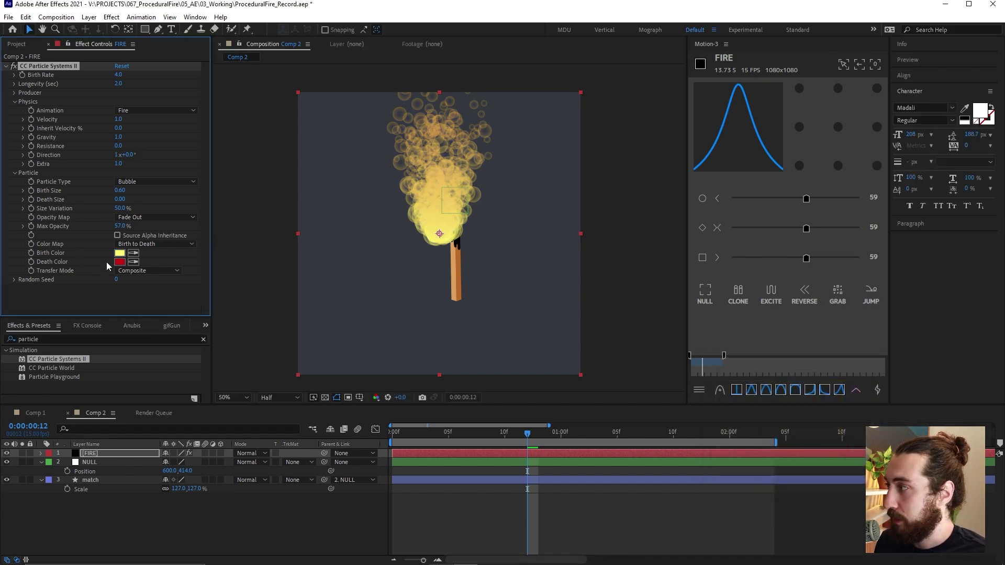
{"action": "left_click", "coordinate": [120, 262]}
{"action": "left_click", "coordinate": [829, 397]}
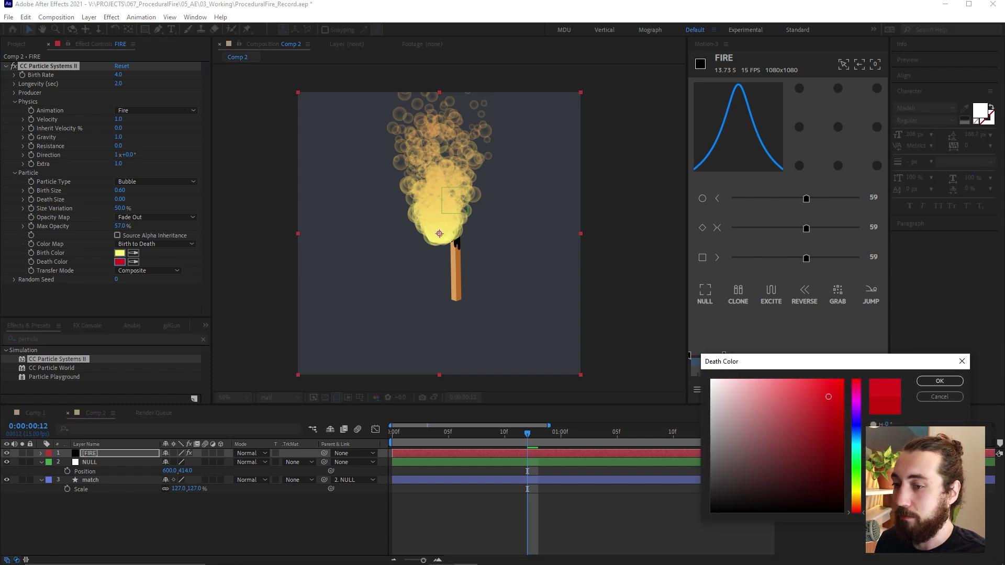
{"action": "left_click", "coordinate": [859, 501]}
{"action": "left_click_drag", "start_coordinate": [860, 502], "coordinate": [861, 509]}
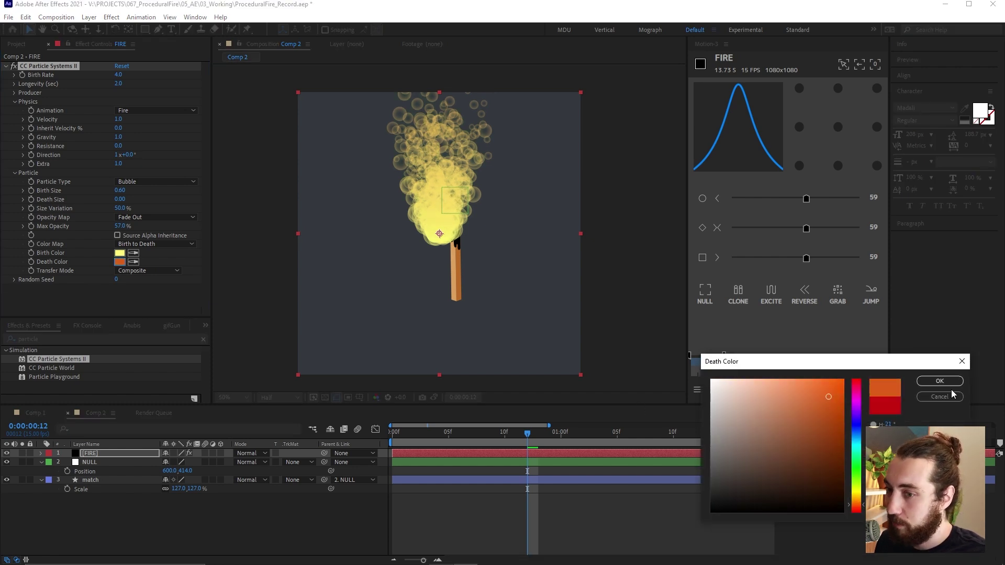
{"action": "left_click", "coordinate": [940, 381]}
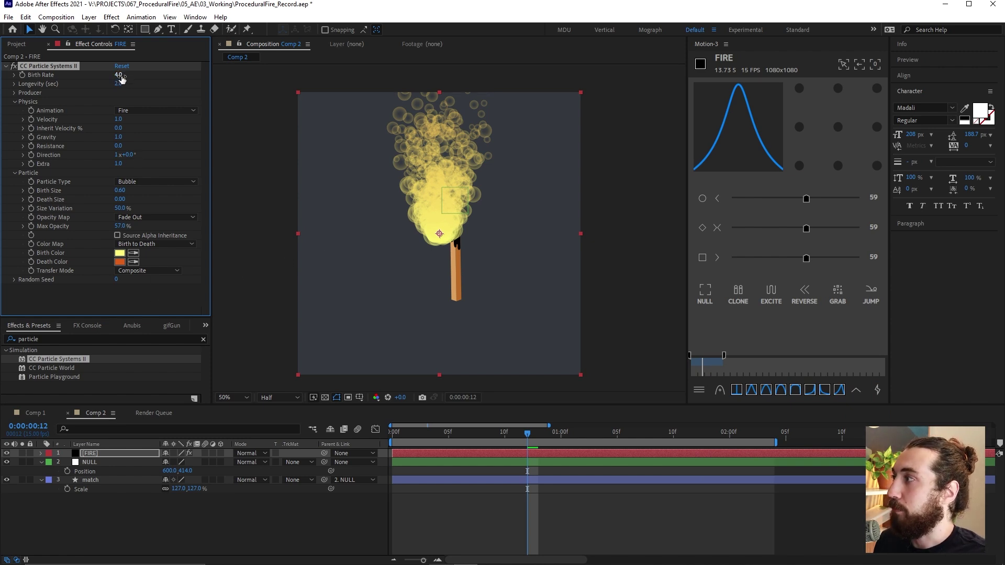
Step: Lower the Birth Rate to 1.3 and shorten Longevity to 1.3 s
{"action": "left_click_drag", "start_coordinate": [120, 77], "coordinate": [111, 81]}
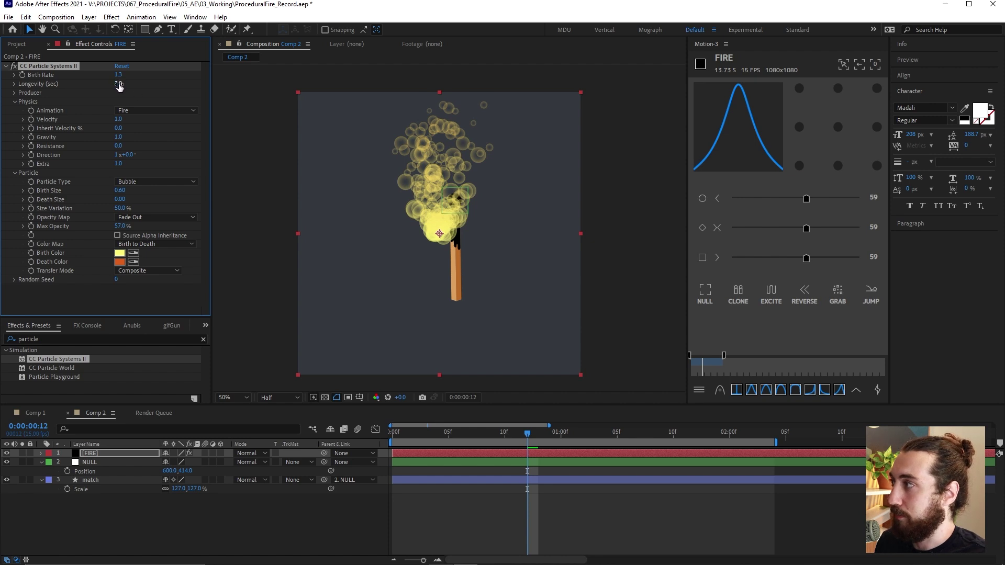
{"action": "left_click", "coordinate": [13, 84]}
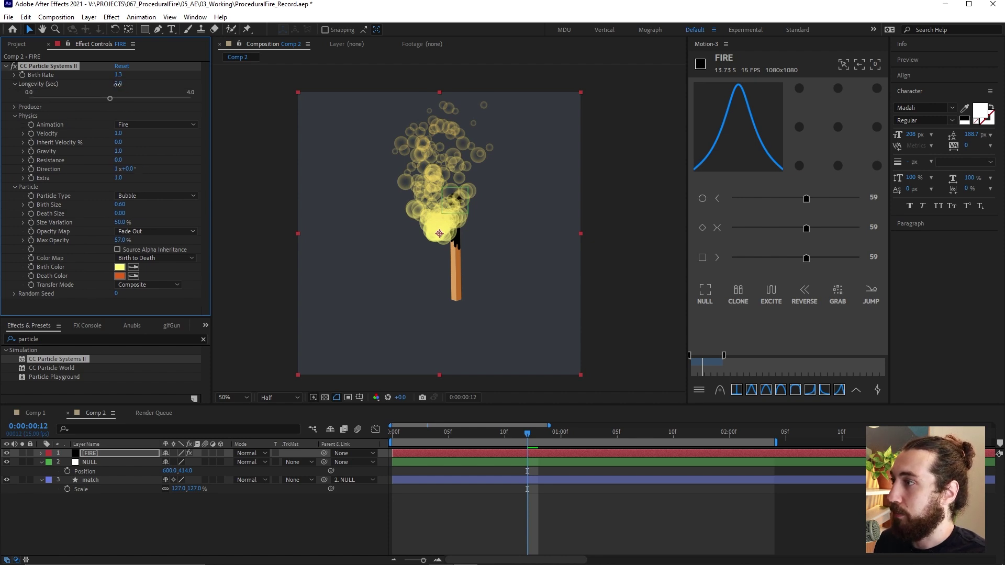
{"action": "left_click_drag", "start_coordinate": [118, 84], "coordinate": [82, 84]}
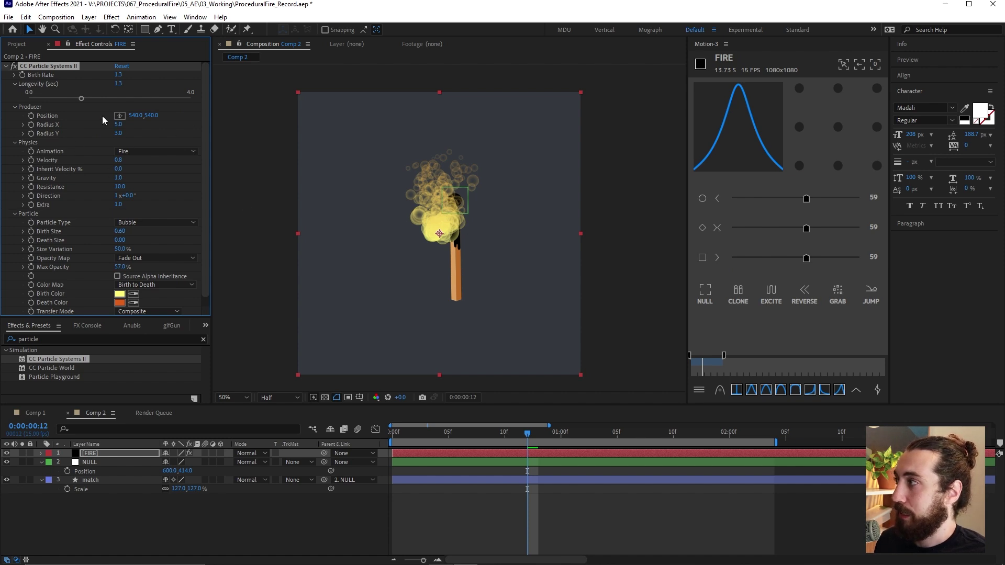
Step: Add an expression to FIRE's Producer Position, pick-whipped to the NULL's Position
{"action": "left_click", "coordinate": [100, 464]}
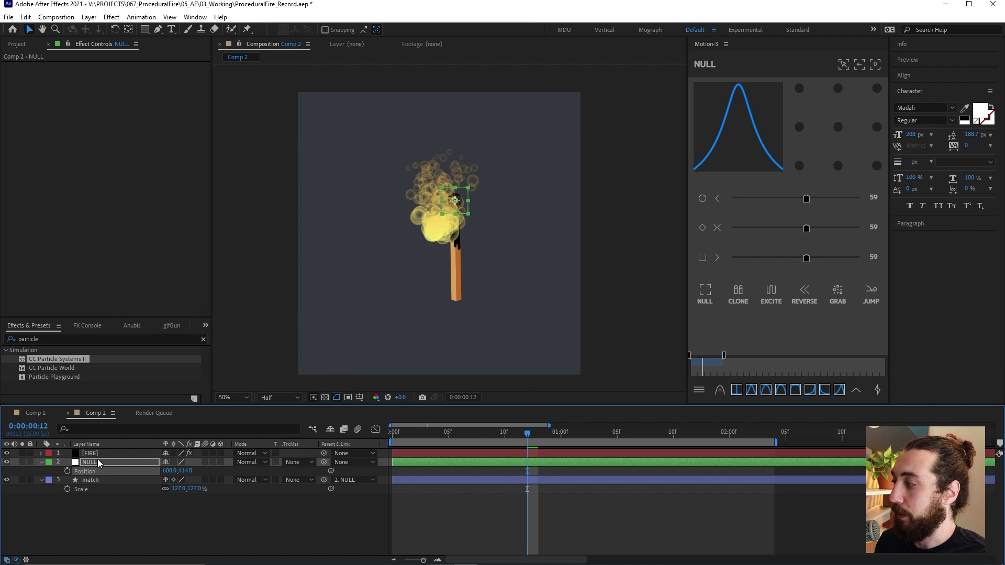
{"action": "key", "text": "p"}
{"action": "key", "text": "p"}
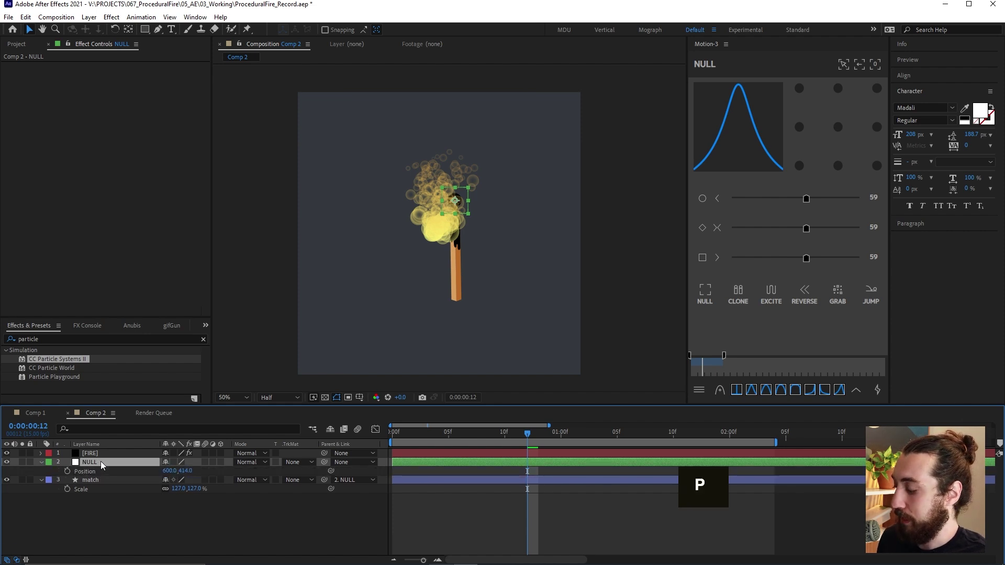
{"action": "left_click", "coordinate": [101, 454]}
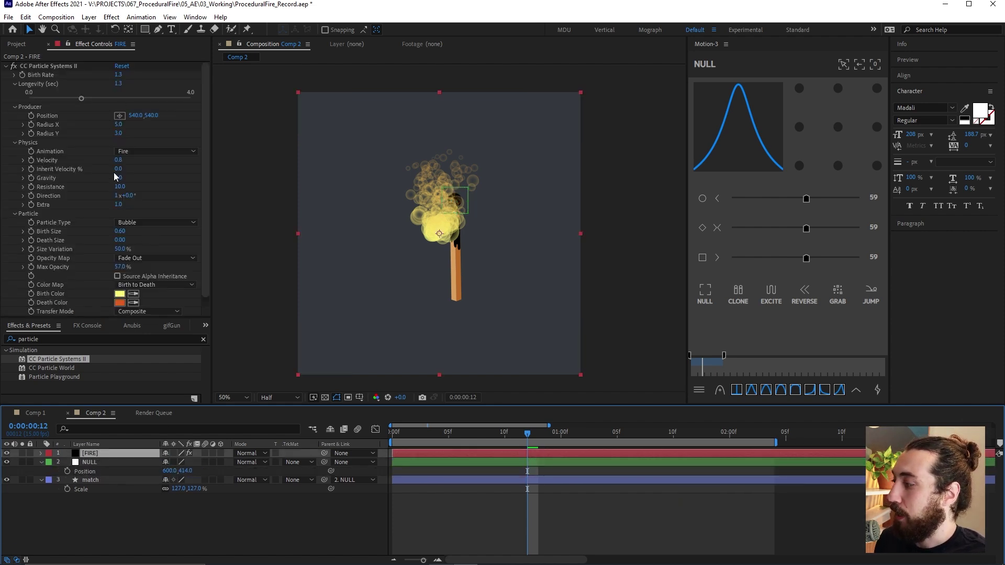
{"action": "left_click", "coordinate": [31, 116], "text": "alt"}
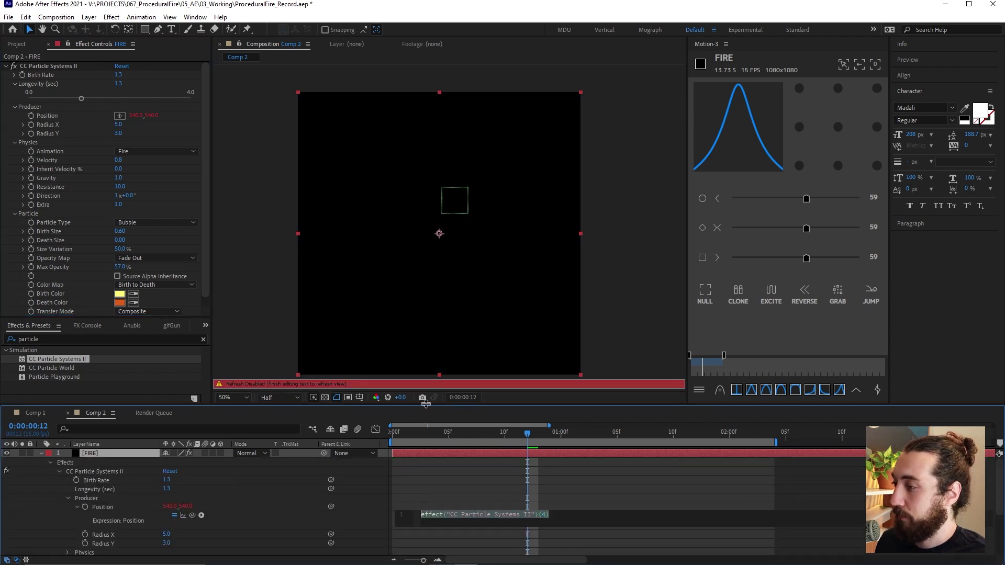
{"action": "left_click_drag", "start_coordinate": [425, 403], "coordinate": [425, 247]}
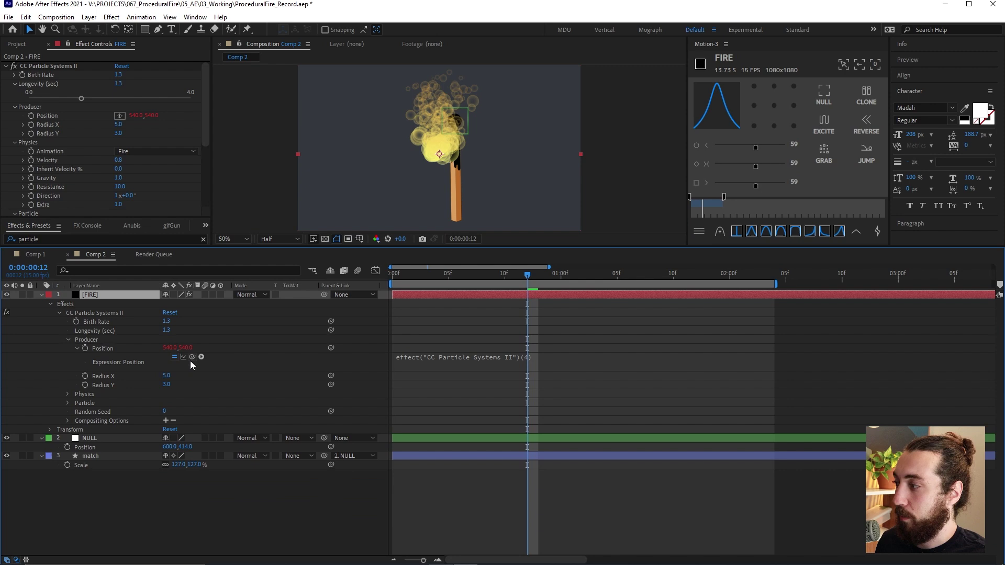
{"action": "left_click_drag", "start_coordinate": [192, 357], "coordinate": [153, 448]}
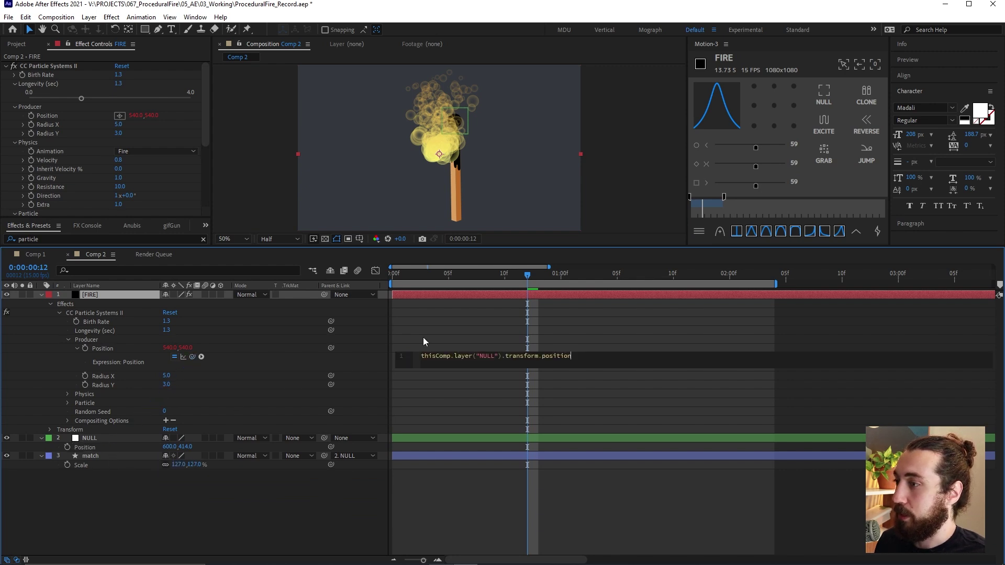
Step: Move the NULL in the viewer to confirm the flame follows the match
{"action": "left_click_drag", "start_coordinate": [504, 247], "coordinate": [508, 327]}
{"action": "left_click", "coordinate": [122, 520]}
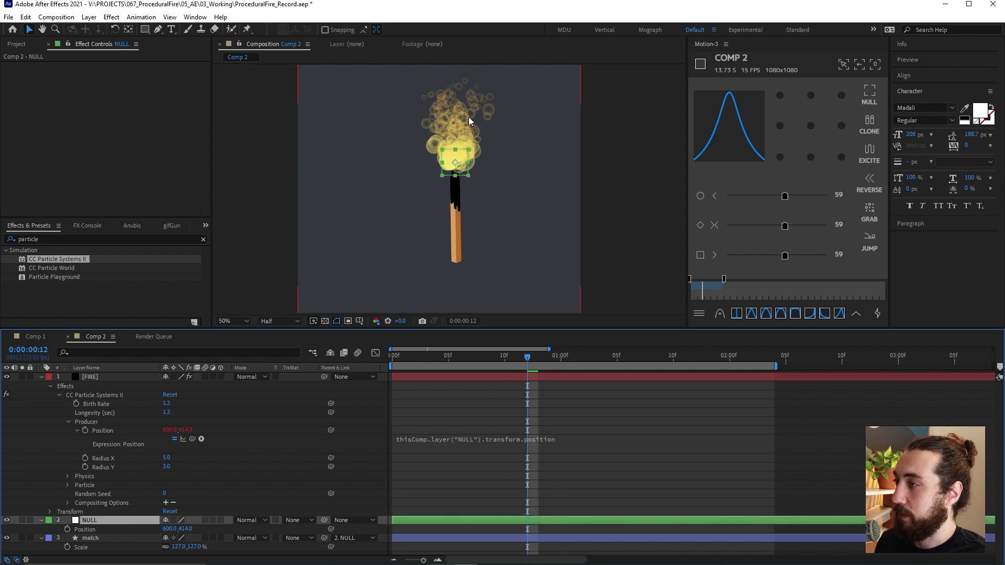
{"action": "mouse_move", "coordinate": [463, 164]}
{"action": "left_mouse_down"}
{"action": "mouse_move", "coordinate": [378, 157]}
{"action": "mouse_move", "coordinate": [479, 163]}
{"action": "mouse_move", "coordinate": [392, 152]}
{"action": "mouse_move", "coordinate": [492, 151]}
{"action": "mouse_move", "coordinate": [451, 153]}
{"action": "mouse_move", "coordinate": [469, 153]}
{"action": "left_mouse_up"}
Step: Keyframe the NULL's Position on the left at frame 0, then on the right at frame 11
{"action": "key", "text": "Home"}
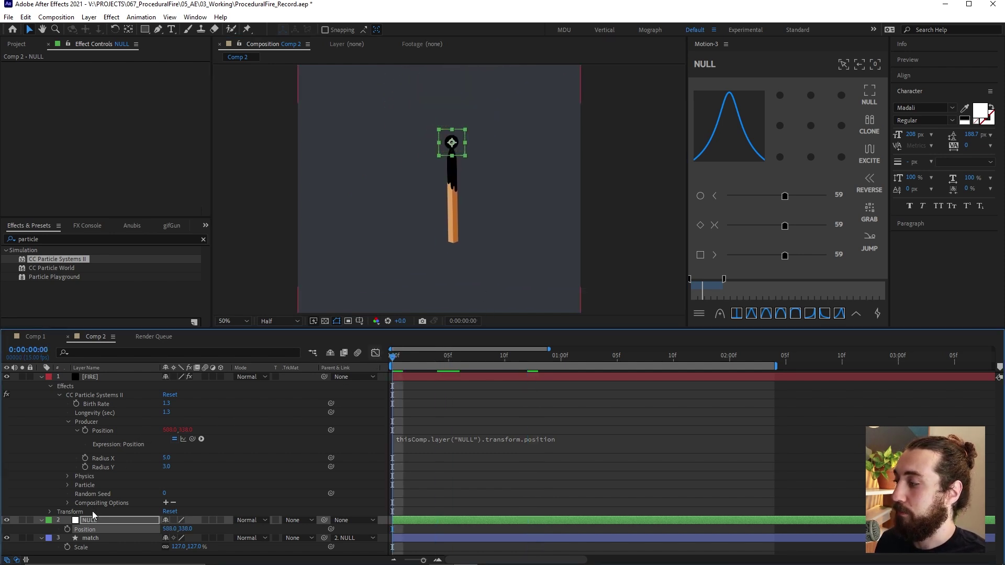
{"action": "left_click", "coordinate": [67, 529]}
{"action": "left_click_drag", "start_coordinate": [461, 152], "coordinate": [348, 161]}
{"action": "left_click_drag", "start_coordinate": [432, 356], "coordinate": [528, 363]}
{"action": "left_click_drag", "start_coordinate": [358, 159], "coordinate": [520, 172]}
{"action": "key", "text": "space"}
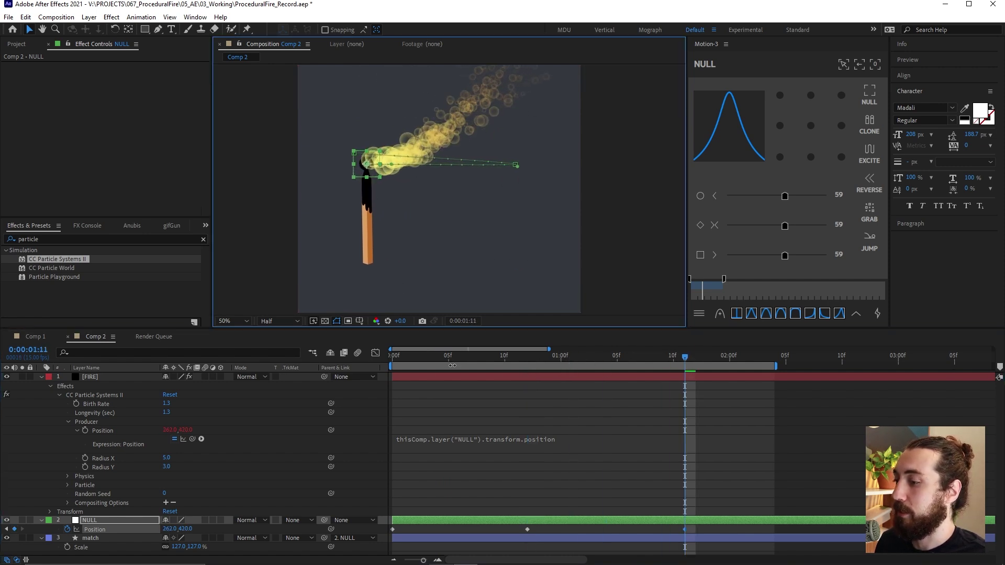
Step: Preview the swing, Easy Ease the NULL keyframes, and fit the comp in the viewer
{"action": "key", "text": "space"}
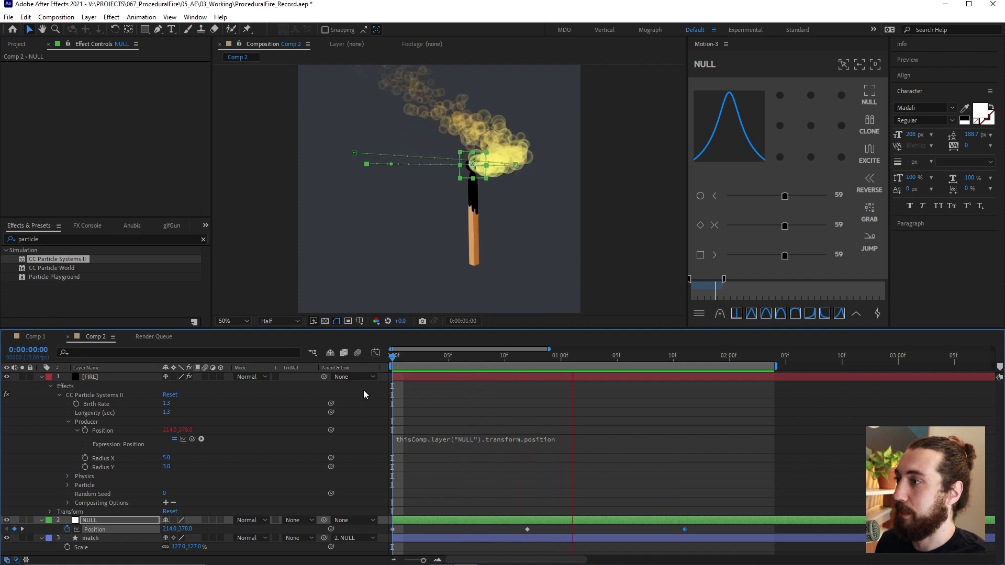
{"action": "key", "text": "space"}
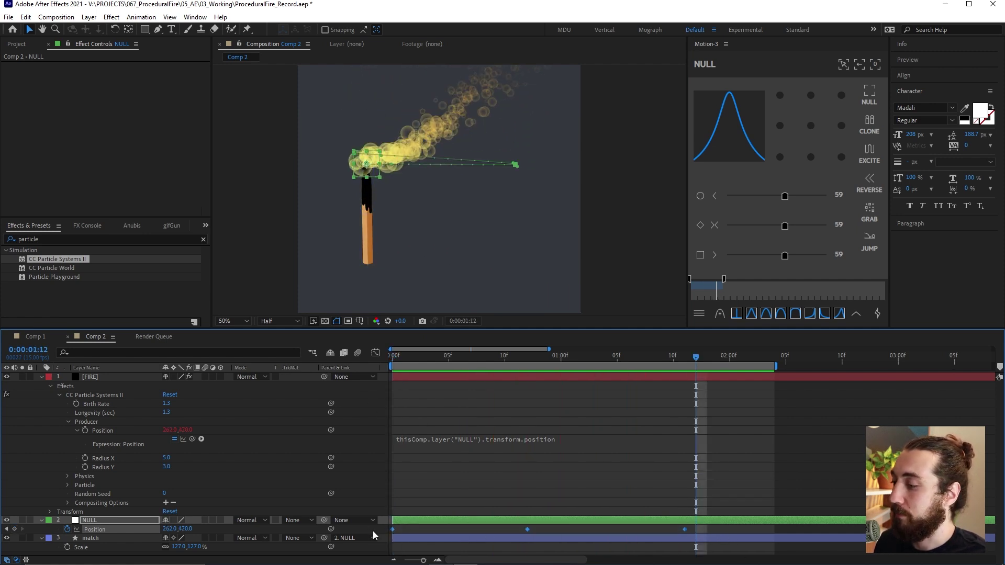
{"action": "left_click", "coordinate": [785, 227]}
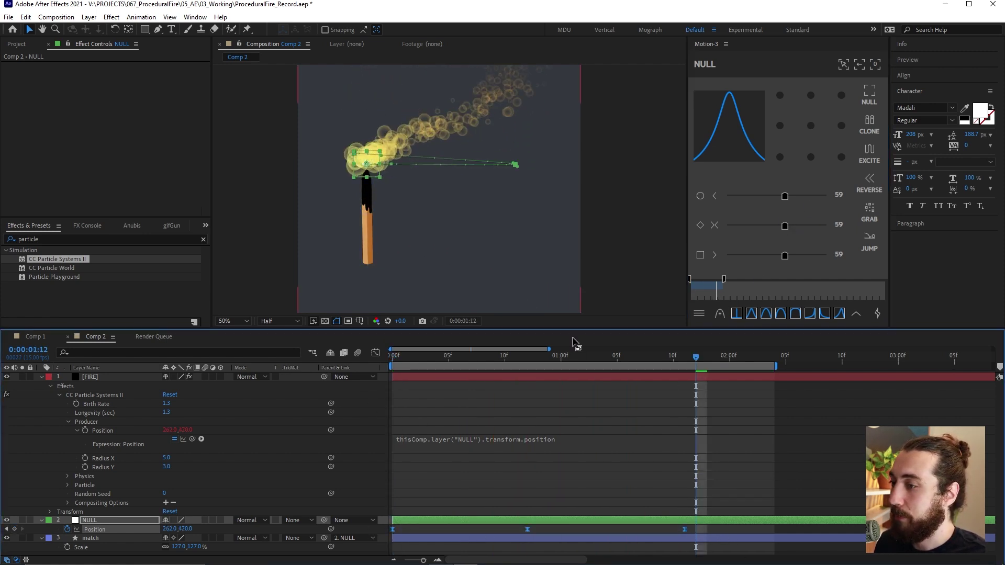
{"action": "left_click", "coordinate": [236, 324]}
{"action": "left_click", "coordinate": [235, 331]}
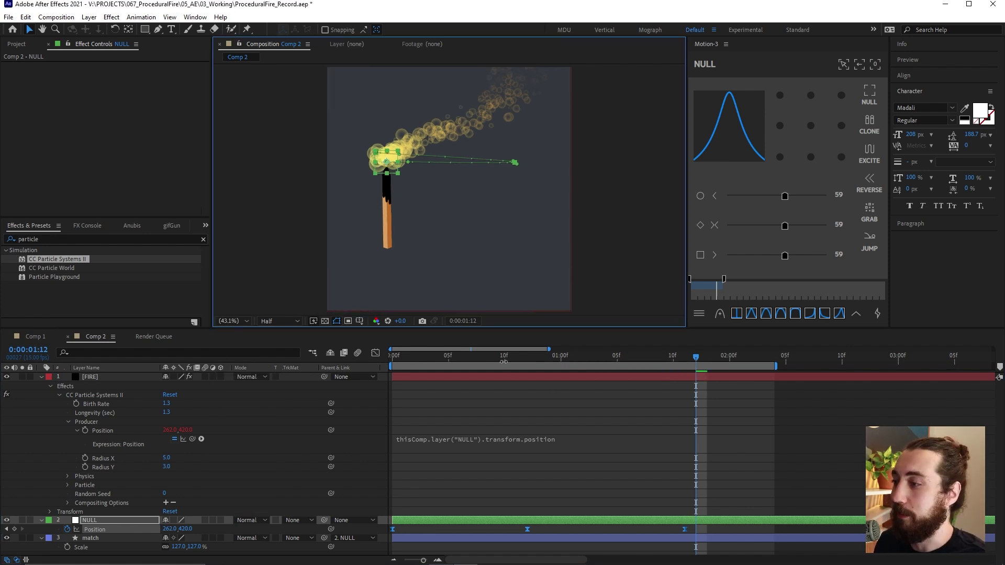
Step: Apply CC Vector Blur to the FIRE layer via a 'vector' search
{"action": "left_click", "coordinate": [417, 376]}
{"action": "left_click_drag", "start_coordinate": [104, 240], "coordinate": [2, 239]}
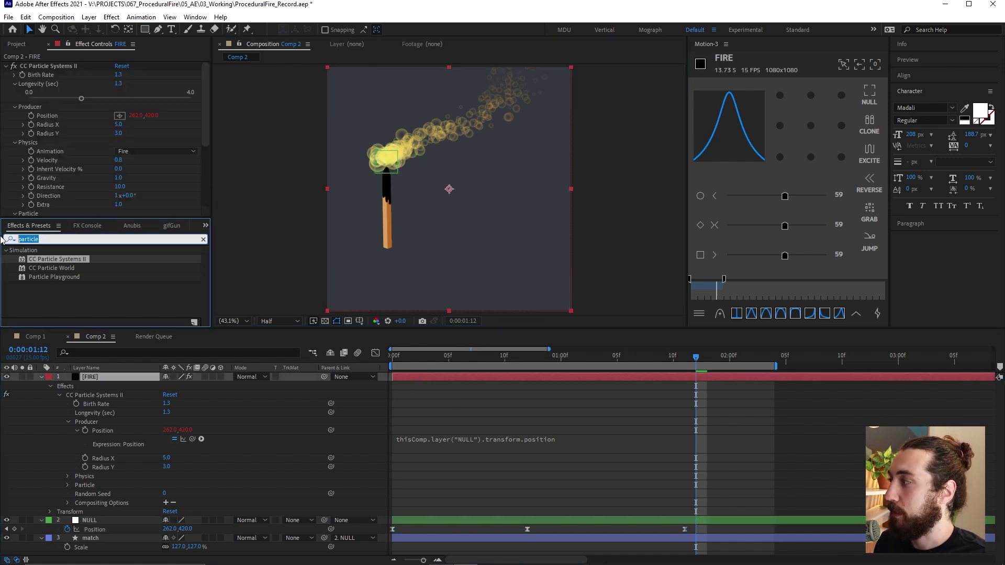
{"action": "type", "text": "vector"}
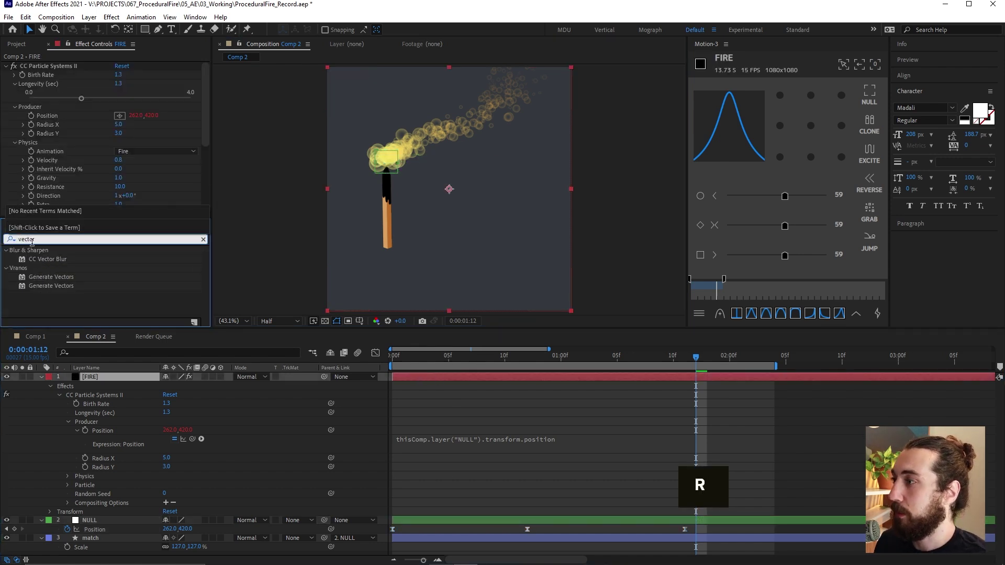
{"action": "double_click", "coordinate": [66, 259]}
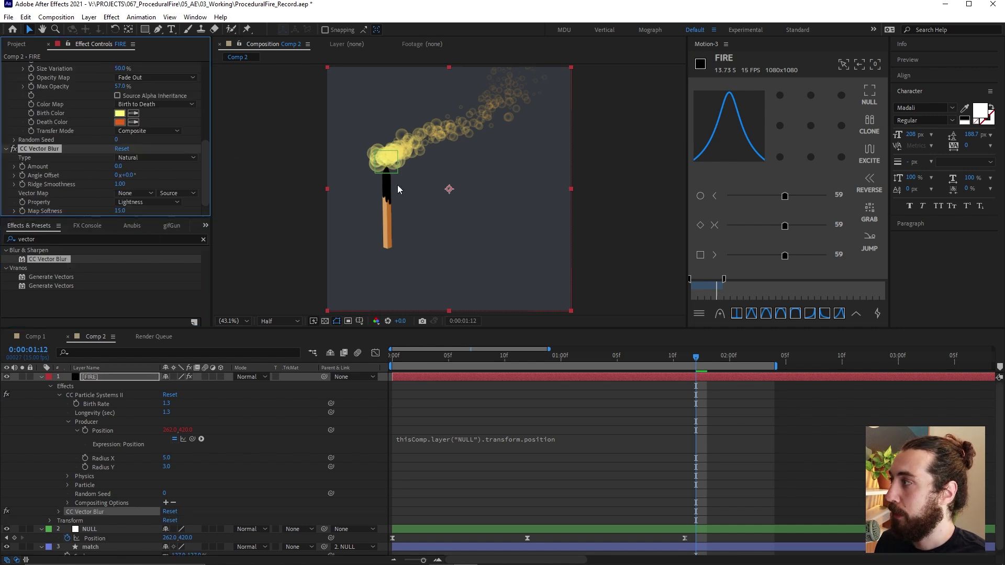
{"action": "scroll", "coordinate": [320, 149], "scroll_direction": "up", "scroll_amount": 3}
{"action": "left_click_drag", "start_coordinate": [392, 154], "coordinate": [419, 217]}
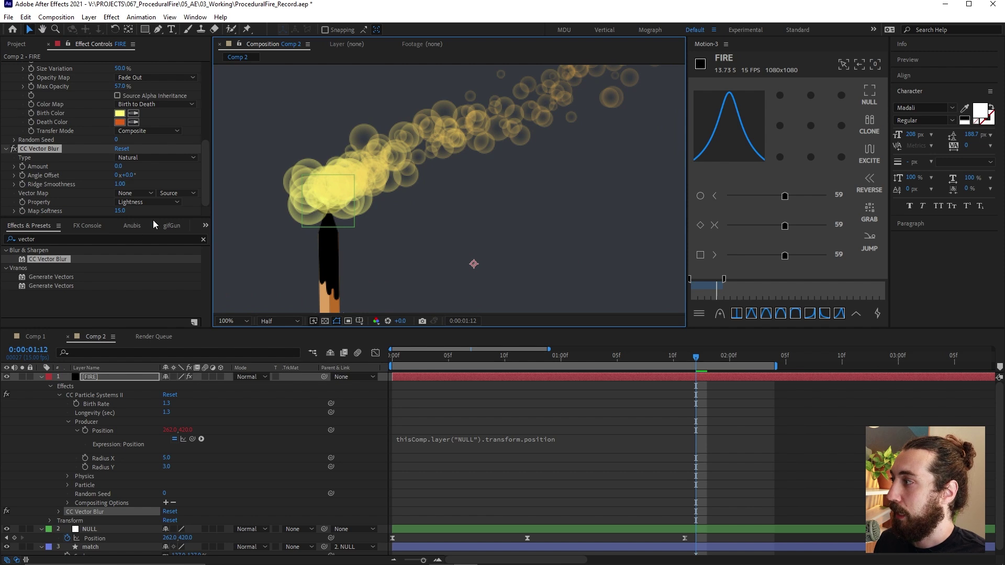
Step: Set the Vector Blur Amount to 43 and Type to Direction Center
{"action": "left_click_drag", "start_coordinate": [155, 216], "coordinate": [149, 266]}
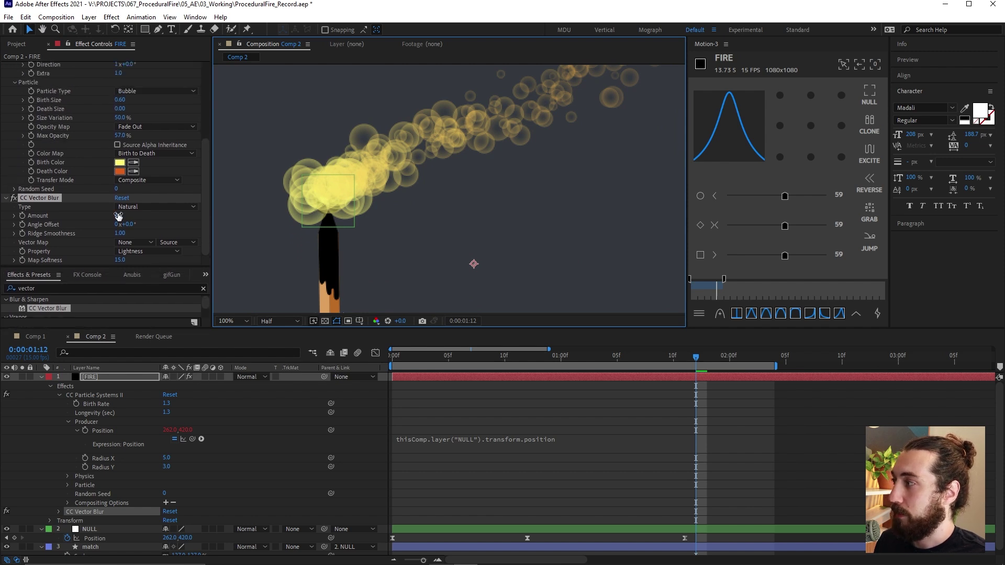
{"action": "left_click_drag", "start_coordinate": [118, 215], "coordinate": [141, 215]}
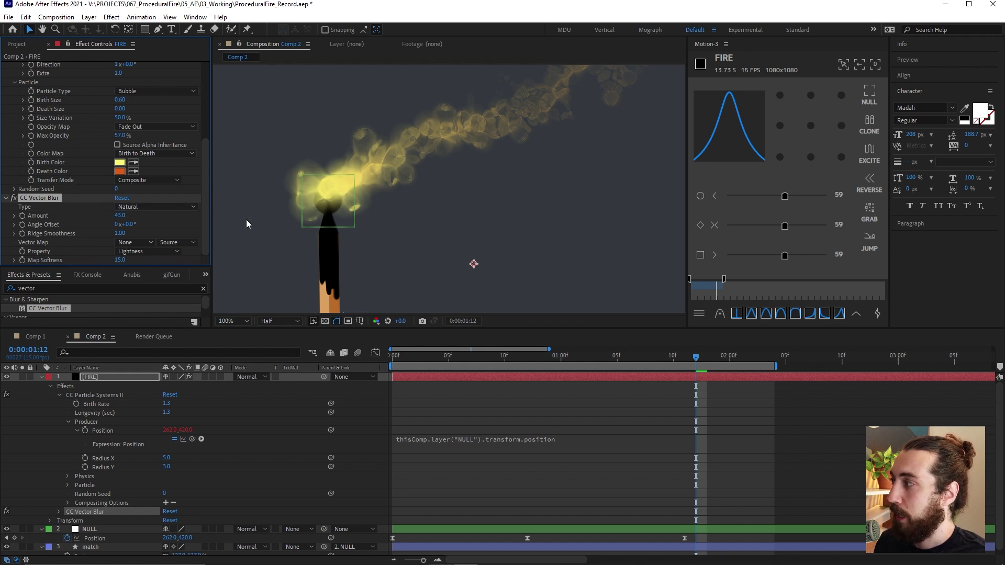
{"action": "left_click", "coordinate": [152, 210]}
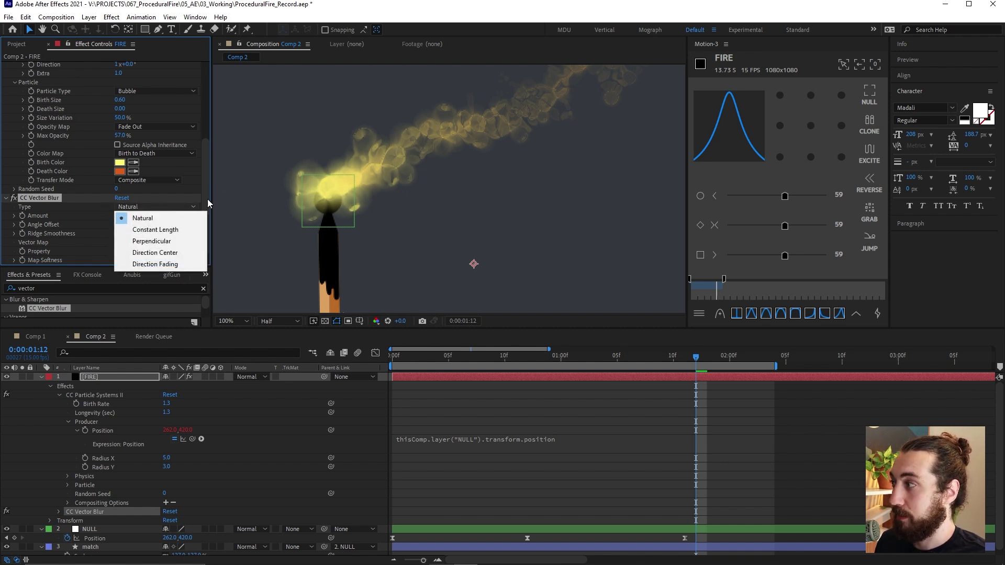
{"action": "left_click", "coordinate": [186, 252]}
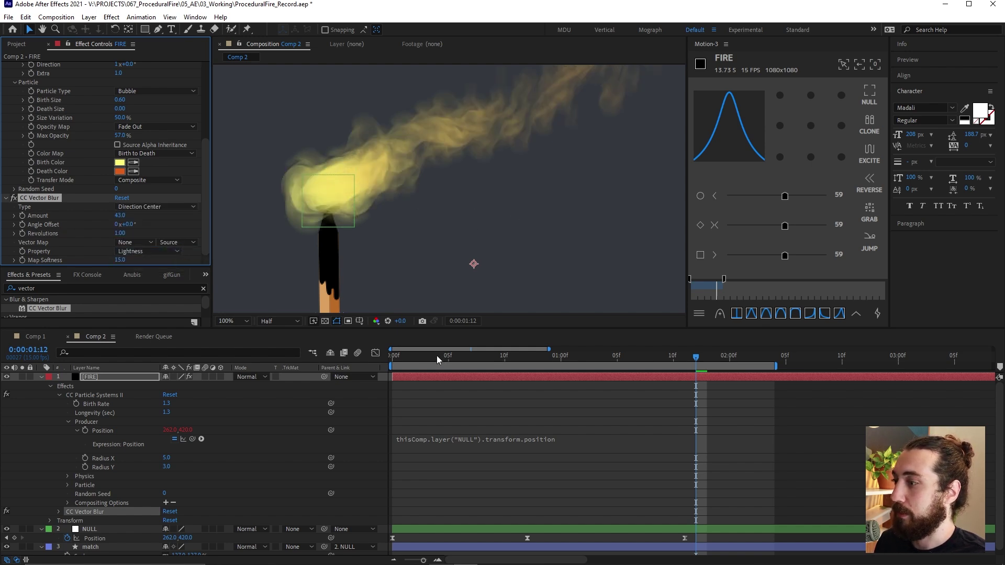
{"action": "left_click_drag", "start_coordinate": [437, 356], "coordinate": [628, 361]}
{"action": "scroll", "coordinate": [542, 187], "scroll_direction": "down", "scroll_amount": 2}
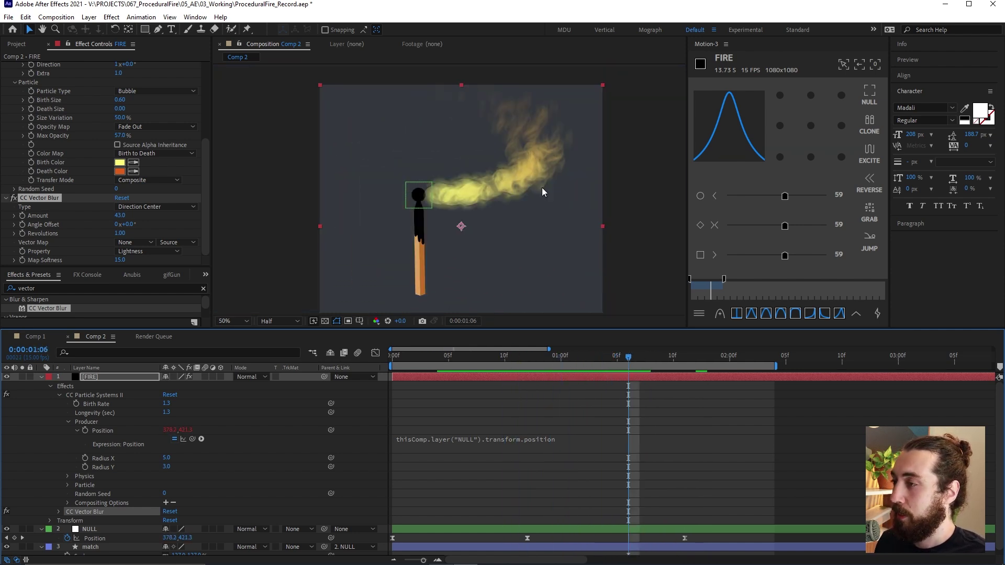
{"action": "key", "text": "period"}
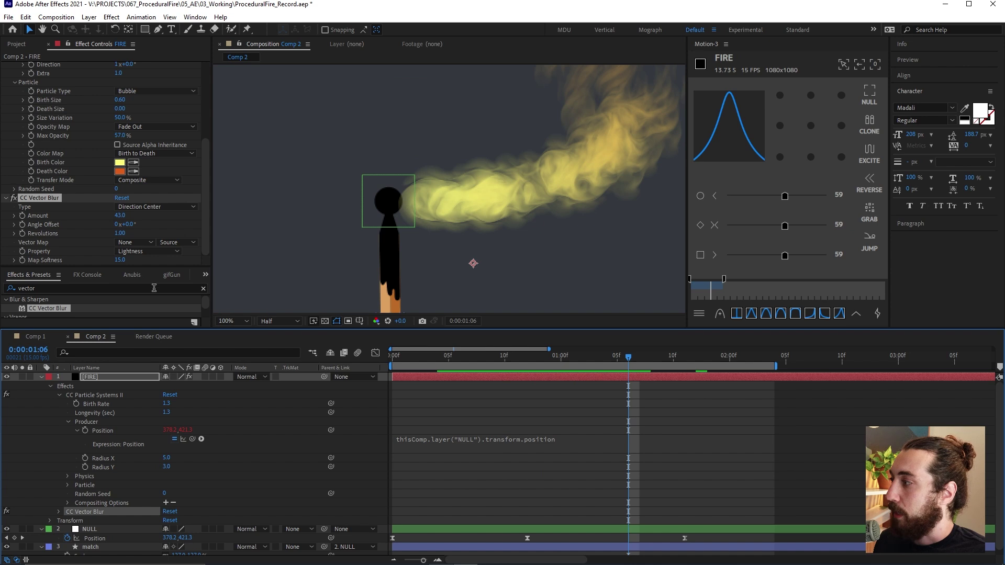
Step: Add the Levels effect to FIRE and collapse the CC Vector Blur settings
{"action": "left_click", "coordinate": [26, 288]}
{"action": "type", "text": "levels"}
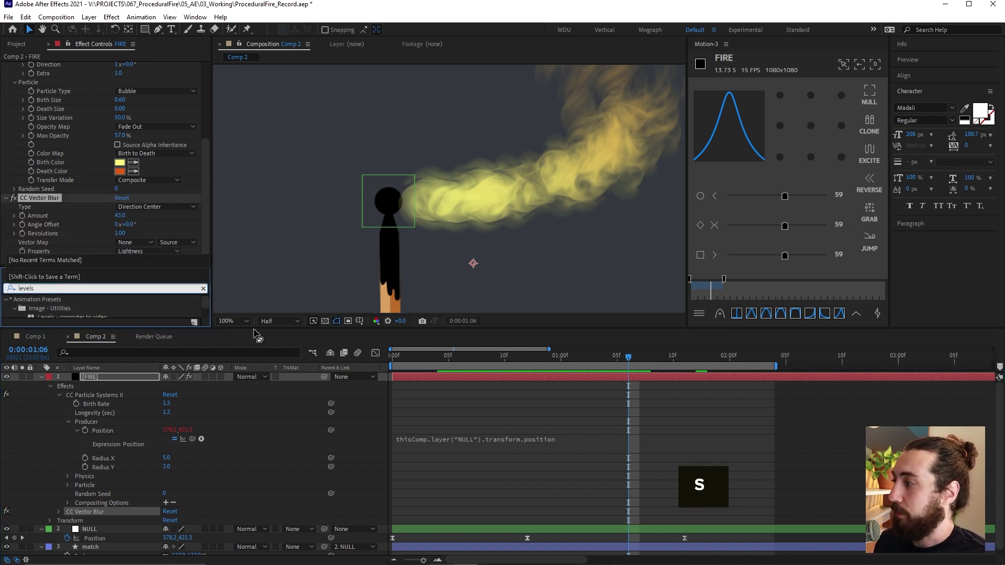
{"action": "left_click_drag", "start_coordinate": [256, 335], "coordinate": [259, 373]}
{"action": "left_click_drag", "start_coordinate": [46, 353], "coordinate": [95, 418]}
{"action": "scroll", "coordinate": [6, 109], "scroll_direction": "up", "scroll_amount": 3}
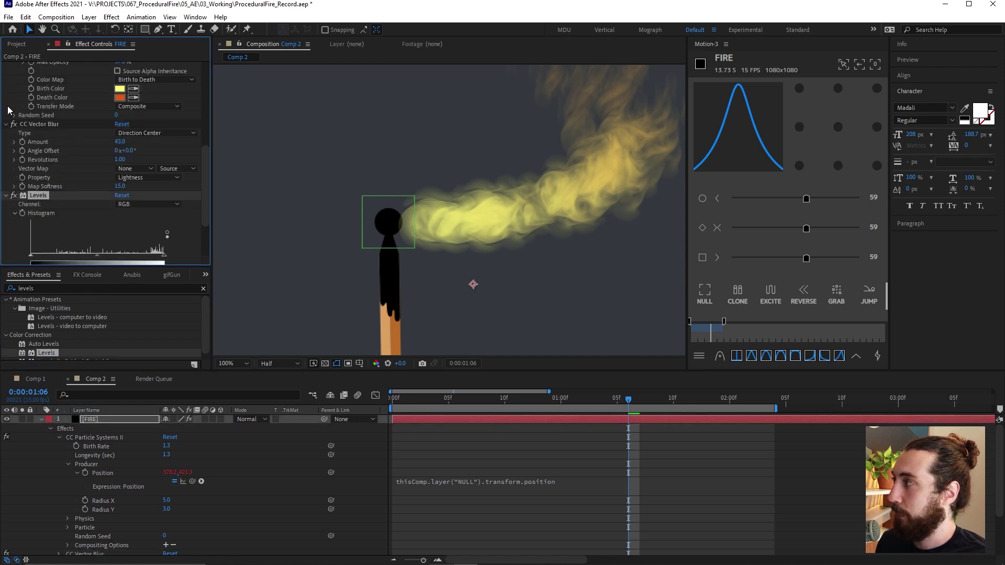
{"action": "left_click", "coordinate": [6, 124]}
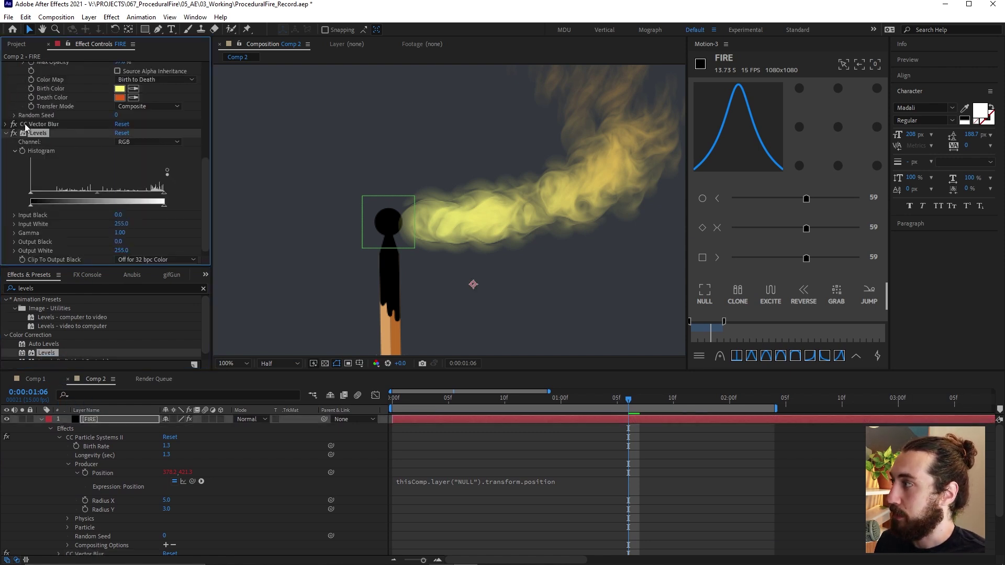
Step: Set Levels to the Alpha channel with Input White 134 and Gamma 1.33
{"action": "left_click", "coordinate": [141, 143]}
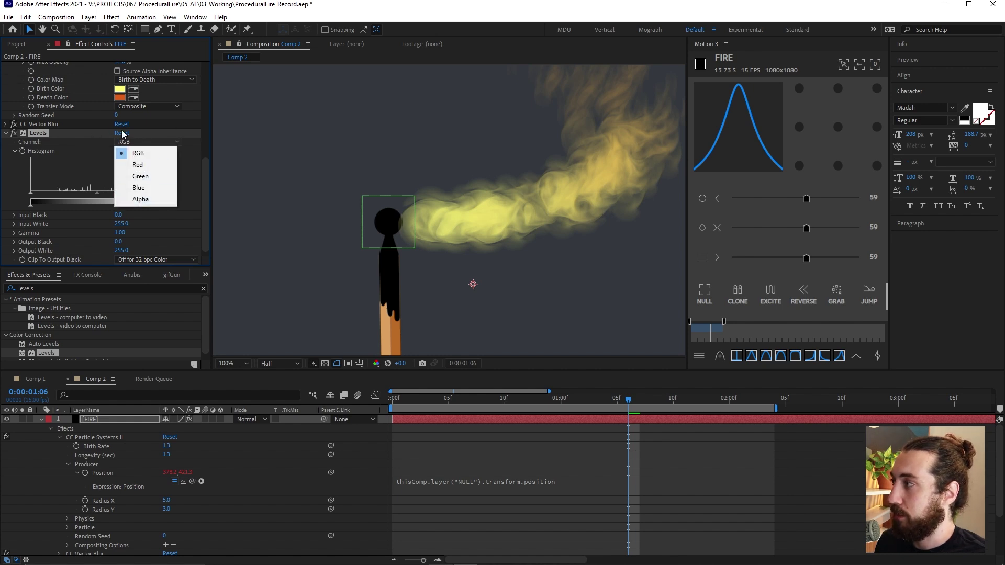
{"action": "left_click", "coordinate": [140, 200]}
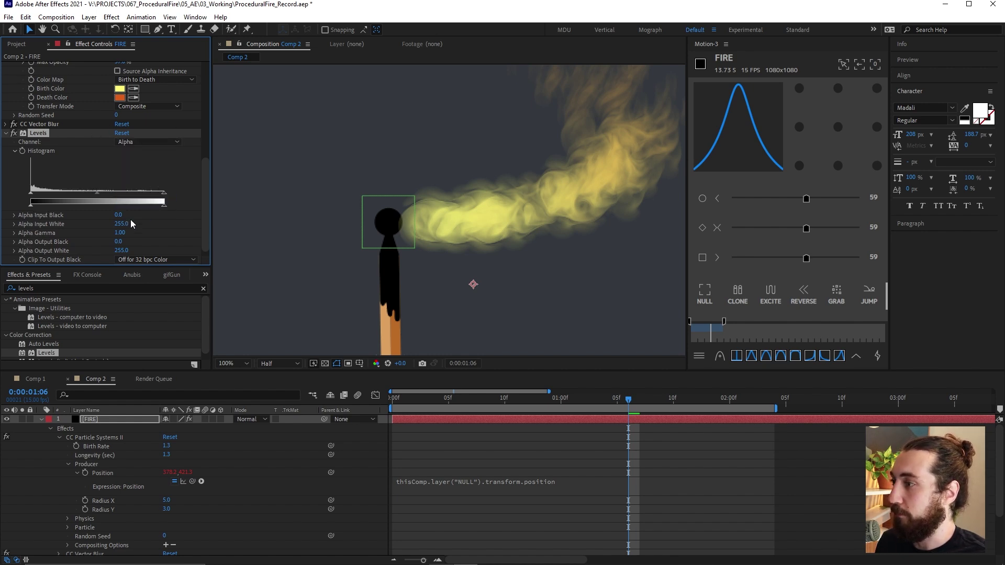
{"action": "left_click_drag", "start_coordinate": [165, 193], "coordinate": [126, 193]}
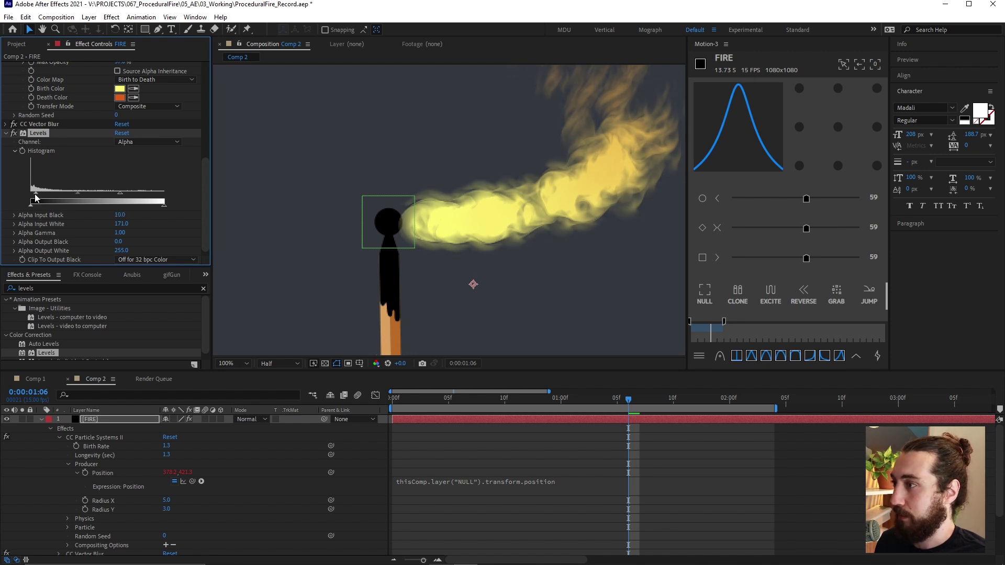
{"action": "left_click_drag", "start_coordinate": [74, 193], "coordinate": [67, 194]}
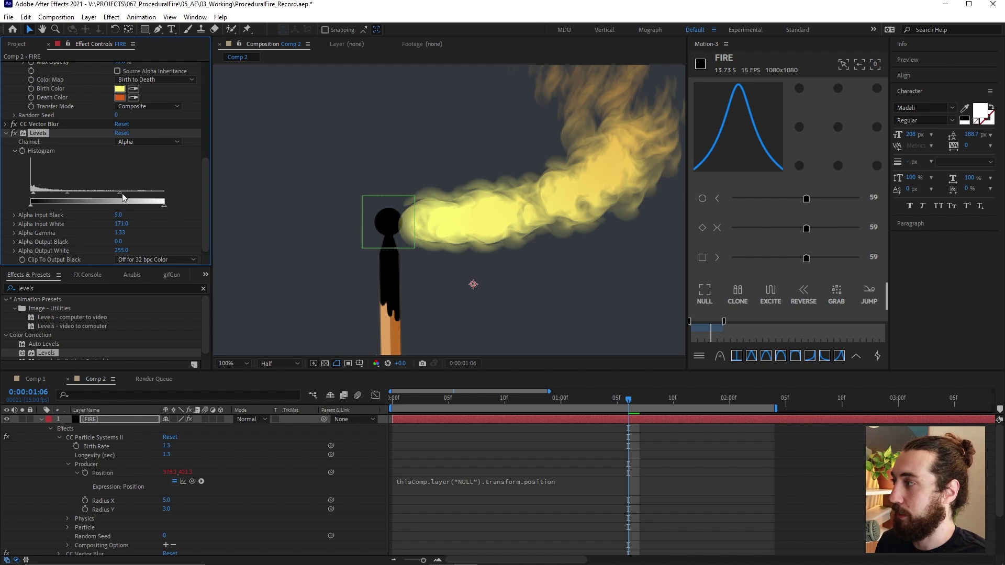
{"action": "left_click_drag", "start_coordinate": [111, 194], "coordinate": [105, 193]}
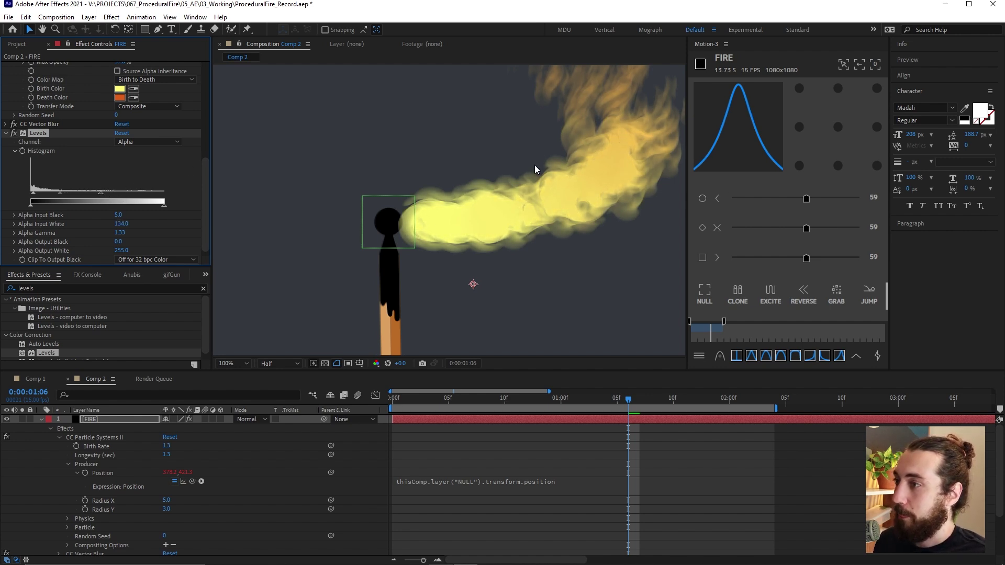
Step: Apply Turbulent Displace to the FIRE layer via a 'turb' search
{"action": "left_click", "coordinate": [92, 290]}
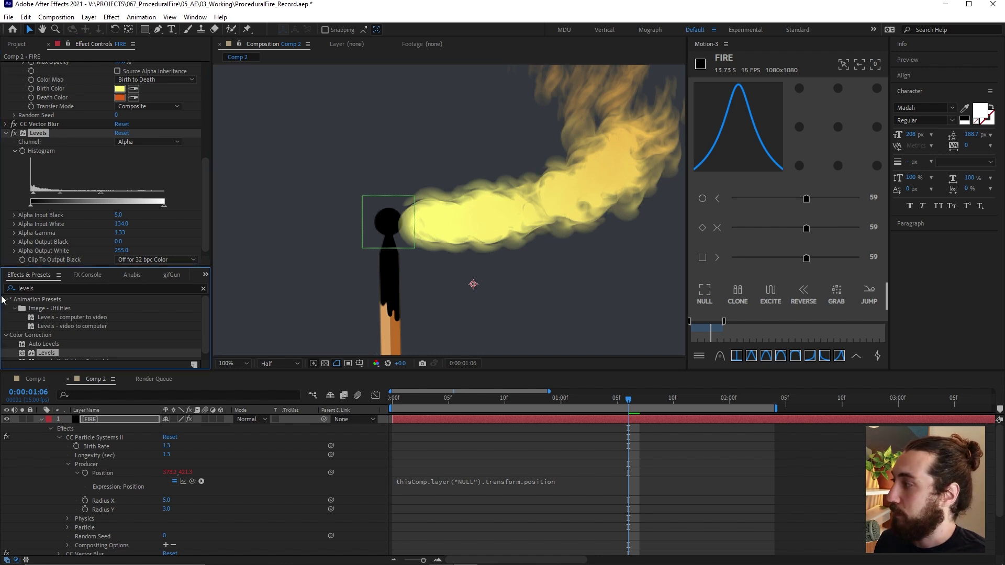
{"action": "left_click", "coordinate": [40, 288]}
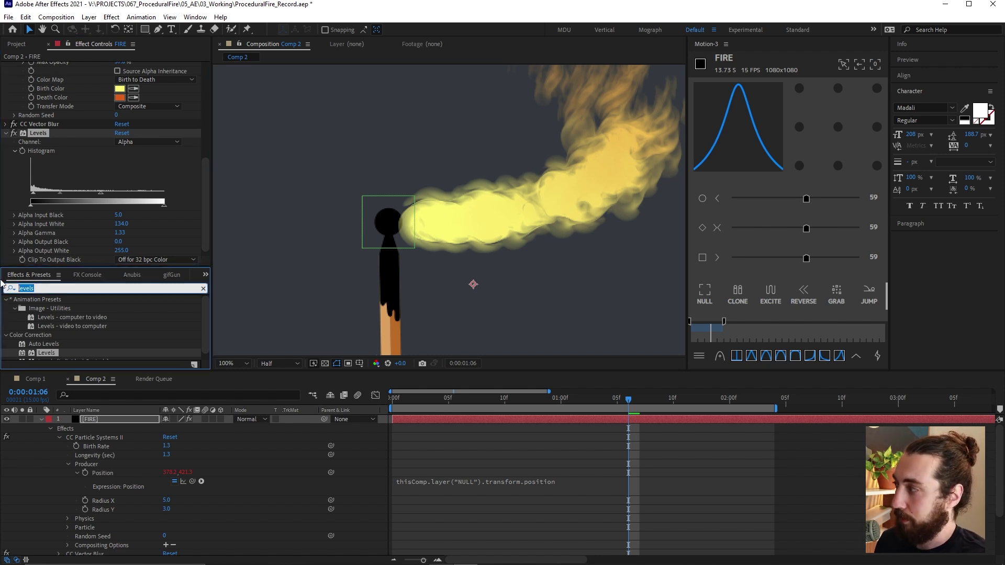
{"action": "type", "text": "turb"}
{"action": "left_click", "coordinate": [79, 325]}
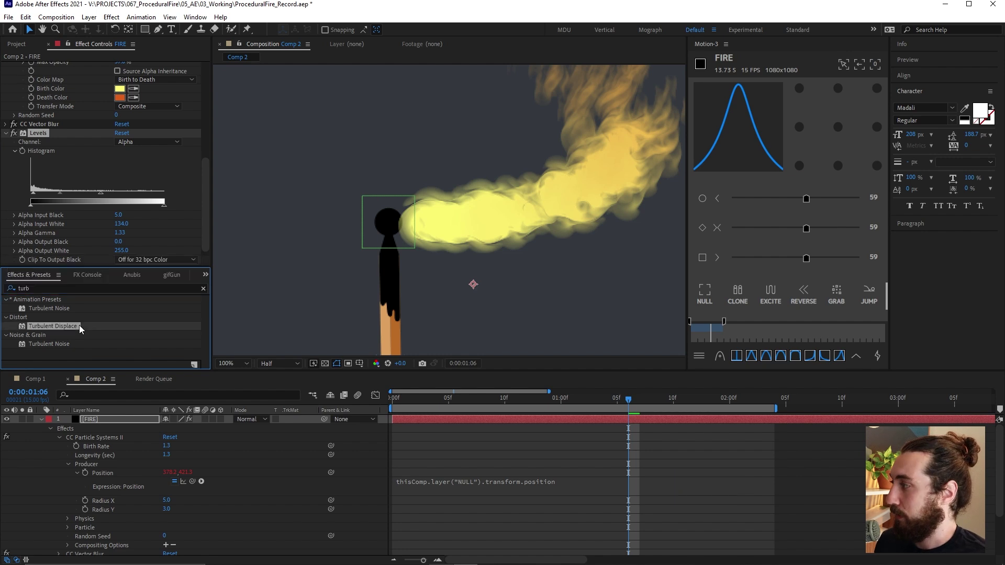
{"action": "scroll", "coordinate": [59, 124], "scroll_direction": "up", "scroll_amount": 2}
{"action": "left_click", "coordinate": [5, 147]}
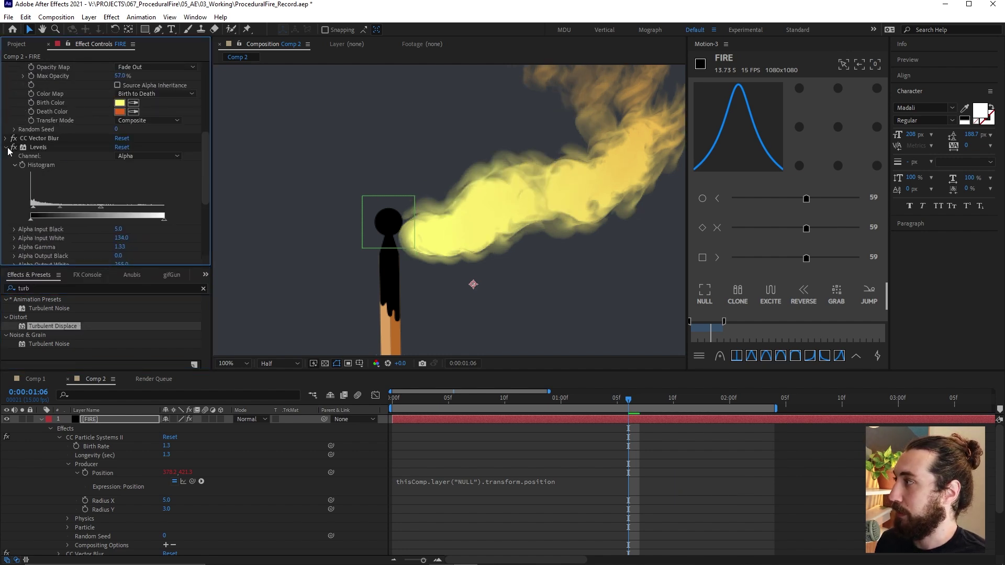
{"action": "left_click_drag", "start_coordinate": [52, 326], "coordinate": [173, 170]}
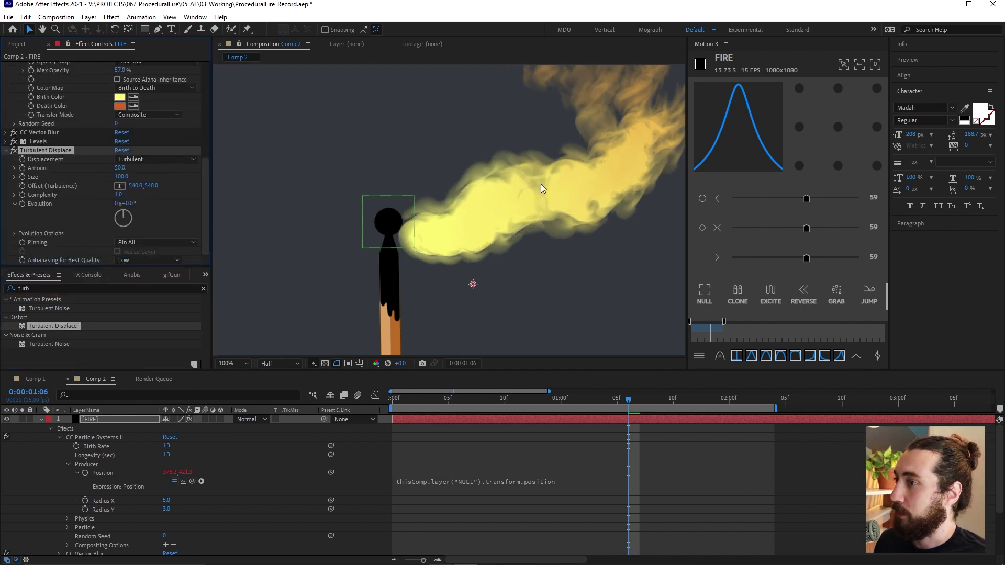
Step: Set Turbulent Displace Size to 25 and Amount to 40
{"action": "left_click", "coordinate": [124, 178]}
{"action": "type", "text": "71"}
{"action": "key", "text": "Return"}
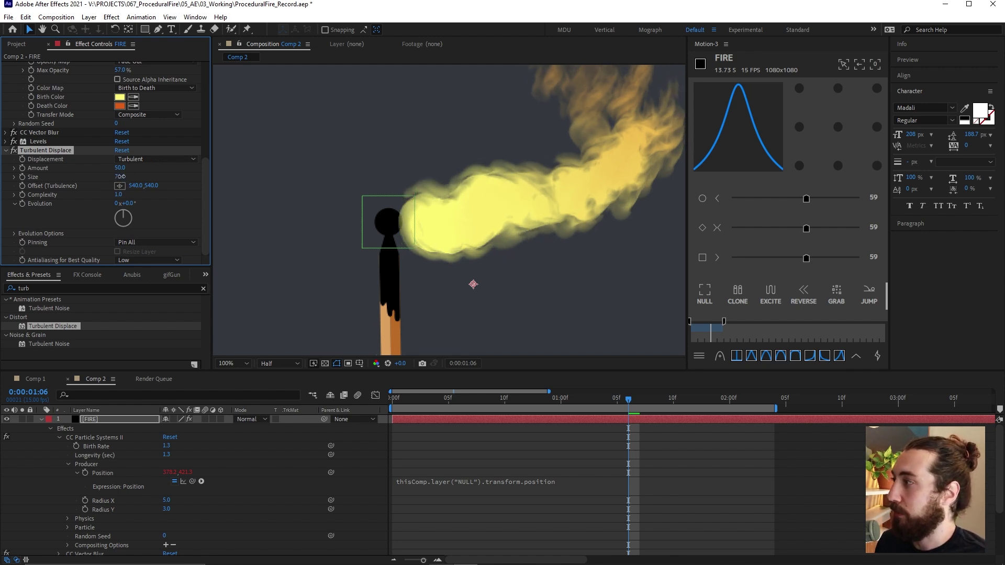
{"action": "type", "text": "25"}
{"action": "key", "text": "shift+Tab"}
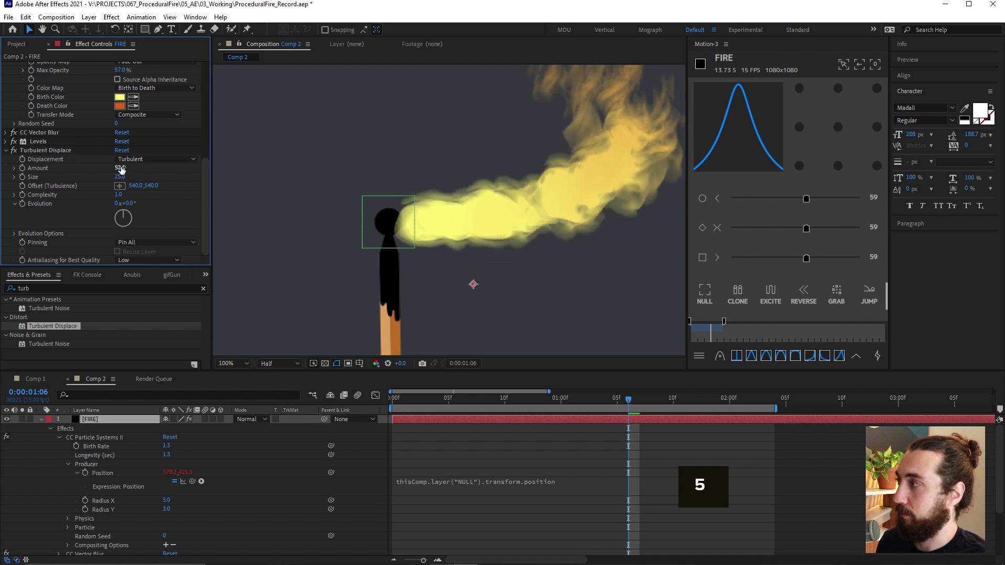
{"action": "type", "text": "4"}
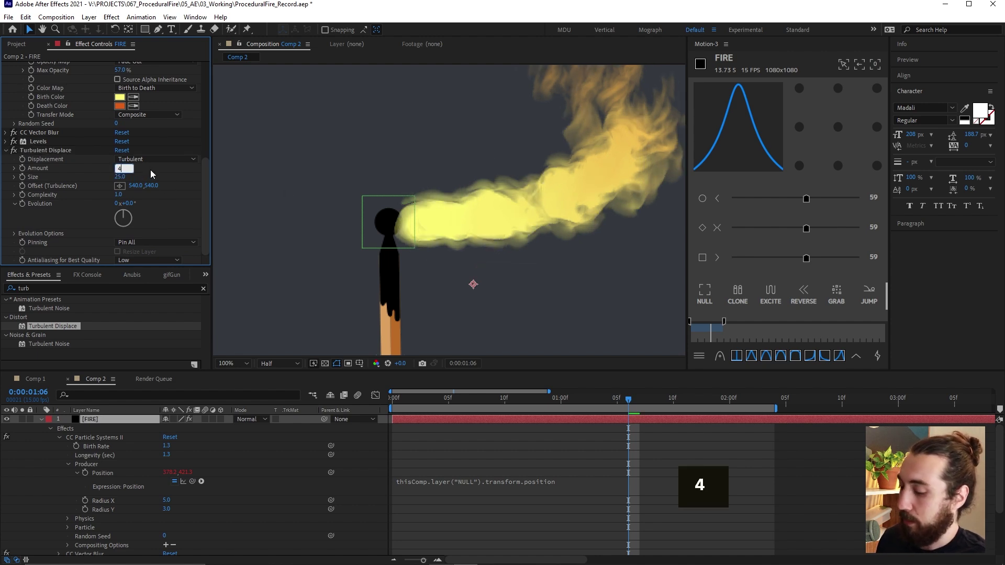
{"action": "type", "text": "0"}
{"action": "key", "text": "Return"}
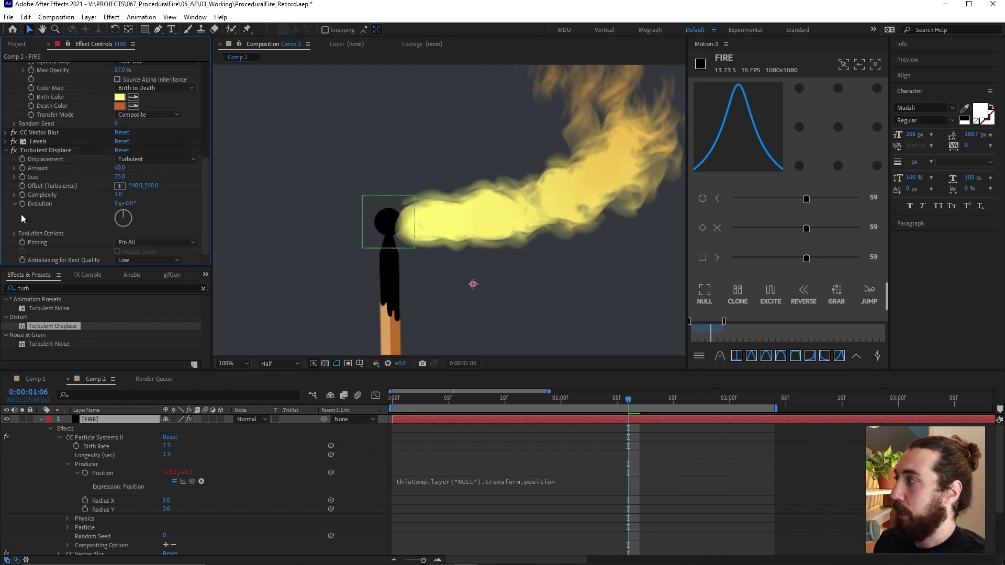
Step: Drive the Random Seed with the expression time*12
{"action": "left_click", "coordinate": [15, 233]}
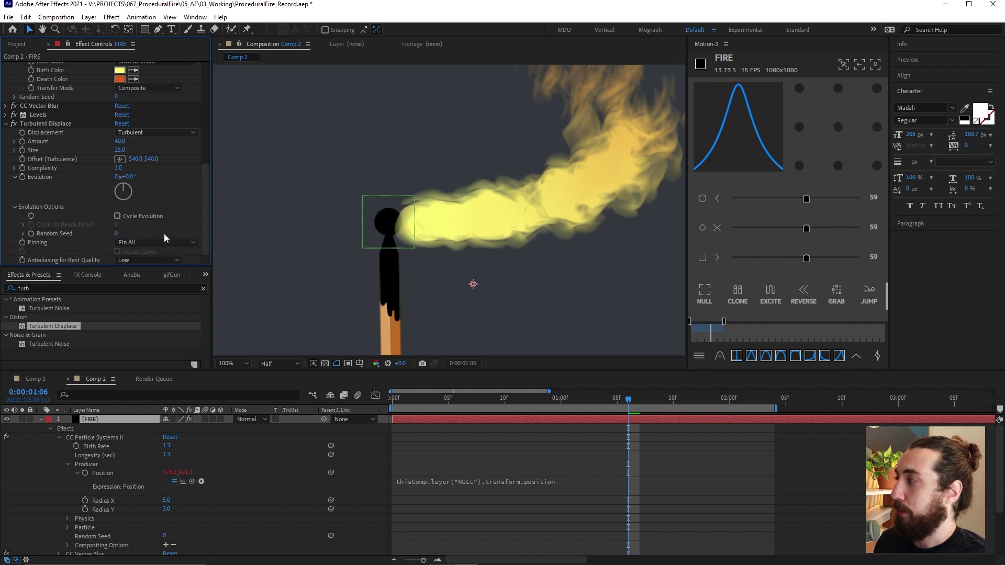
{"action": "key", "text": "alt"}
{"action": "left_click", "coordinate": [31, 233], "text": "alt"}
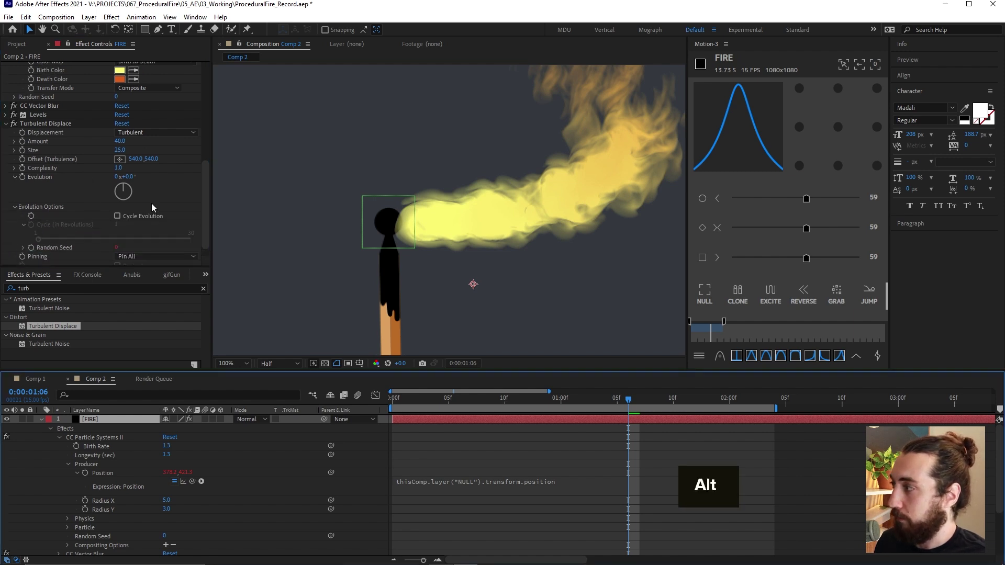
{"action": "type", "text": "ti"}
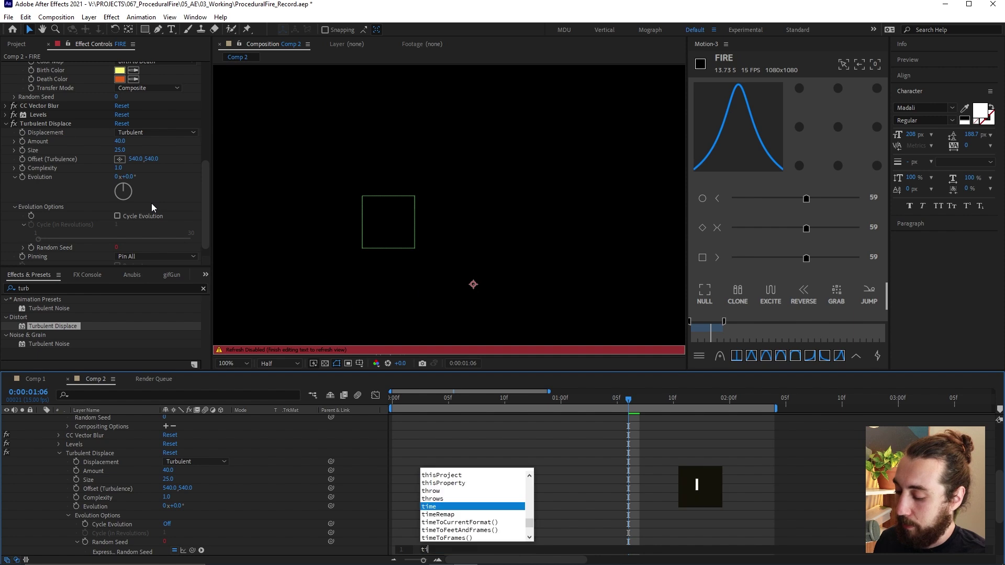
{"action": "type", "text": "me*12"}
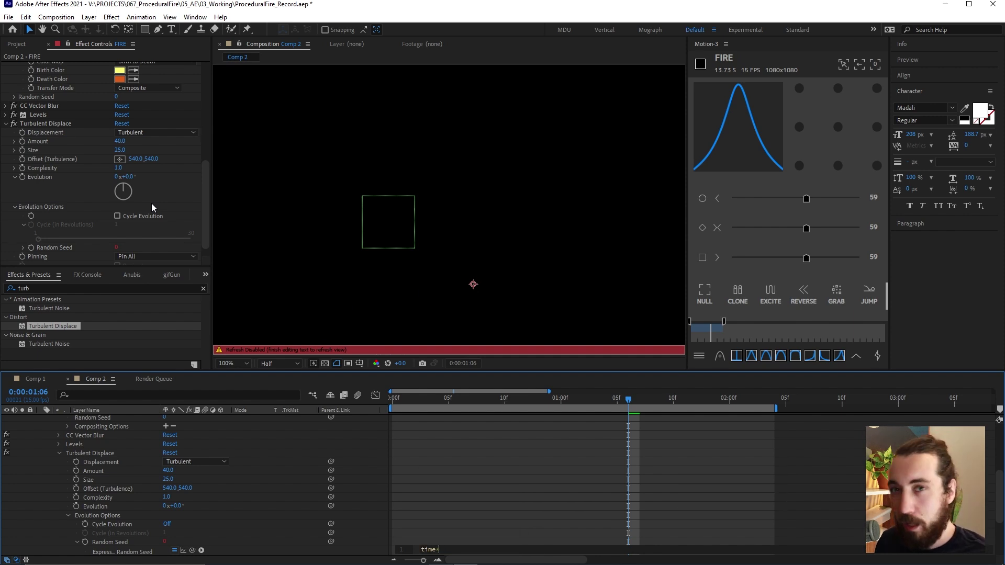
{"action": "left_click", "coordinate": [566, 464]}
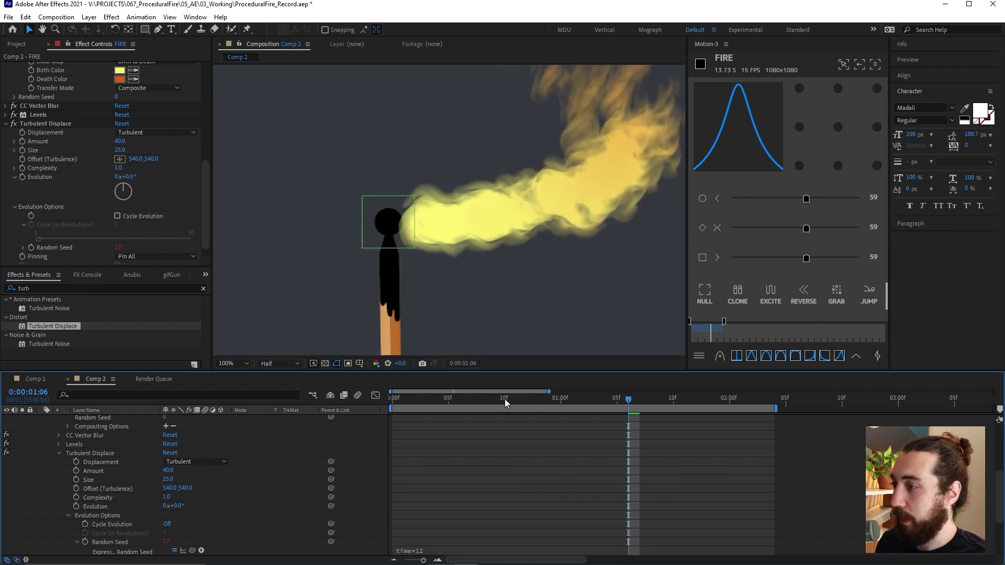
Step: Scrub and preview the flickering fire animation
{"action": "left_click_drag", "start_coordinate": [504, 399], "coordinate": [682, 416]}
{"action": "key", "text": "space"}
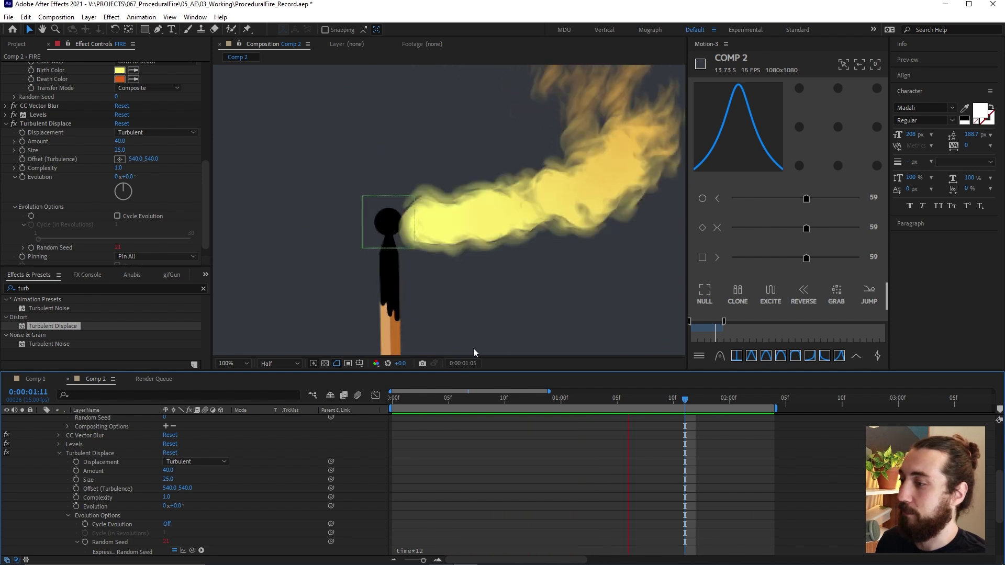
{"action": "key", "text": "space"}
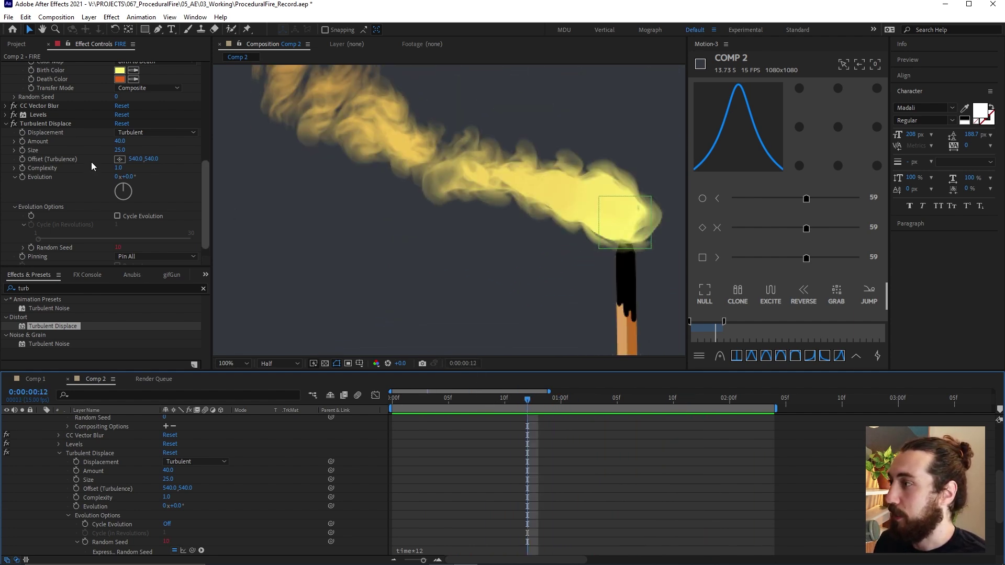
{"action": "scroll", "coordinate": [91, 162], "scroll_direction": "up", "scroll_amount": 5}
{"action": "scroll", "coordinate": [425, 200], "scroll_direction": "down", "scroll_amount": 2}
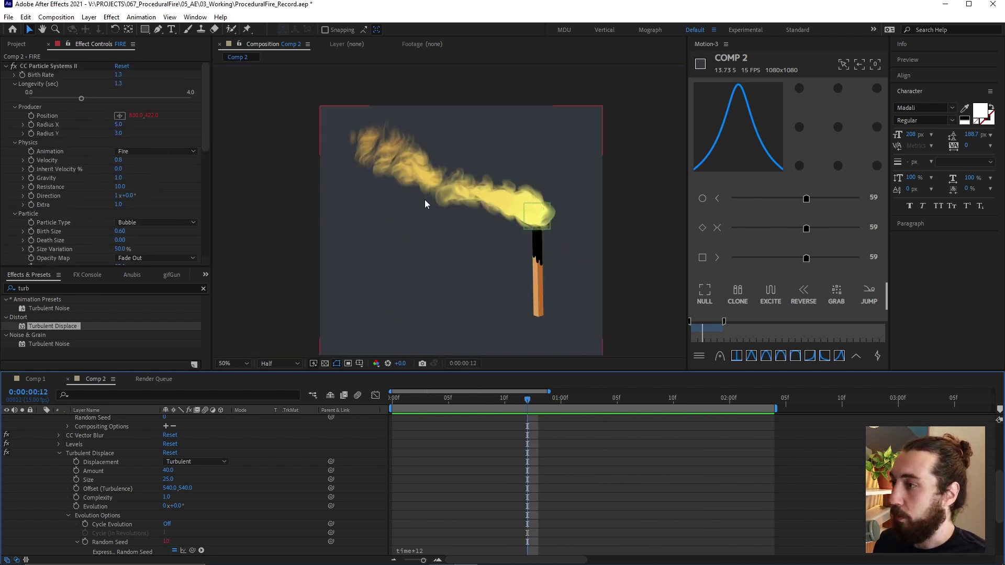
{"action": "mouse_move", "coordinate": [500, 212]}
{"action": "left_mouse_down"}
{"action": "mouse_move", "coordinate": [507, 170]}
{"action": "mouse_move", "coordinate": [483, 204]}
{"action": "left_mouse_up"}
{"action": "scroll", "coordinate": [484, 199], "scroll_direction": "up", "scroll_amount": 2}
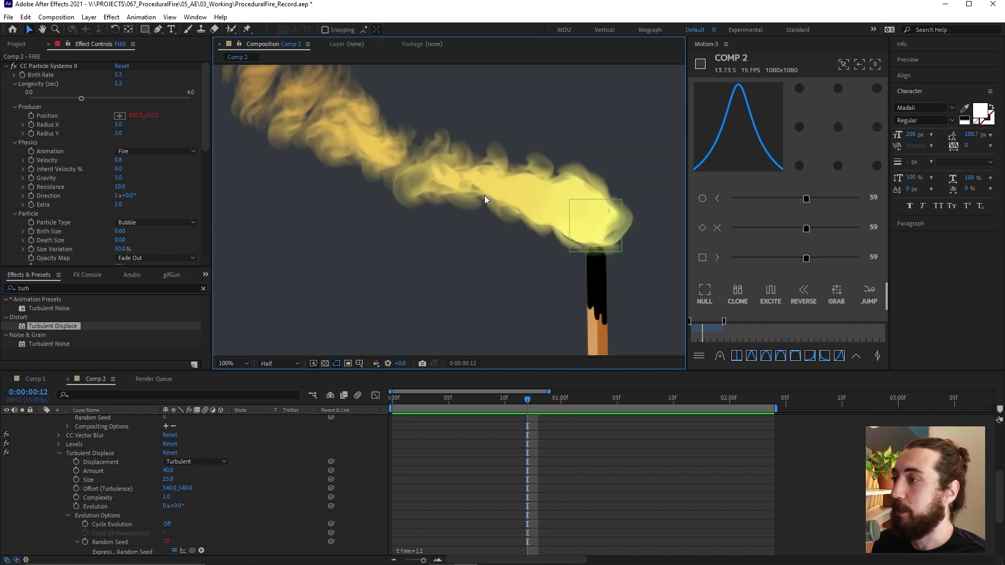
{"action": "key", "text": "v"}
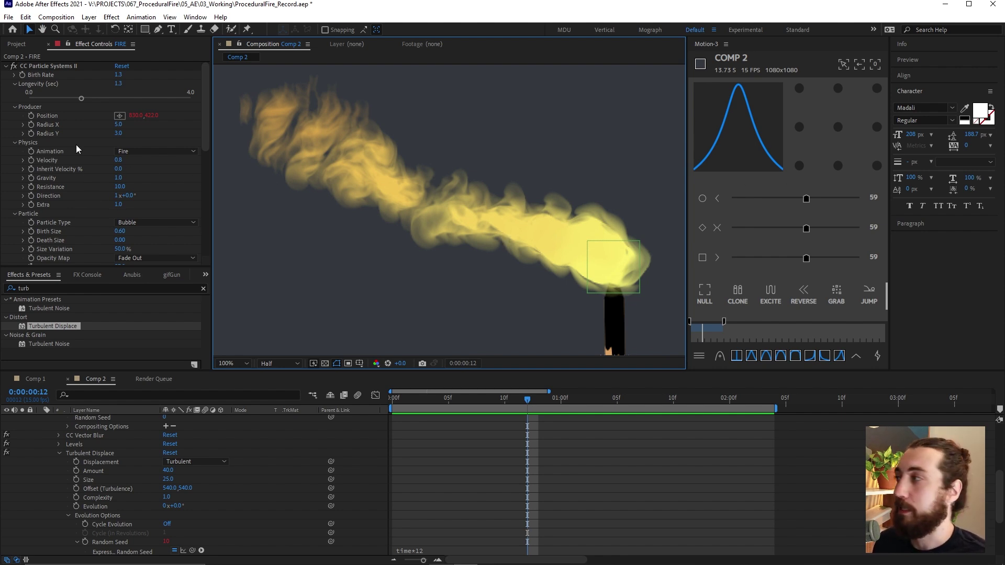
{"action": "scroll", "coordinate": [74, 165], "scroll_direction": "down", "scroll_amount": 3}
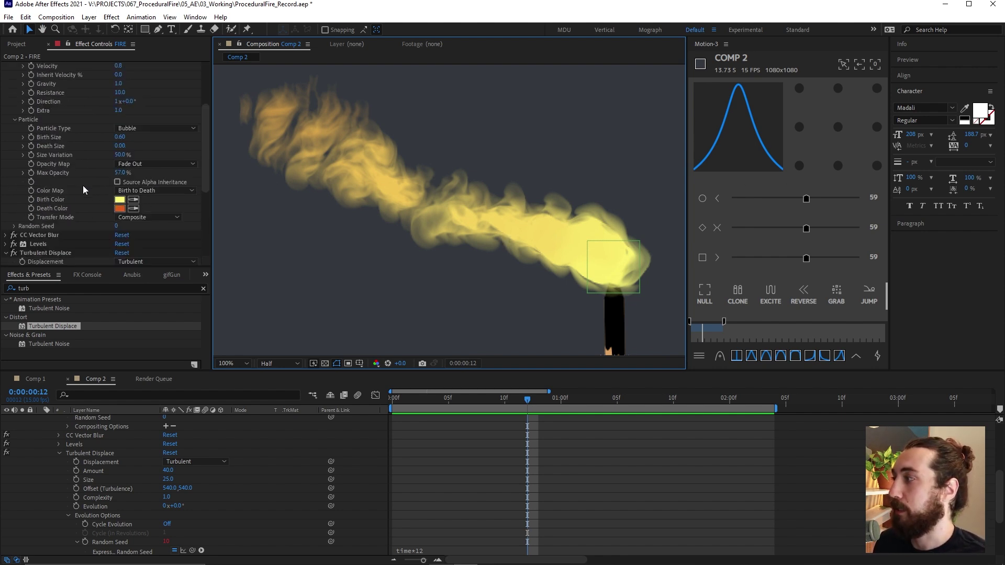
{"action": "left_click", "coordinate": [122, 199]}
{"action": "left_click", "coordinate": [122, 200]}
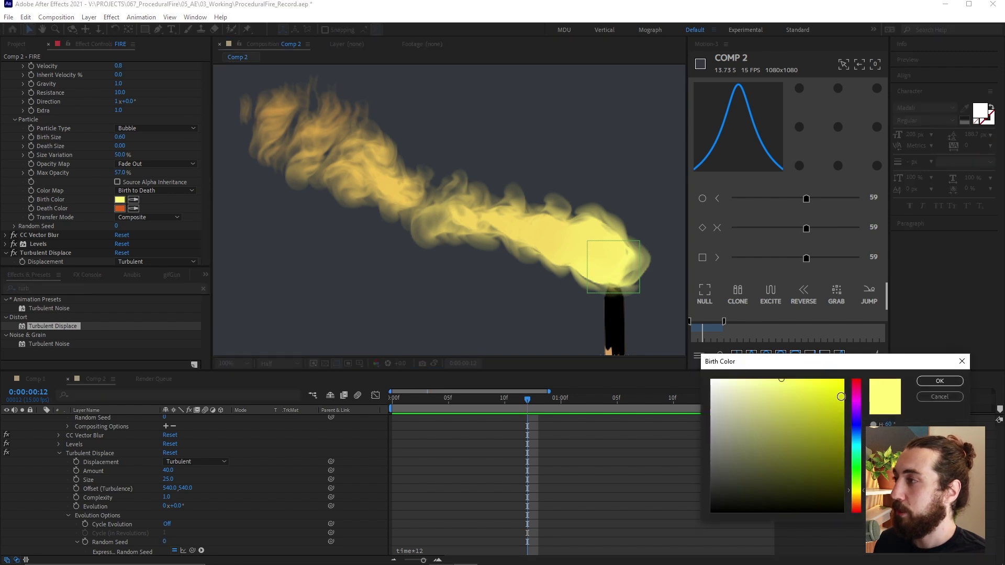
{"action": "left_click_drag", "start_coordinate": [788, 396], "coordinate": [800, 378]}
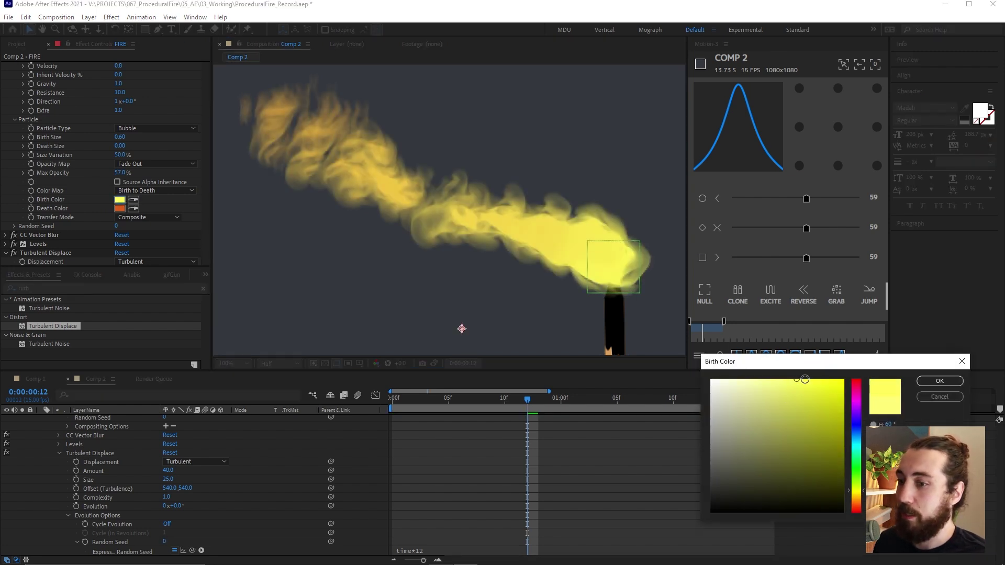
{"action": "left_click_drag", "start_coordinate": [853, 422], "coordinate": [856, 428]}
{"action": "left_click_drag", "start_coordinate": [801, 382], "coordinate": [819, 407]}
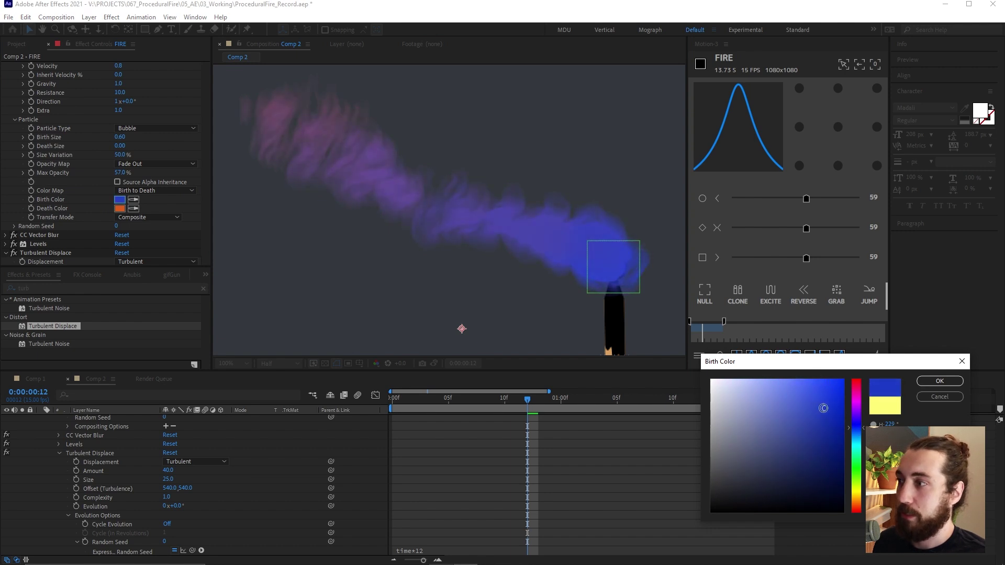
{"action": "left_click", "coordinate": [940, 396]}
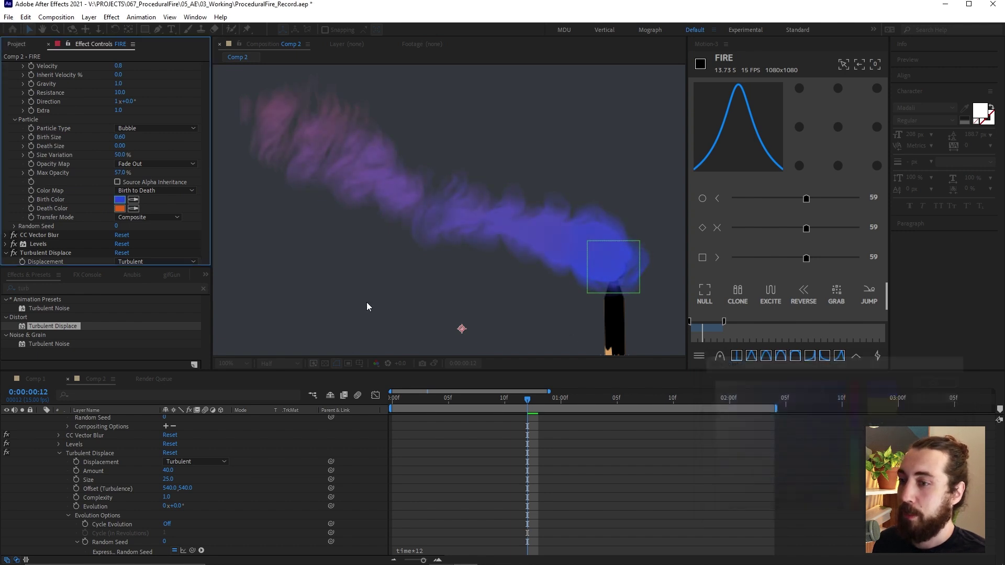
{"action": "left_click", "coordinate": [120, 208]}
{"action": "left_click_drag", "start_coordinate": [862, 391], "coordinate": [852, 371]}
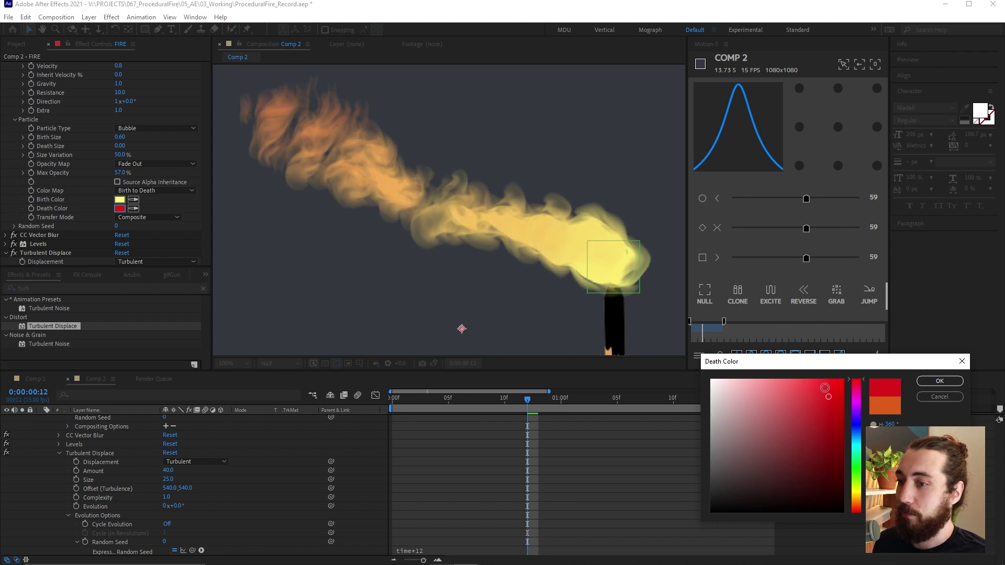
{"action": "left_click", "coordinate": [833, 385]}
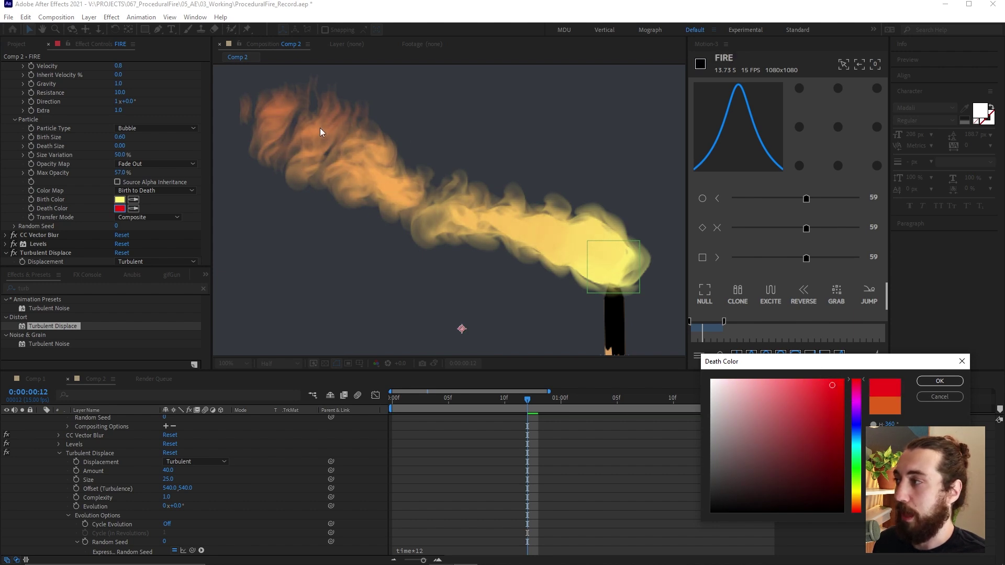
{"action": "left_click", "coordinate": [843, 380]}
{"action": "mouse_move", "coordinate": [858, 398]}
{"action": "left_mouse_down"}
{"action": "mouse_move", "coordinate": [859, 426]}
{"action": "mouse_move", "coordinate": [860, 388]}
{"action": "left_mouse_up"}
{"action": "left_click", "coordinate": [953, 397]}
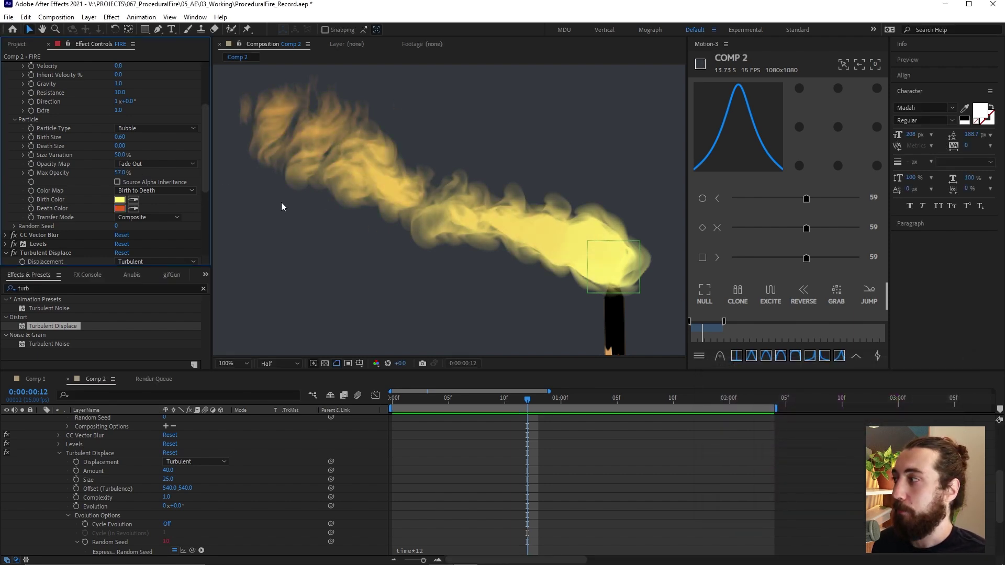
Step: Apply the Colorama effect to the FIRE layer, turning the flame into blue and purple shapes
{"action": "scroll", "coordinate": [114, 78], "scroll_direction": "up", "scroll_amount": 4}
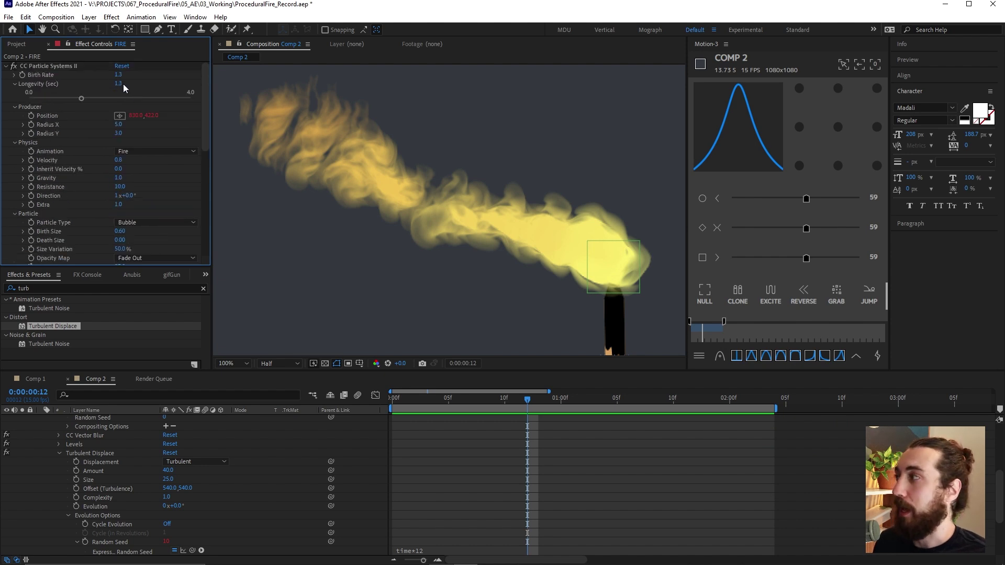
{"action": "scroll", "coordinate": [155, 120], "scroll_direction": "down", "scroll_amount": 7}
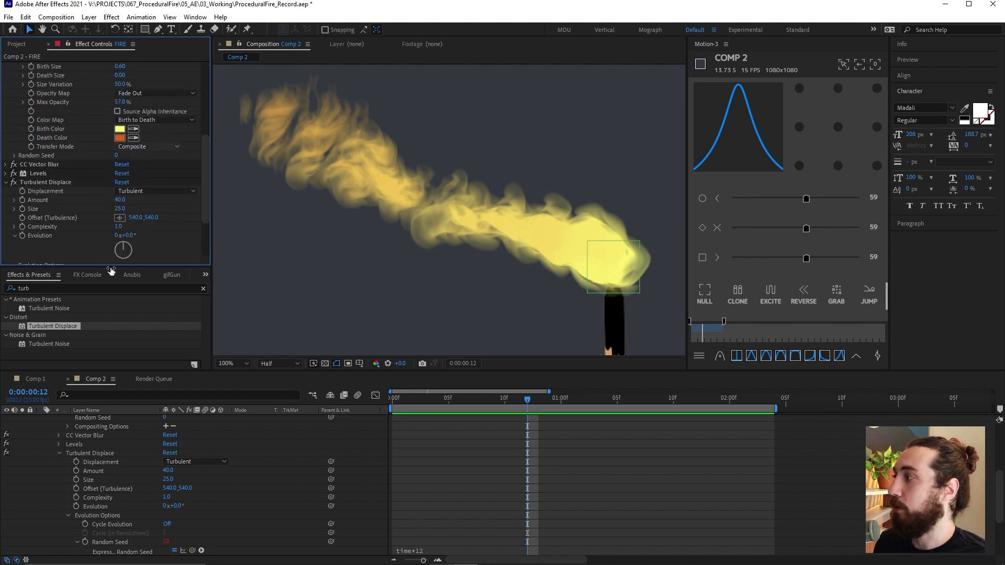
{"action": "left_click", "coordinate": [105, 289]}
{"action": "type", "text": "coloram"}
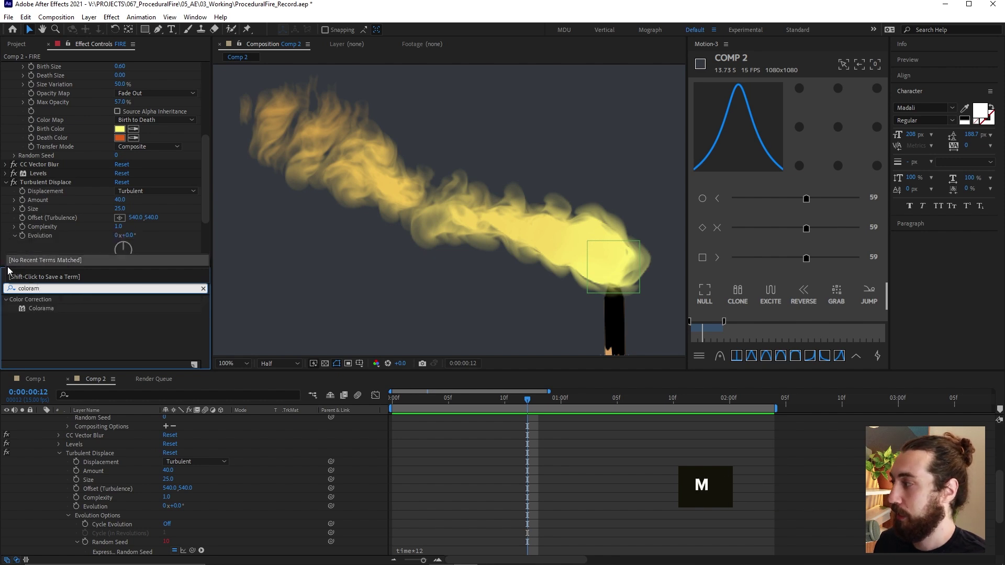
{"action": "left_click", "coordinate": [43, 306]}
{"action": "scroll", "coordinate": [85, 221], "scroll_direction": "down", "scroll_amount": 3}
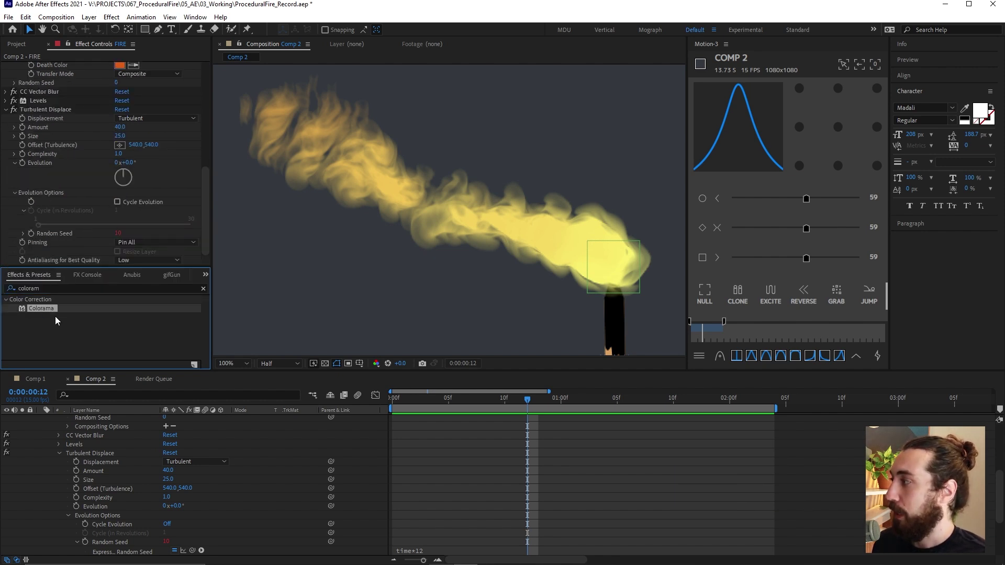
{"action": "scroll", "coordinate": [80, 419], "scroll_direction": "up", "scroll_amount": 5}
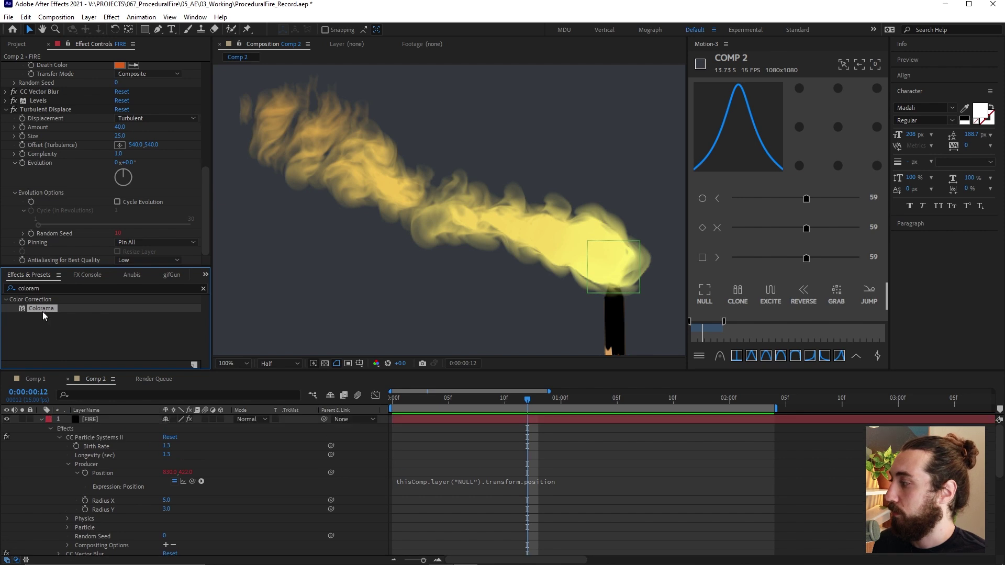
{"action": "left_click_drag", "start_coordinate": [42, 312], "coordinate": [105, 419]}
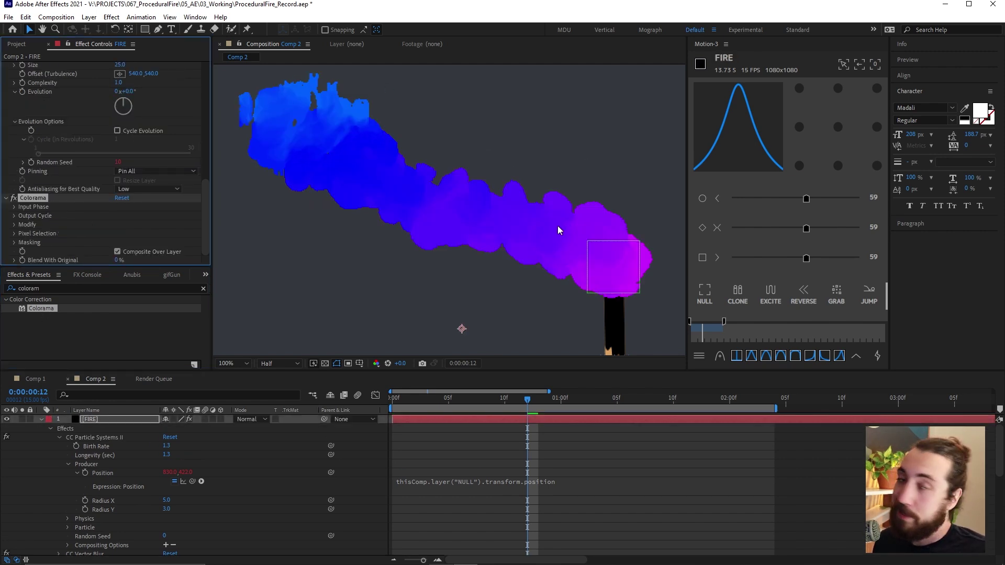
{"action": "key", "text": "period"}
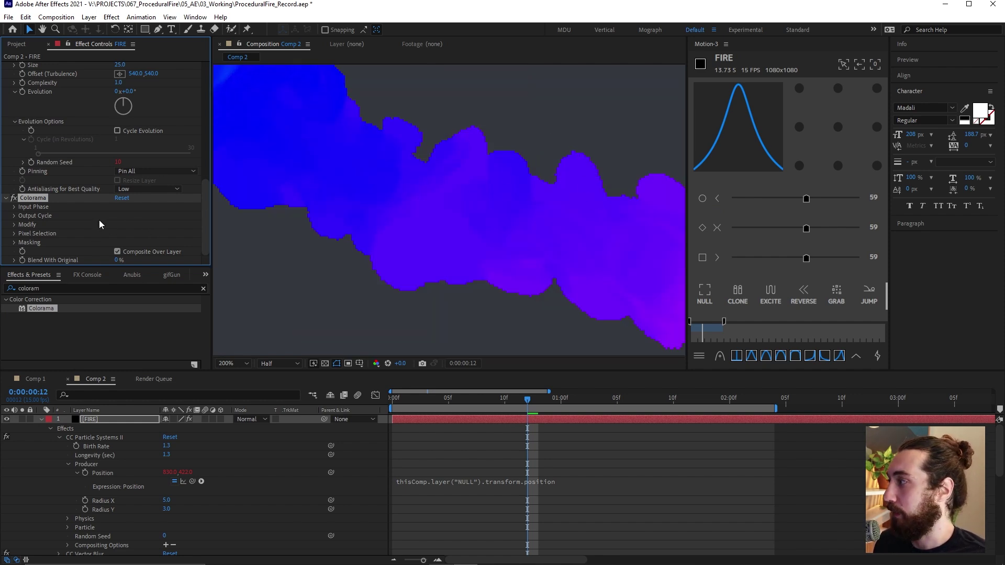
Step: In Colorama, turn off Modify Alpha and set the Output Cycle preset palette to Fire
{"action": "left_click", "coordinate": [14, 225]}
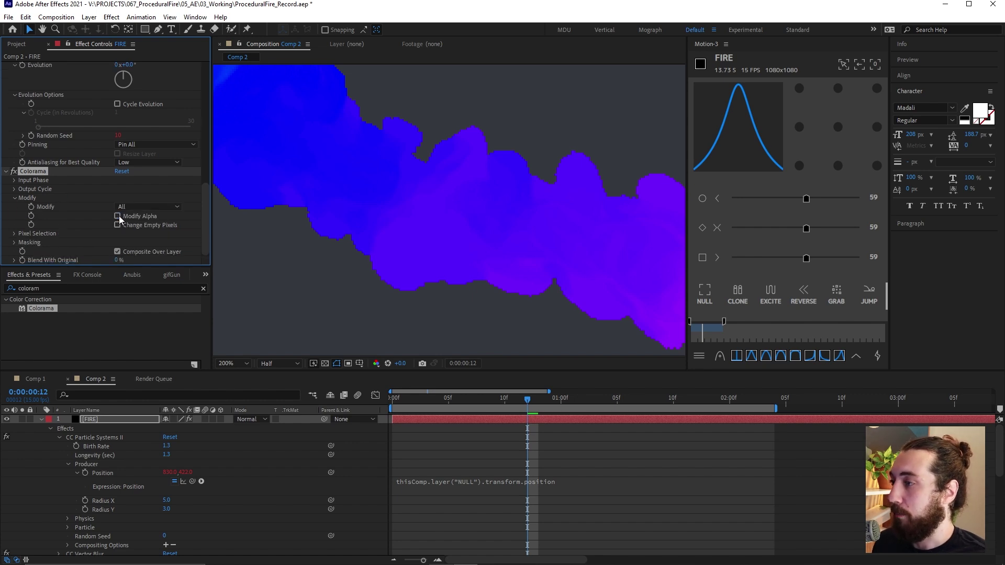
{"action": "left_click", "coordinate": [117, 216]}
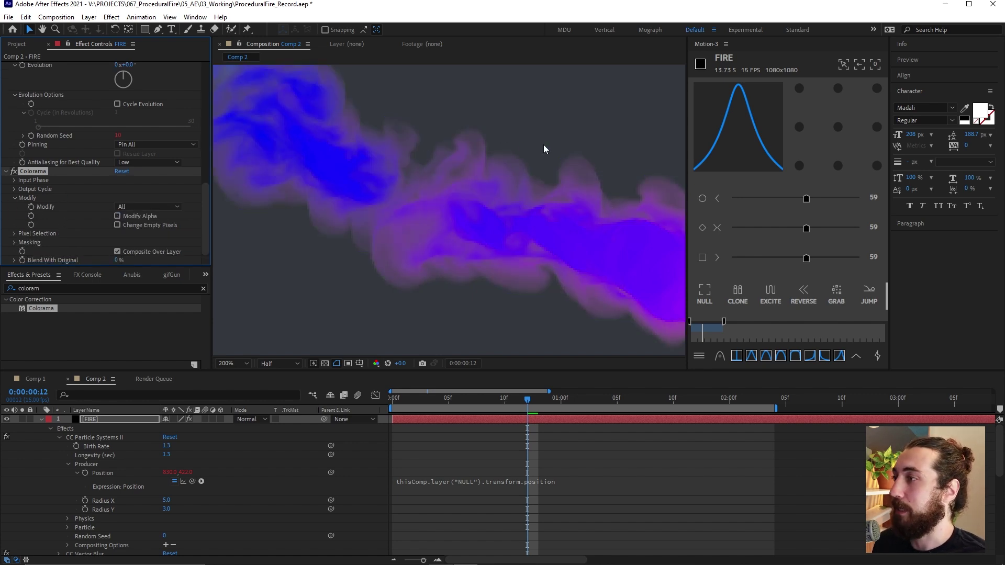
{"action": "scroll", "coordinate": [544, 148], "scroll_direction": "down", "scroll_amount": 2}
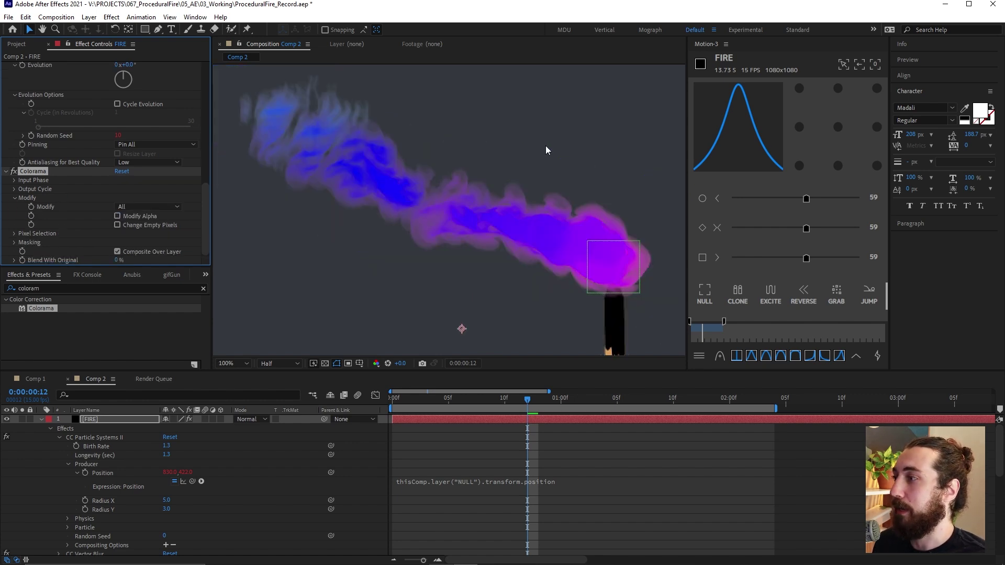
{"action": "left_click", "coordinate": [14, 189]}
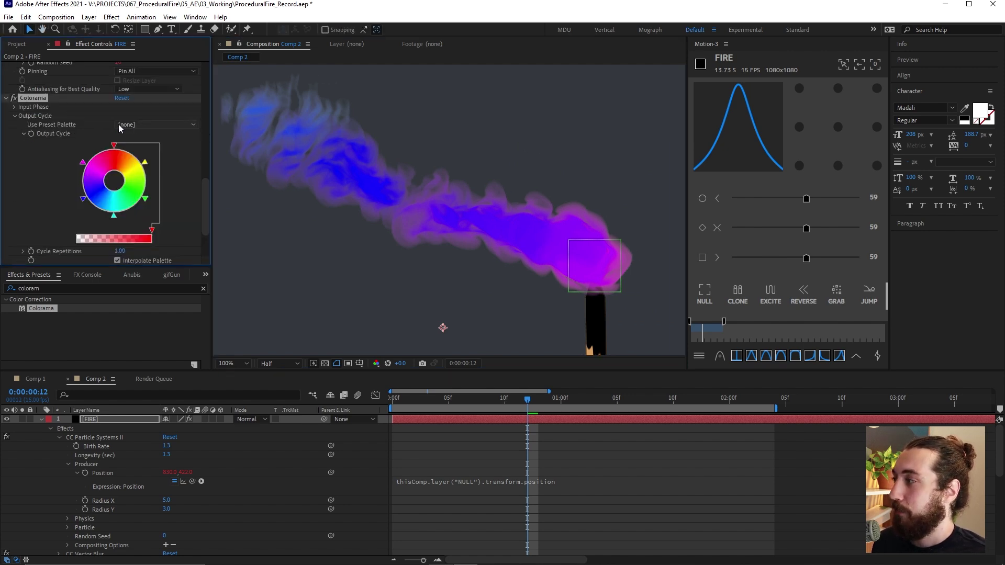
{"action": "left_click", "coordinate": [119, 125]}
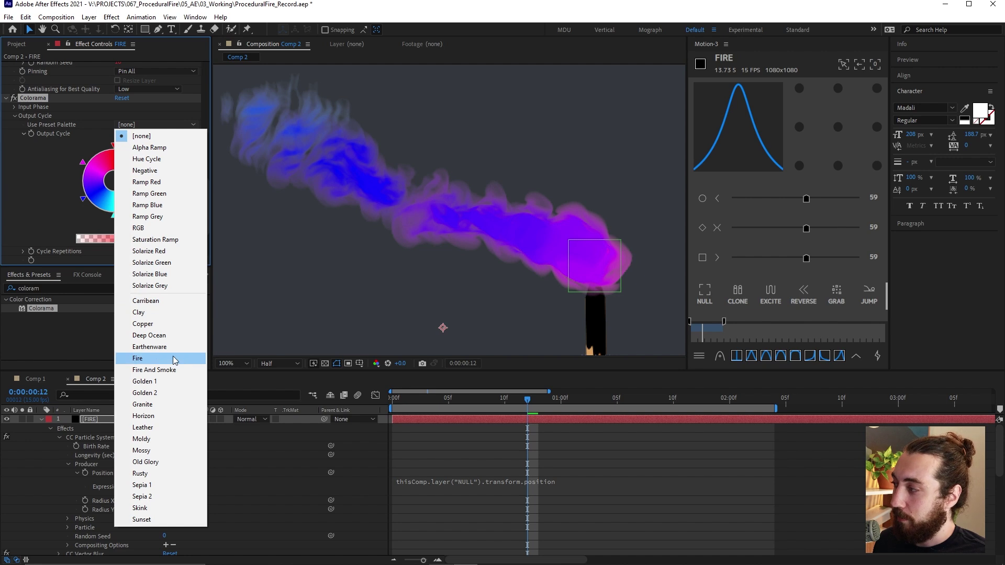
{"action": "left_click", "coordinate": [172, 358]}
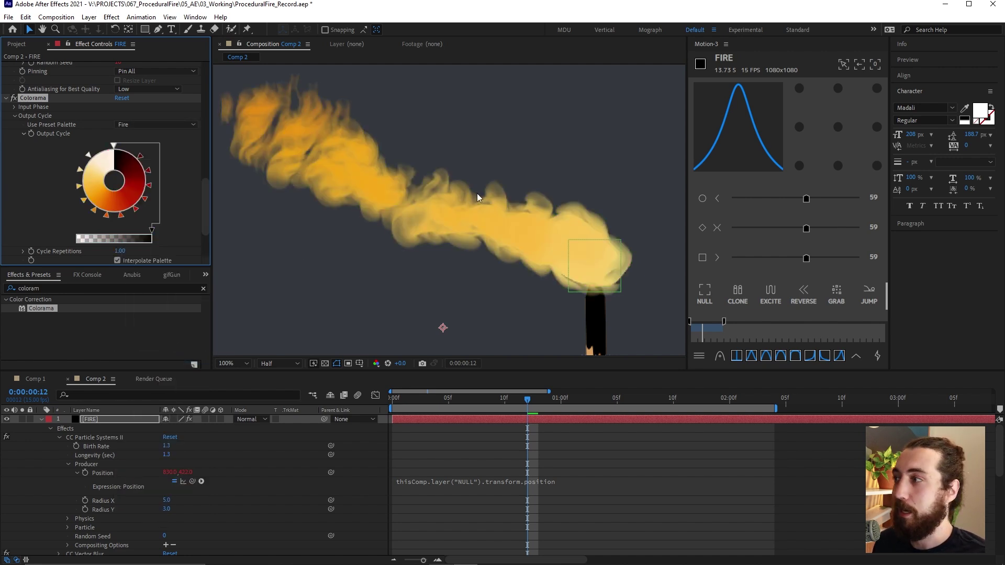
{"action": "left_click", "coordinate": [14, 99]}
{"action": "left_click", "coordinate": [14, 99]}
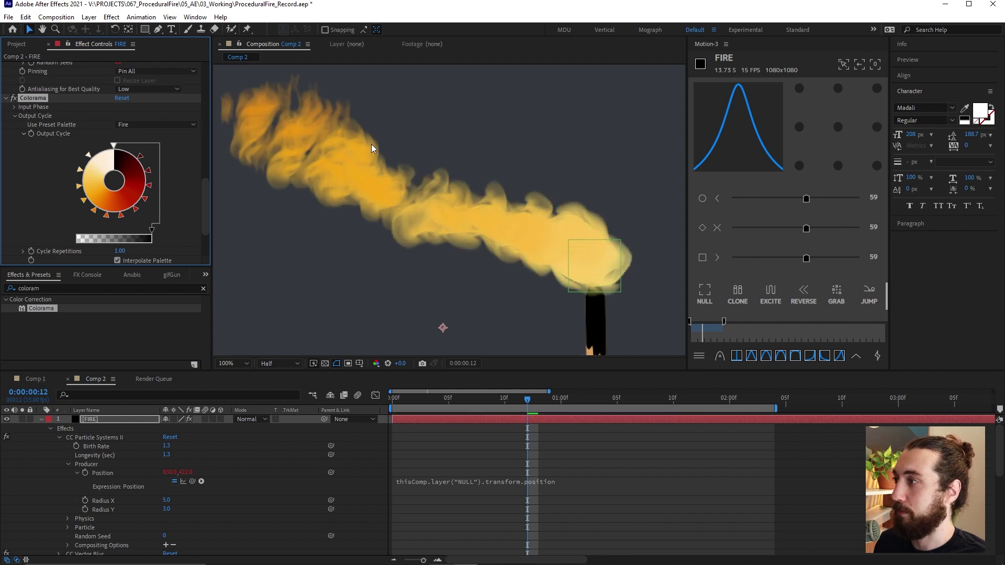
{"action": "left_click", "coordinate": [6, 98]}
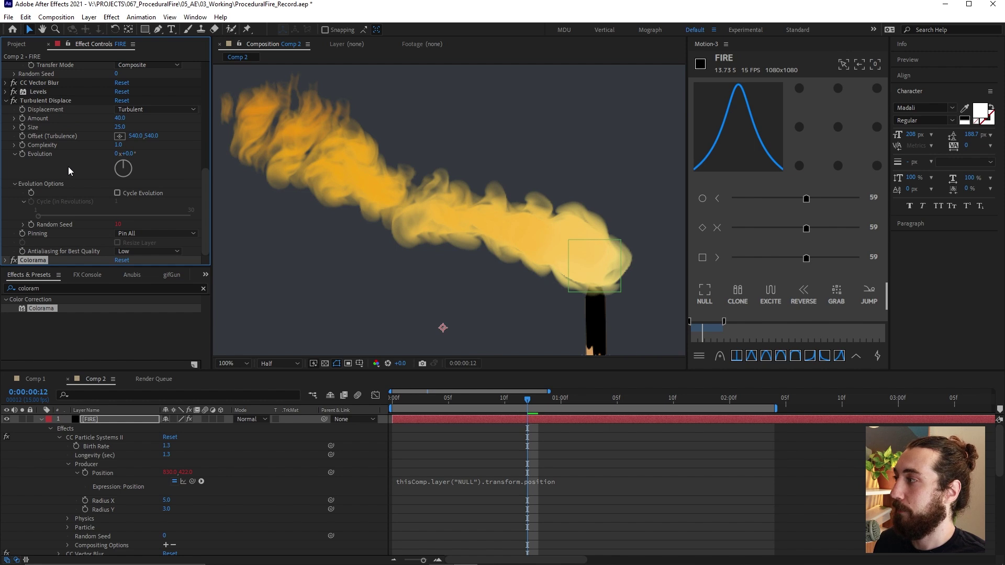
Step: Add an Echo effect to FIRE below CC Vector Blur with Echo Operator set to Screen
{"action": "left_click", "coordinate": [65, 287]}
{"action": "type", "text": "echo"}
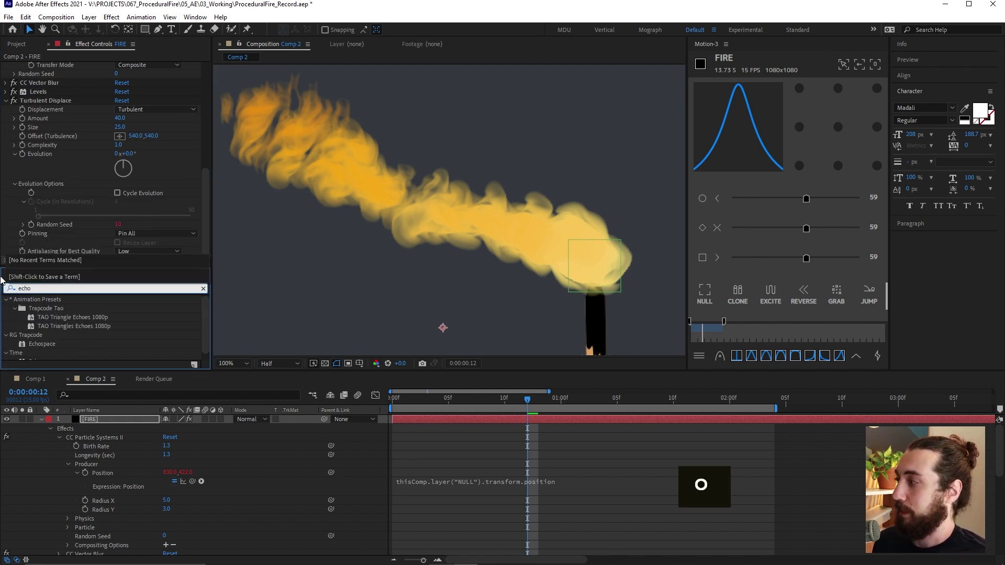
{"action": "left_click_drag", "start_coordinate": [40, 356], "coordinate": [103, 425]}
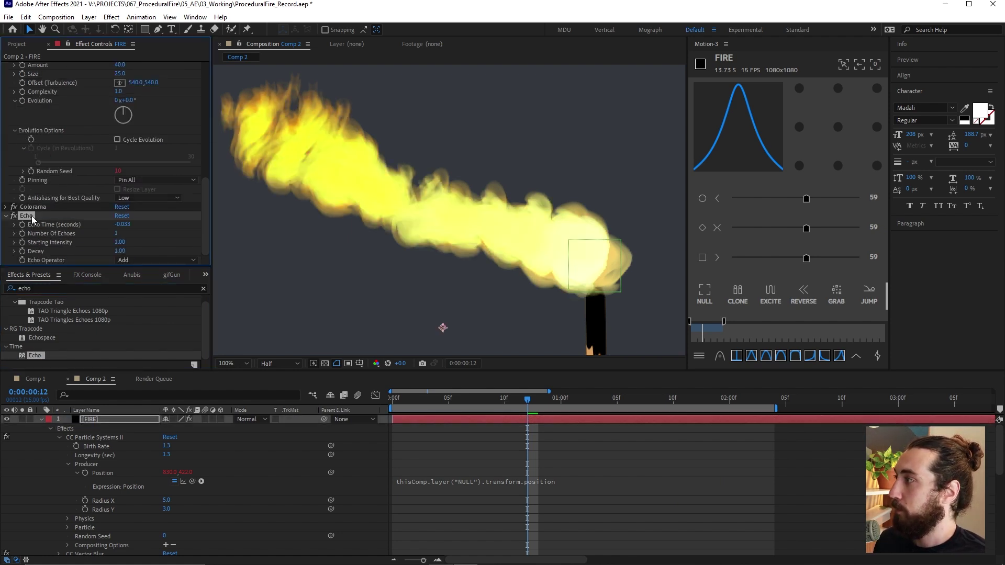
{"action": "left_click_drag", "start_coordinate": [31, 215], "coordinate": [58, 233]}
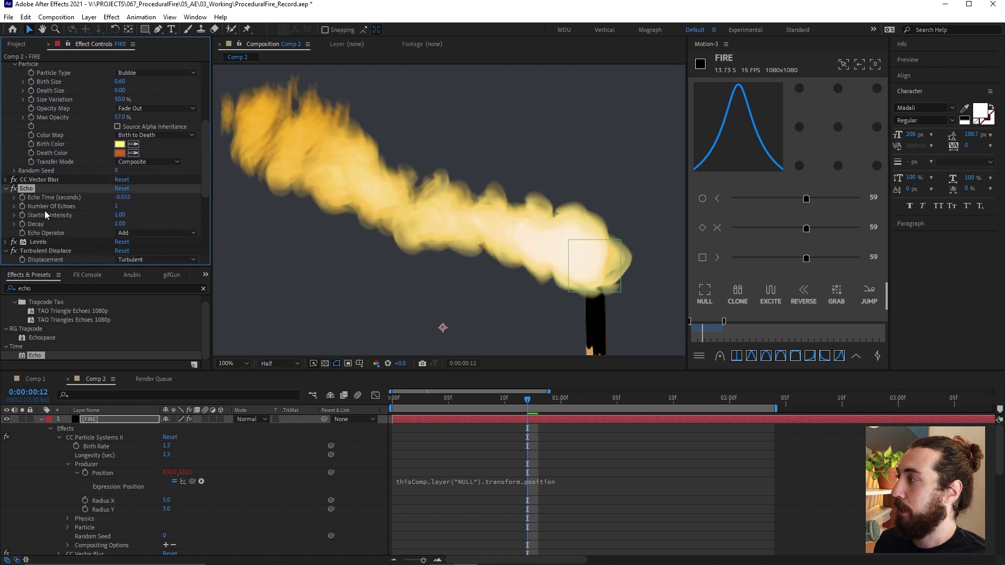
{"action": "scroll", "coordinate": [45, 211], "scroll_direction": "down", "scroll_amount": 3}
{"action": "left_click", "coordinate": [129, 187]}
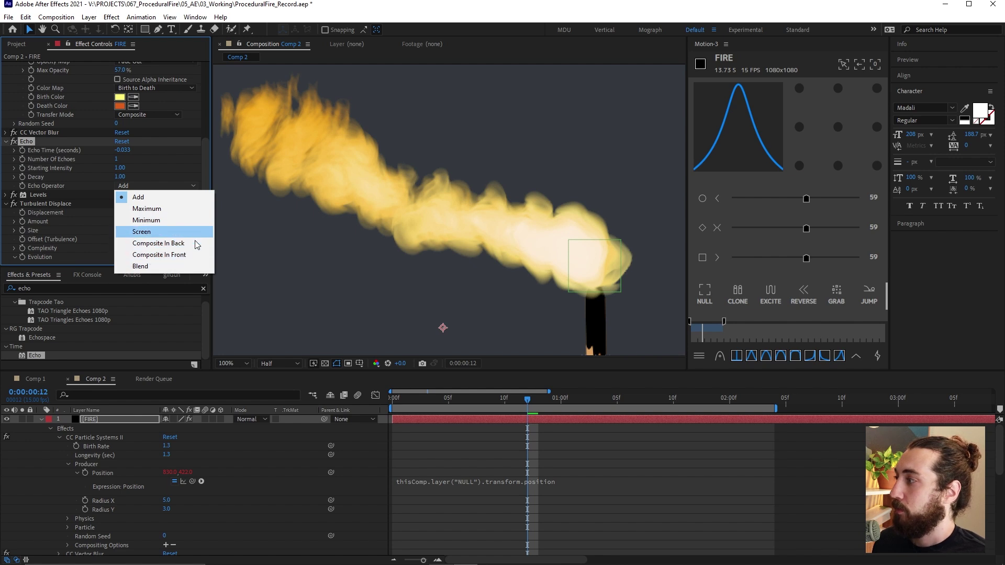
{"action": "left_click", "coordinate": [159, 231]}
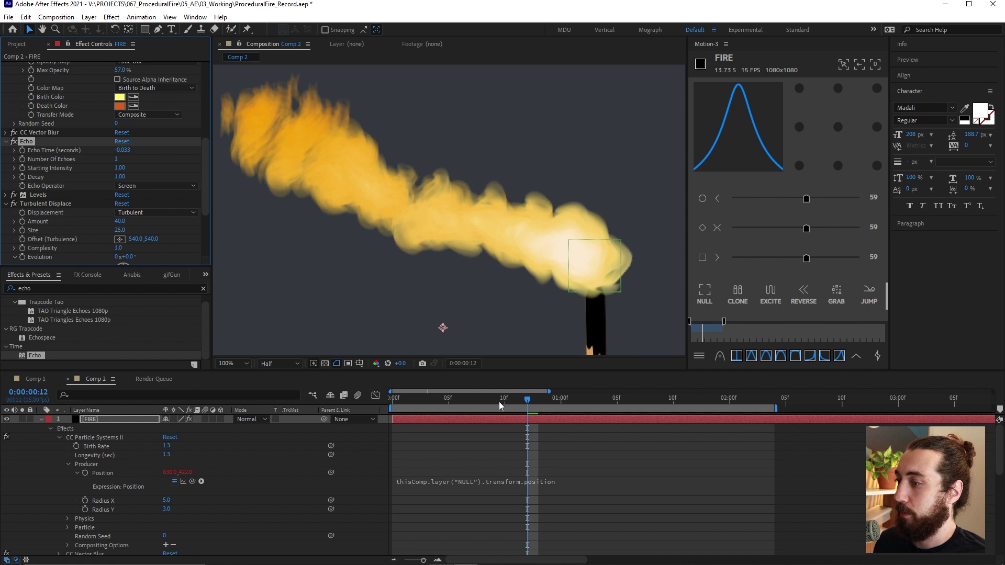
{"action": "left_click_drag", "start_coordinate": [498, 401], "coordinate": [429, 407]}
{"action": "key", "text": "space"}
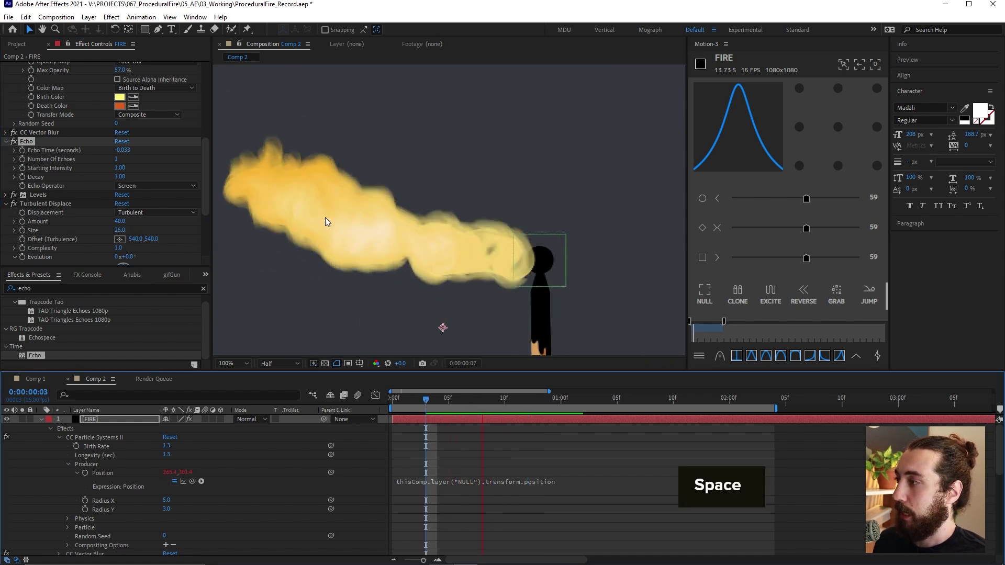
{"action": "left_click", "coordinate": [118, 160]}
{"action": "type", "text": "3"}
{"action": "key", "text": "Return"}
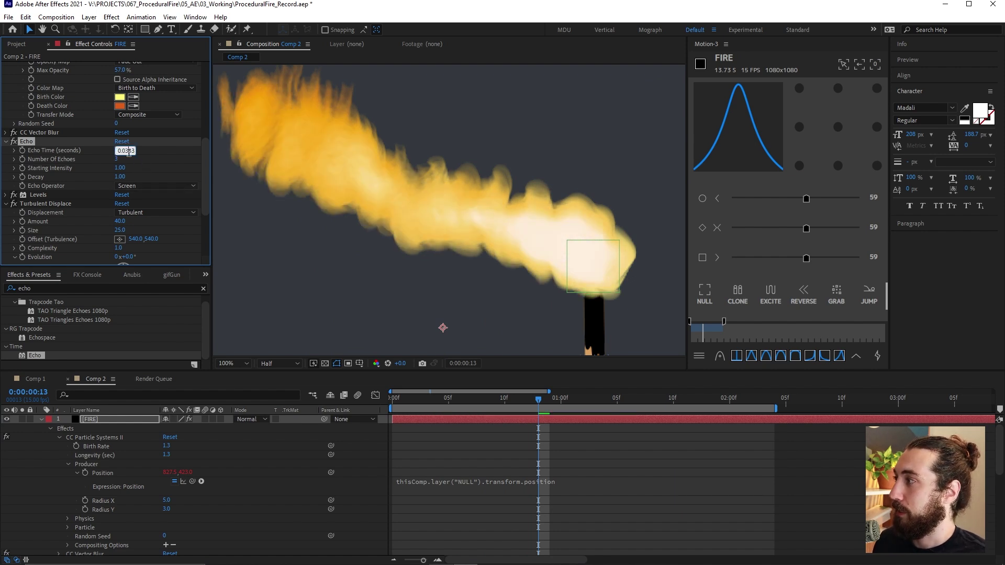
{"action": "type", "text": "-0.013"}
{"action": "key", "text": "Return"}
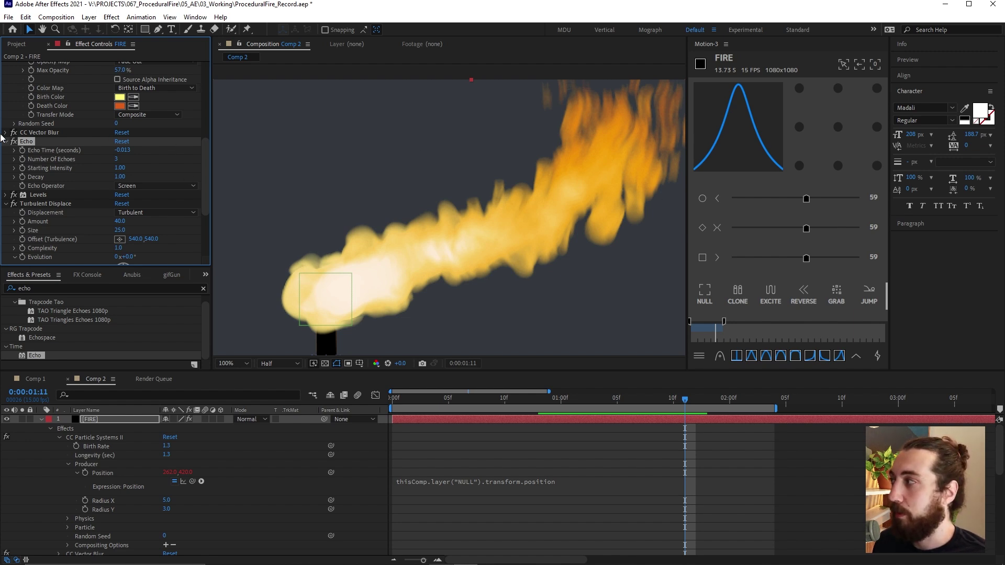
{"action": "left_click", "coordinate": [14, 142]}
{"action": "left_click", "coordinate": [13, 142]}
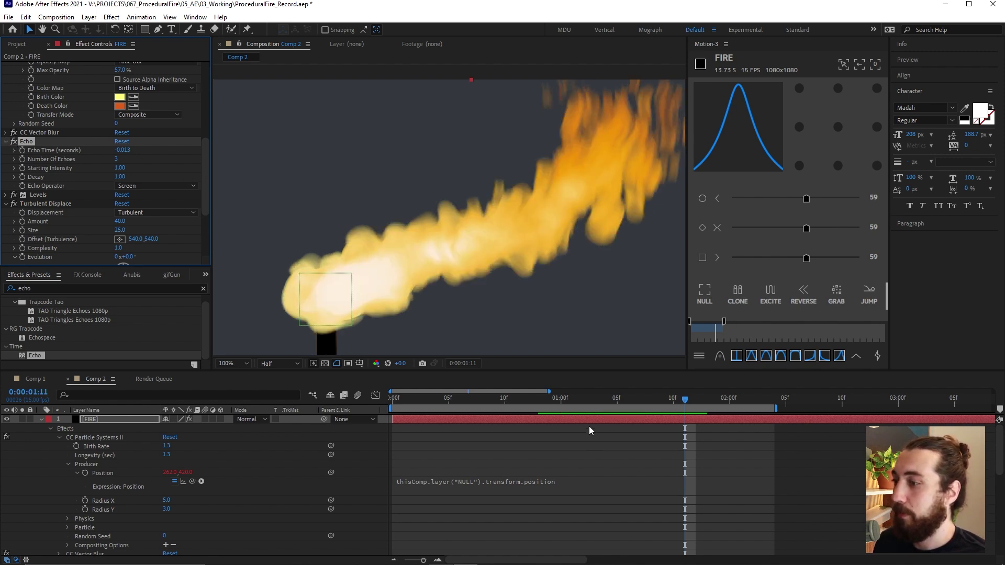
{"action": "key", "text": "space"}
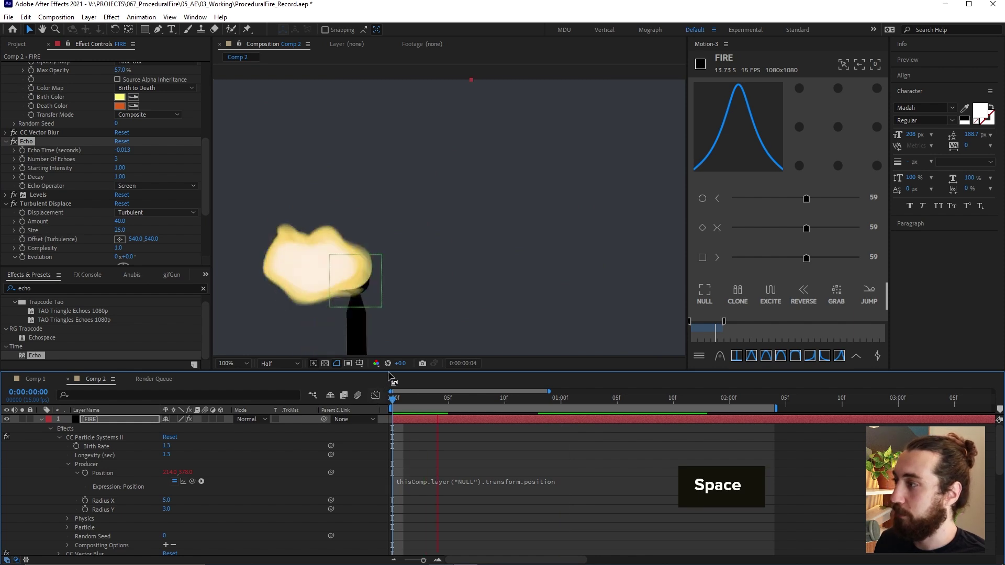
{"action": "scroll", "coordinate": [463, 244], "scroll_direction": "down", "scroll_amount": 2}
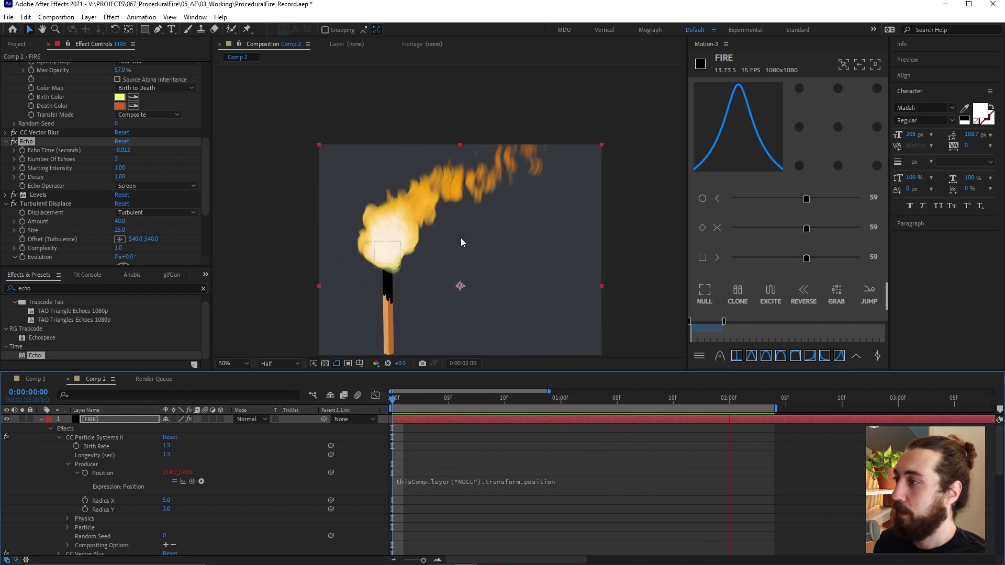
Step: Lower the FIRE particles' Longevity from 1.3 to 1.0 seconds and replay the preview
{"action": "key", "text": "space"}
{"action": "scroll", "coordinate": [137, 118], "scroll_direction": "up", "scroll_amount": 5}
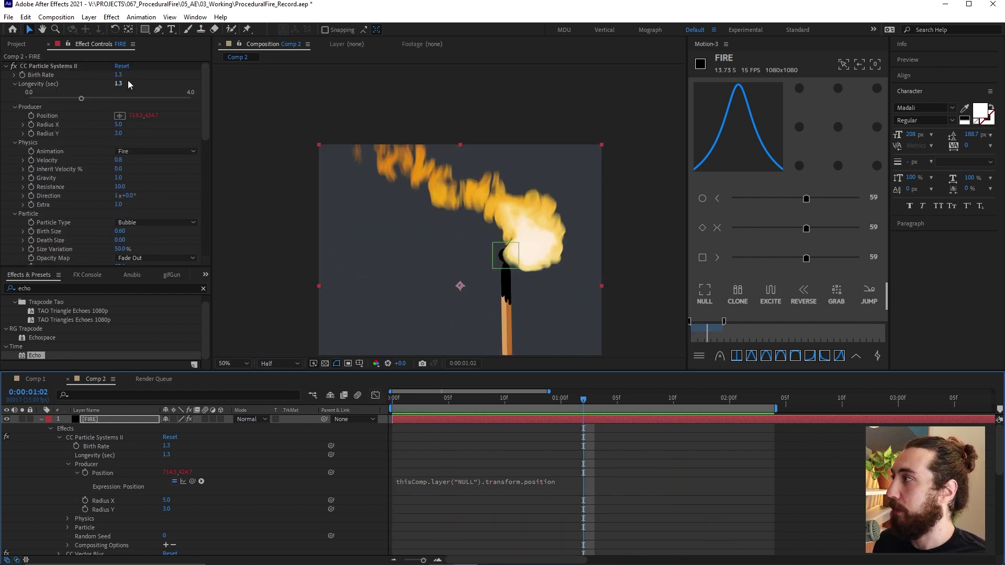
{"action": "left_click_drag", "start_coordinate": [121, 84], "coordinate": [104, 81]}
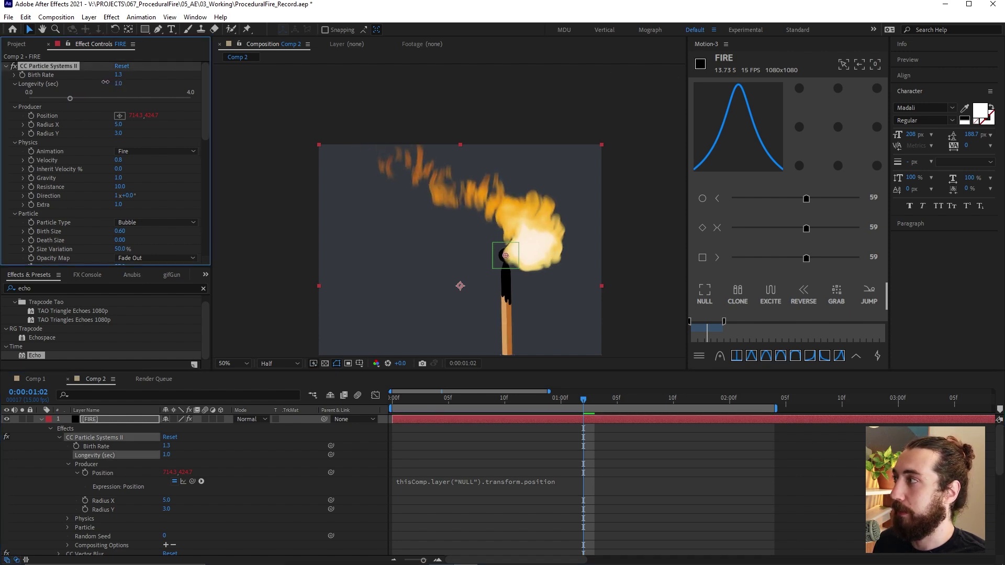
{"action": "key", "text": "space"}
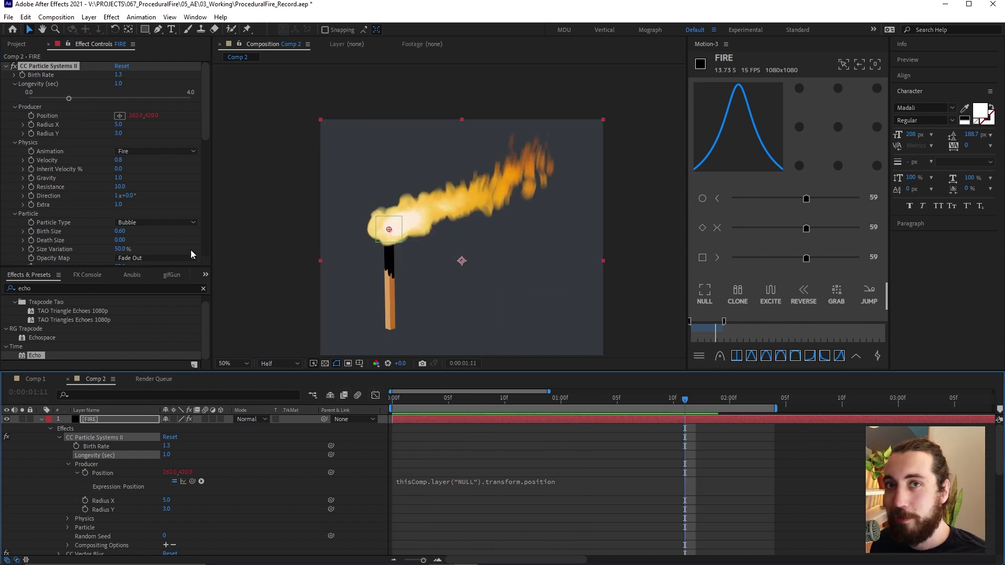
Step: Apply Scatter to FIRE with Scatter Amount 9.0, comparing the flame with it on and off
{"action": "left_click", "coordinate": [63, 288]}
{"action": "type", "text": "scatter"}
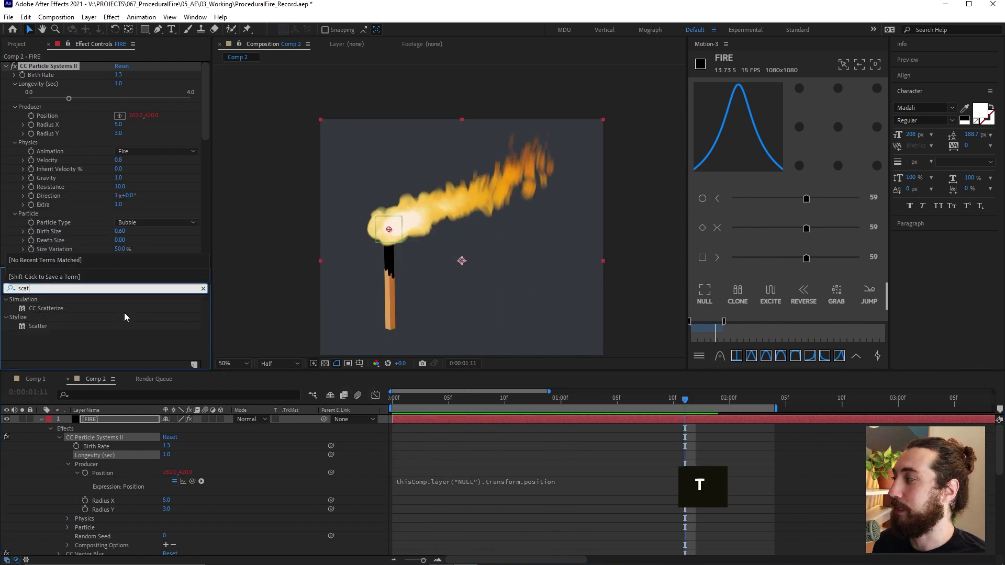
{"action": "double_click", "coordinate": [41, 325]}
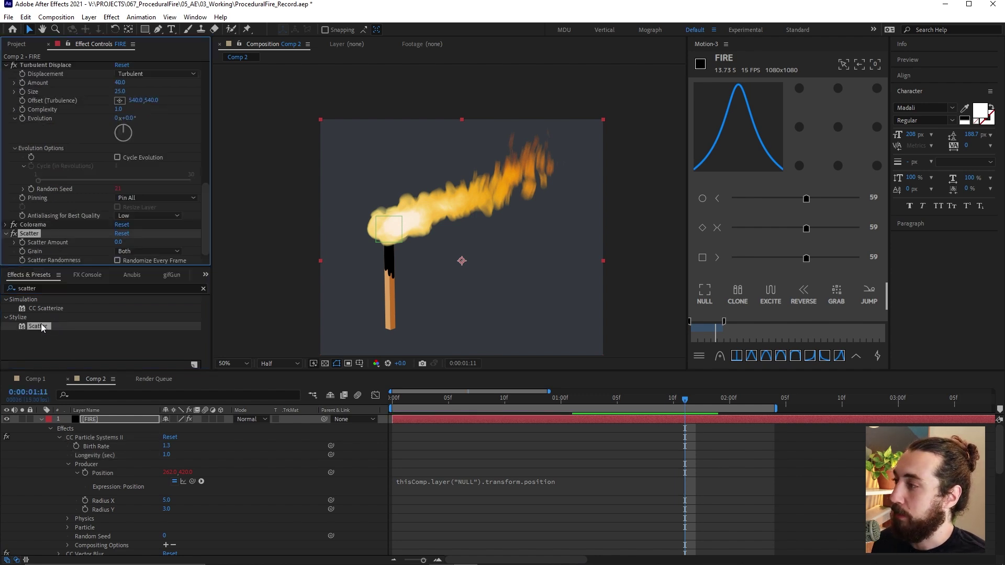
{"action": "key", "text": "period"}
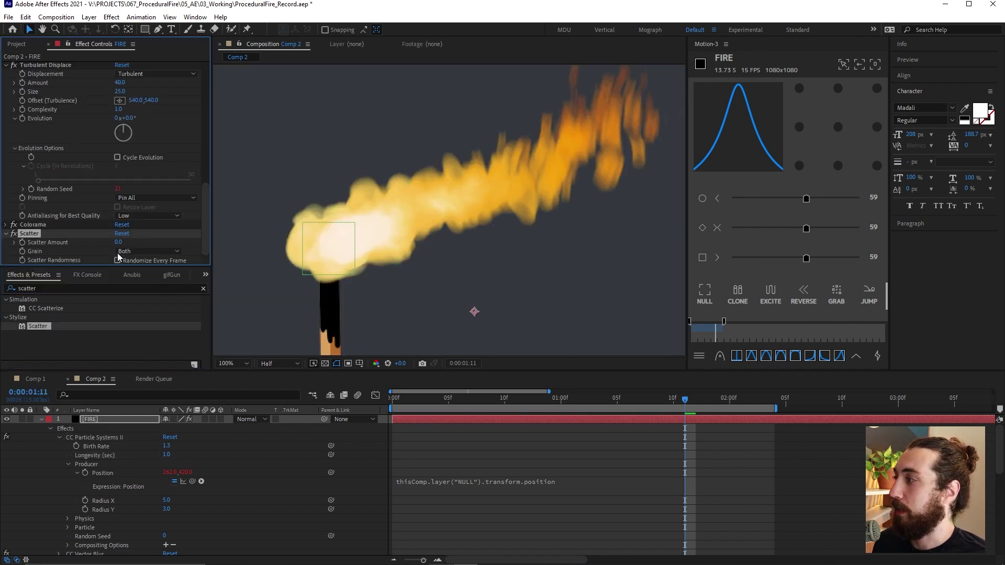
{"action": "left_click_drag", "start_coordinate": [119, 242], "coordinate": [532, 217]}
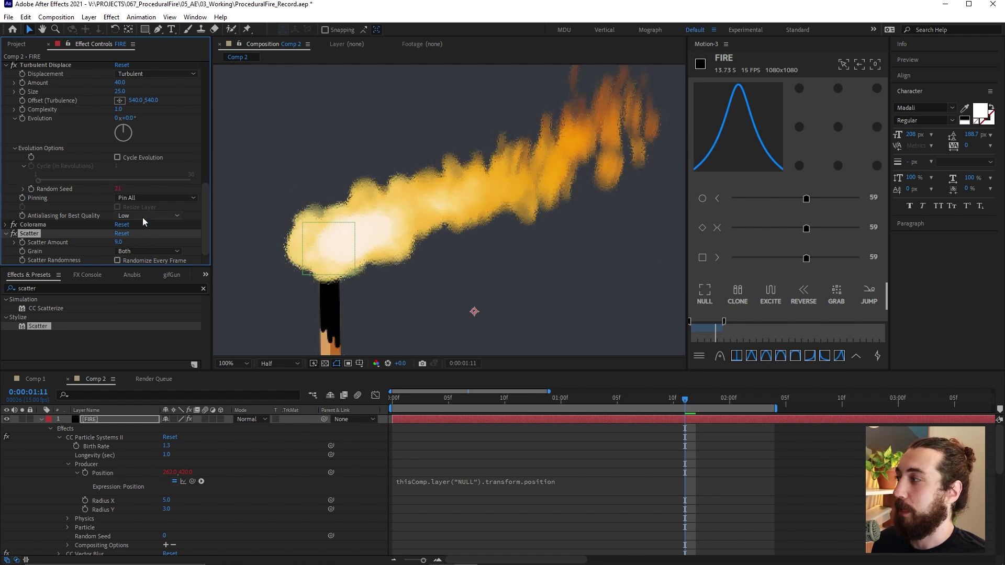
{"action": "key", "text": "comma"}
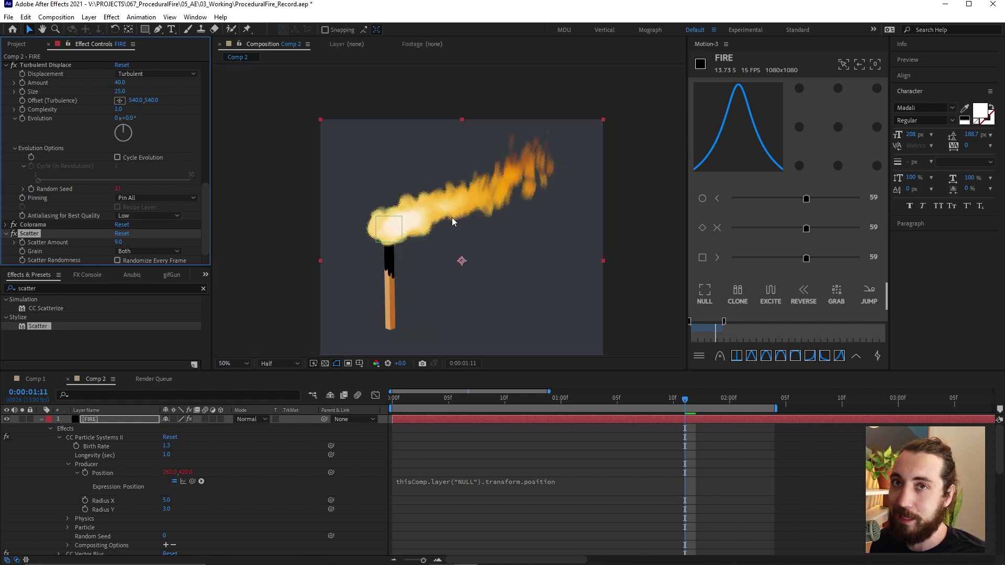
{"action": "key", "text": "period"}
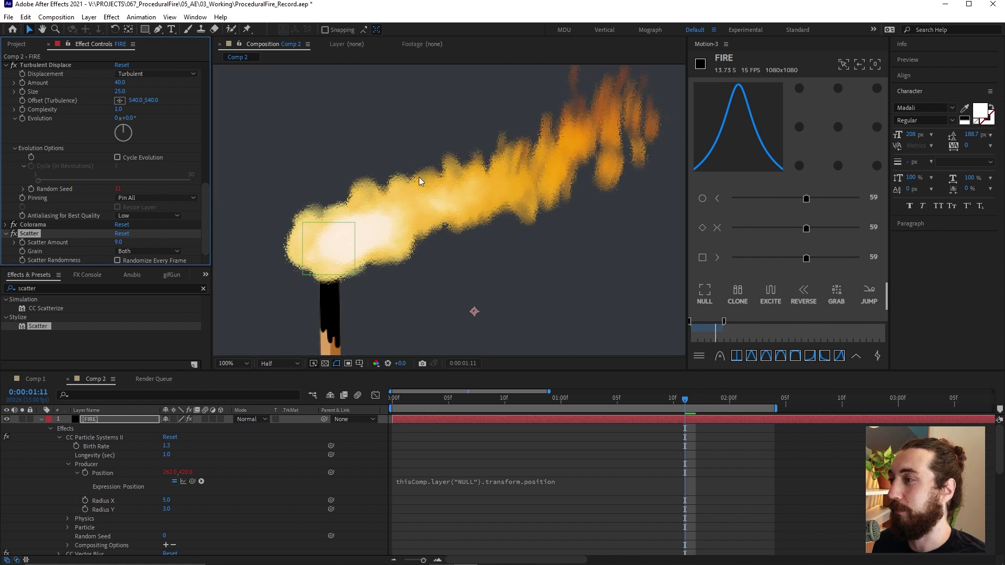
{"action": "left_click", "coordinate": [14, 233]}
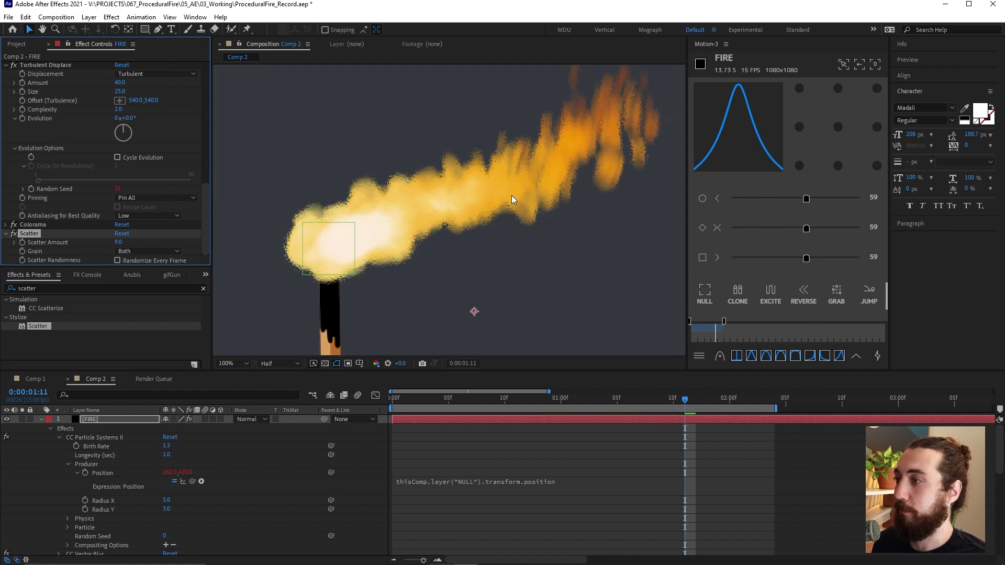
{"action": "key", "text": "comma"}
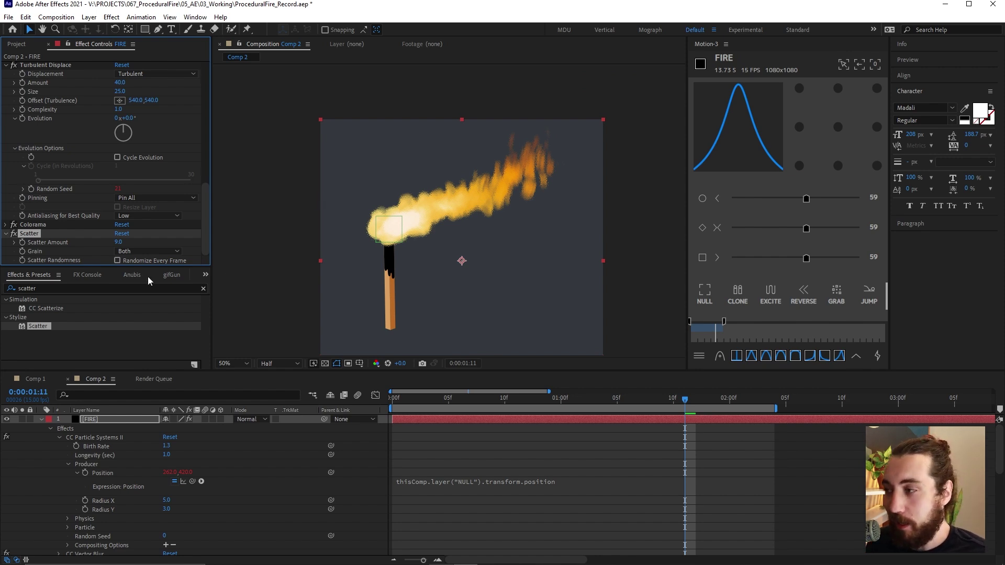
{"action": "left_click", "coordinate": [120, 294]}
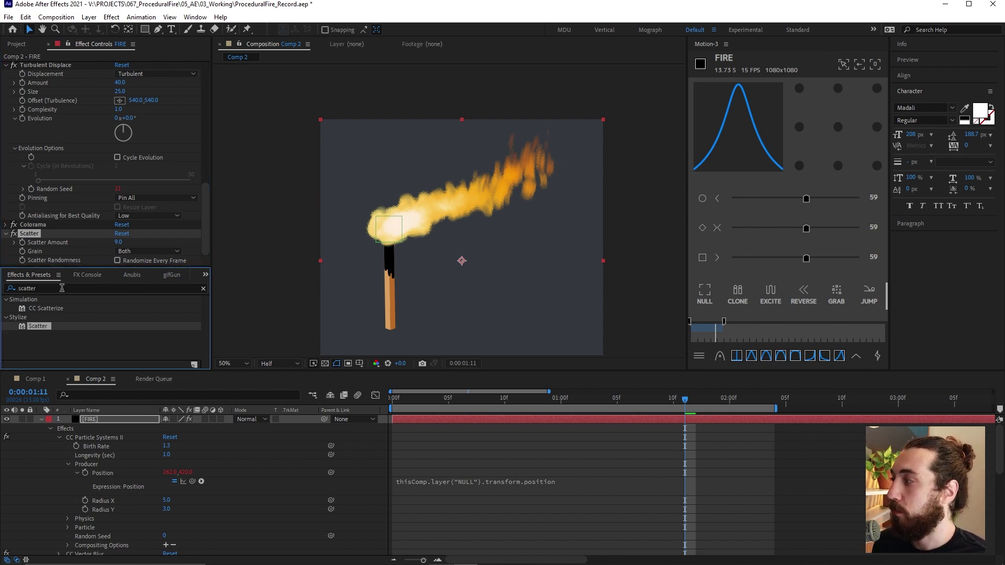
{"action": "left_click", "coordinate": [3, 290]}
{"action": "type", "text": "glow"}
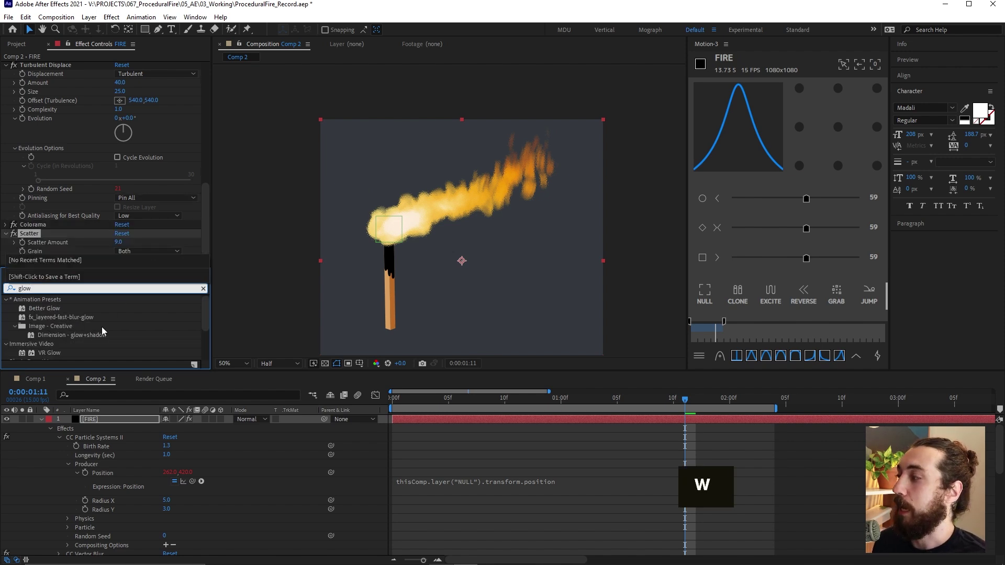
{"action": "scroll", "coordinate": [99, 346], "scroll_direction": "down", "scroll_amount": 3}
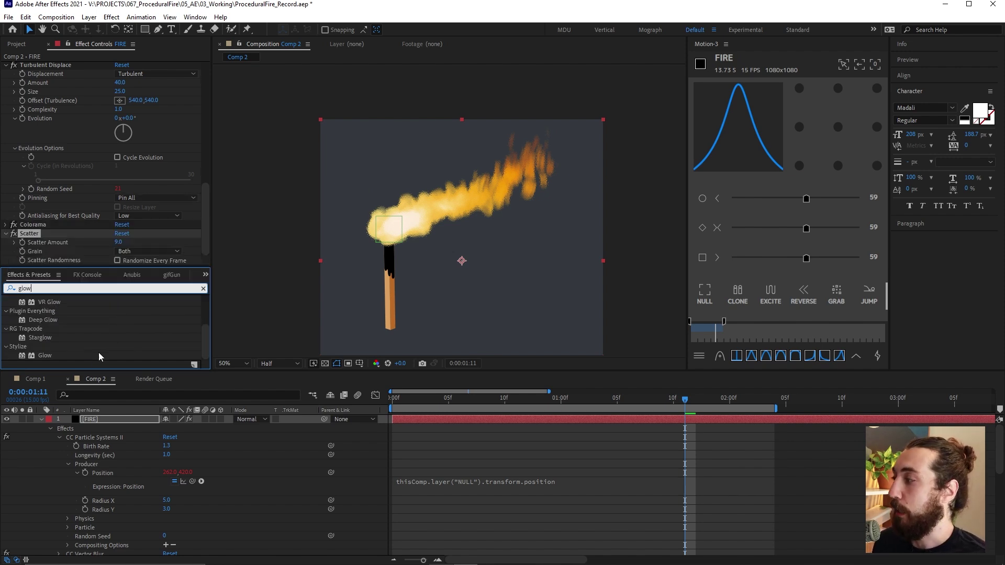
{"action": "double_click", "coordinate": [48, 354]}
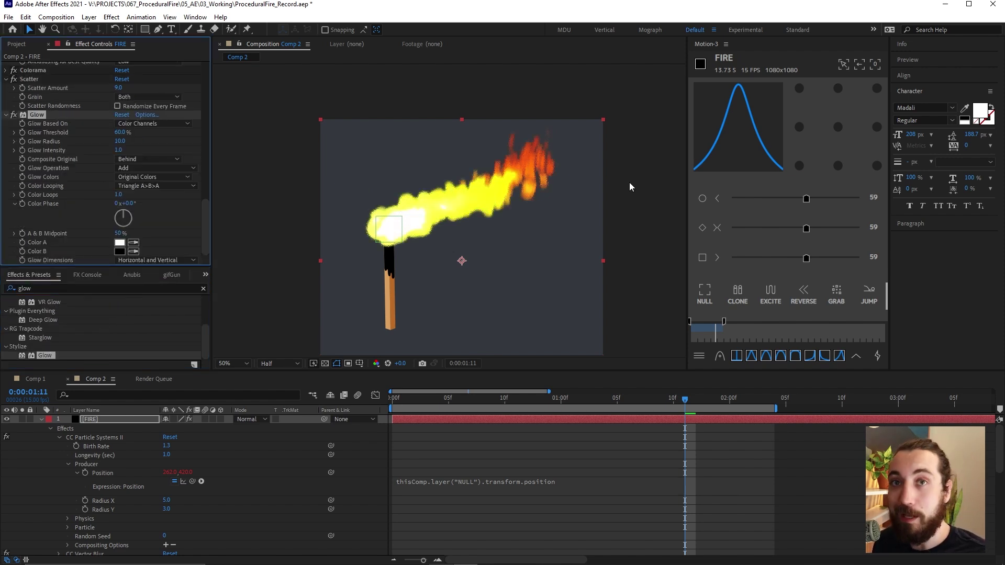
{"action": "left_click_drag", "start_coordinate": [119, 133], "coordinate": [164, 142]}
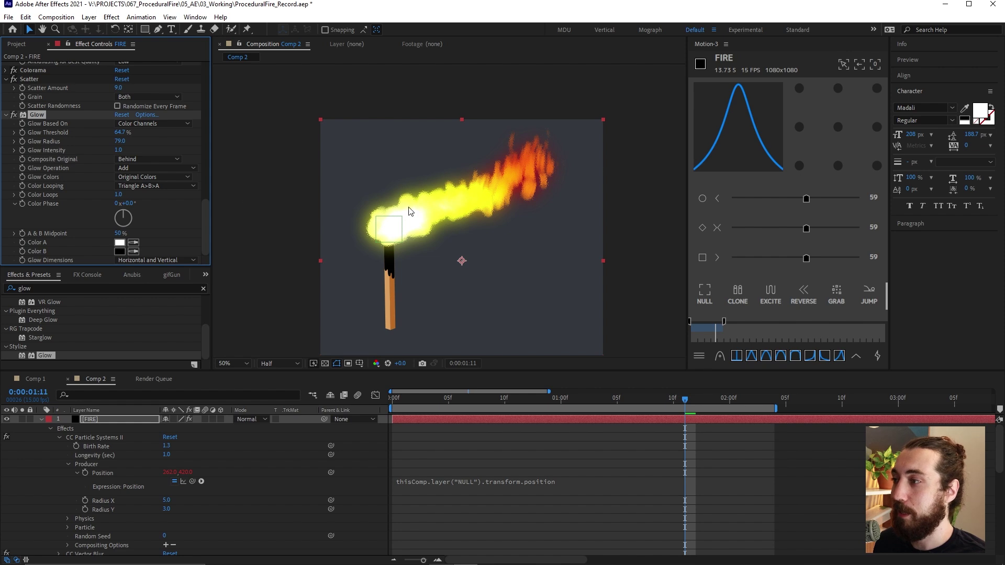
{"action": "scroll", "coordinate": [27, 171], "scroll_direction": "up", "scroll_amount": 2}
{"action": "scroll", "coordinate": [89, 219], "scroll_direction": "up", "scroll_amount": 2}
{"action": "scroll", "coordinate": [102, 219], "scroll_direction": "down", "scroll_amount": 4}
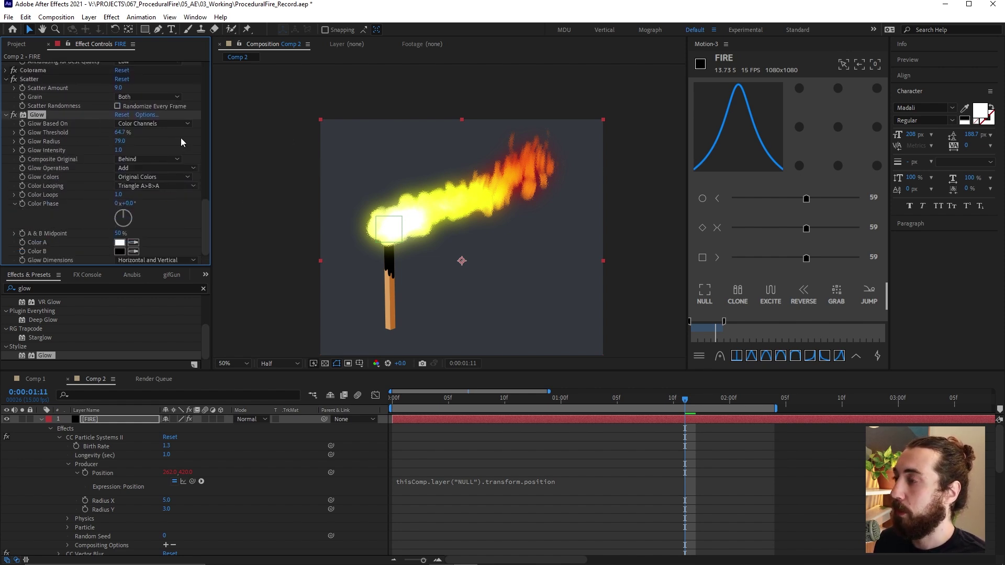
{"action": "key", "text": "Delete"}
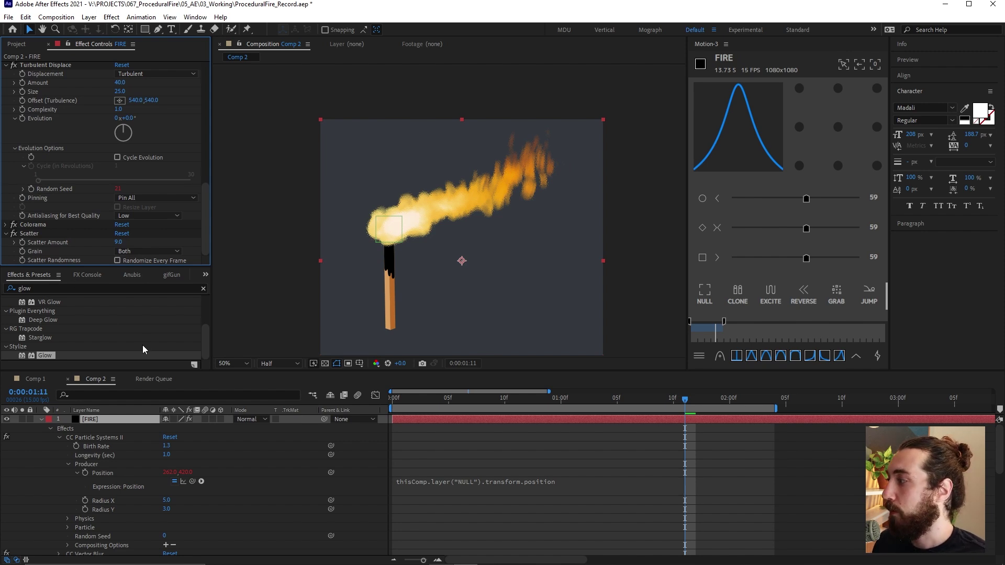
Step: Enlarge the effects list and apply Deep Glow to FIRE, checking it at 1:06
{"action": "left_click_drag", "start_coordinate": [190, 266], "coordinate": [189, 219]}
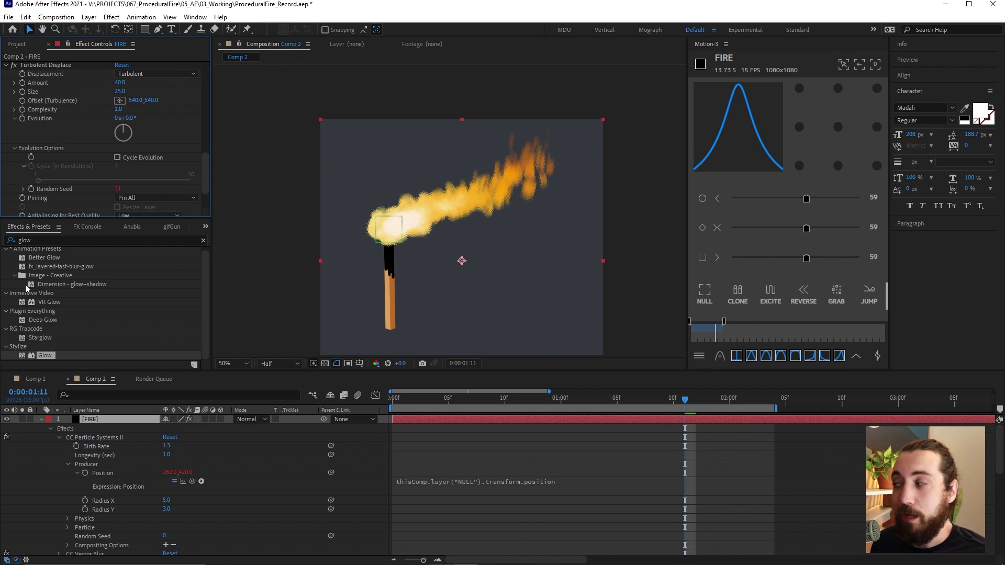
{"action": "double_click", "coordinate": [49, 318]}
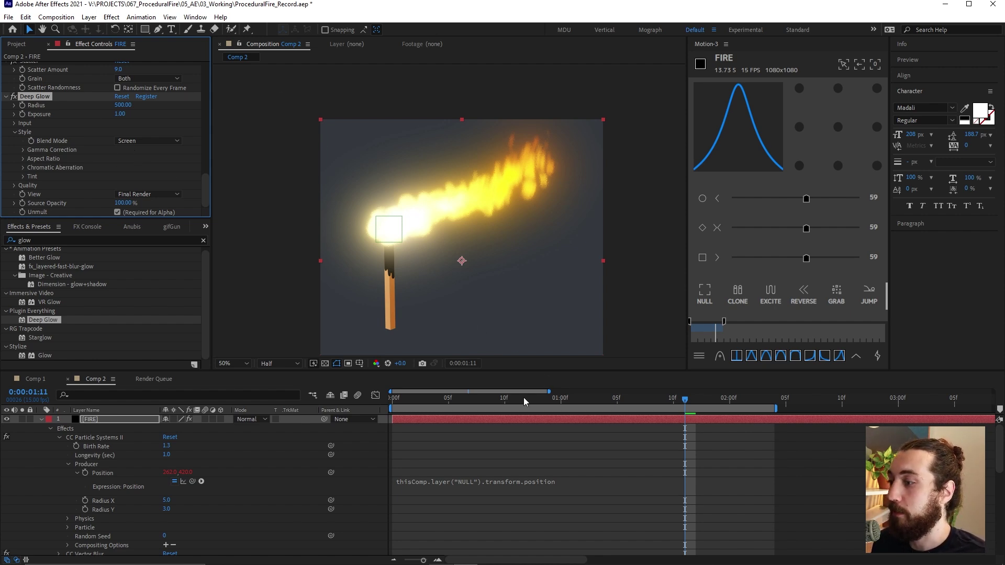
{"action": "left_click_drag", "start_coordinate": [524, 397], "coordinate": [626, 402]}
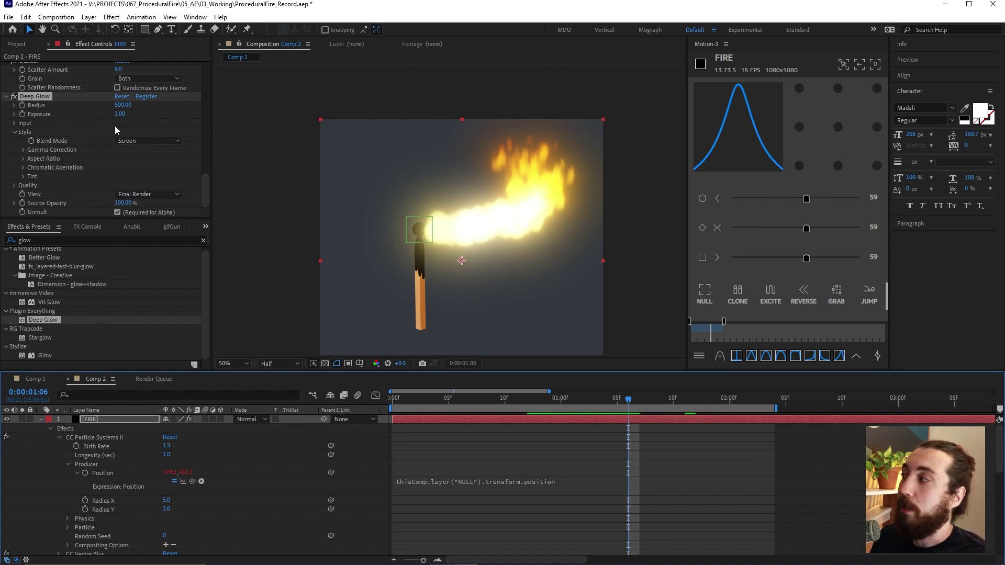
Step: Delete the Deep Glow effect from the FIRE layer
{"action": "left_click", "coordinate": [32, 99]}
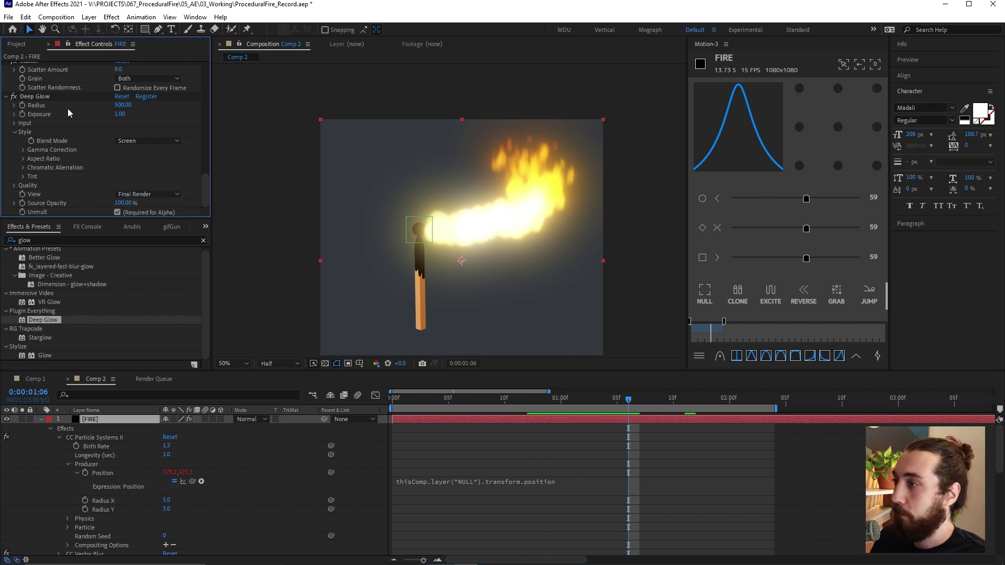
{"action": "left_click", "coordinate": [42, 96]}
{"action": "key", "text": "Delete"}
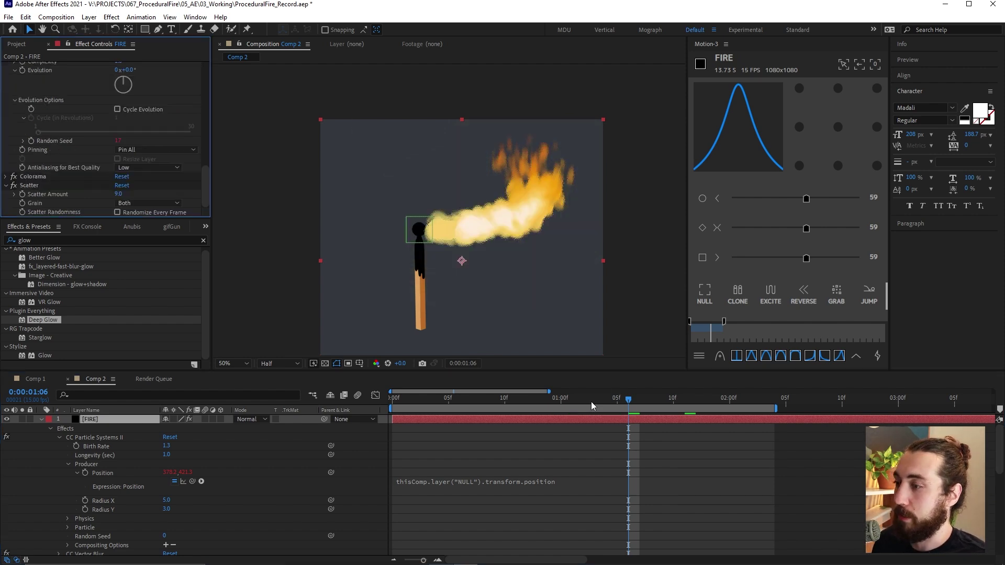
Step: Pre-compose FIRE into FIRE Comp 2, moving all attributes, and return to Comp 2
{"action": "left_click", "coordinate": [565, 402]}
{"action": "left_click_drag", "start_coordinate": [567, 406], "coordinate": [513, 420]}
{"action": "right_click", "coordinate": [514, 420]}
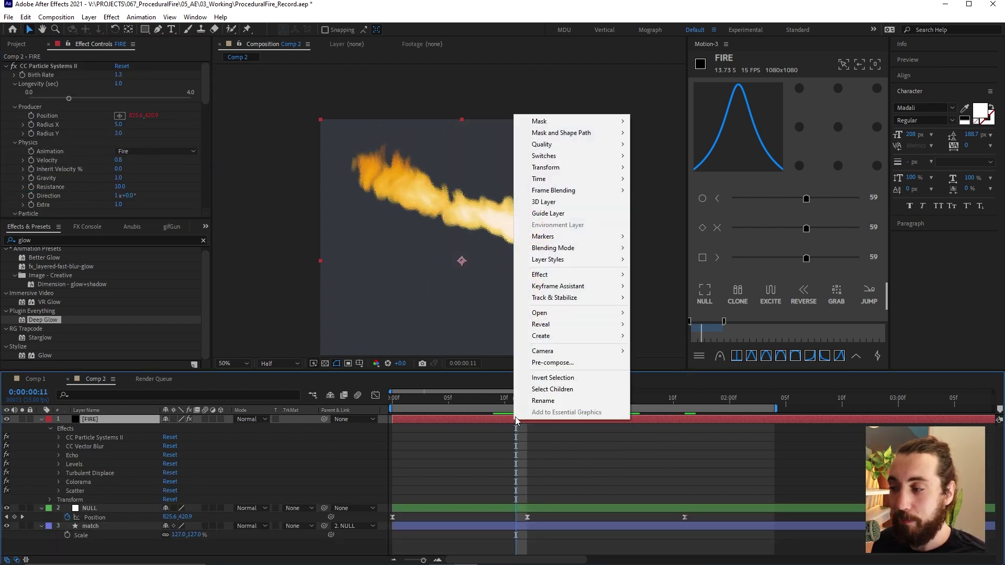
{"action": "left_click", "coordinate": [592, 362]}
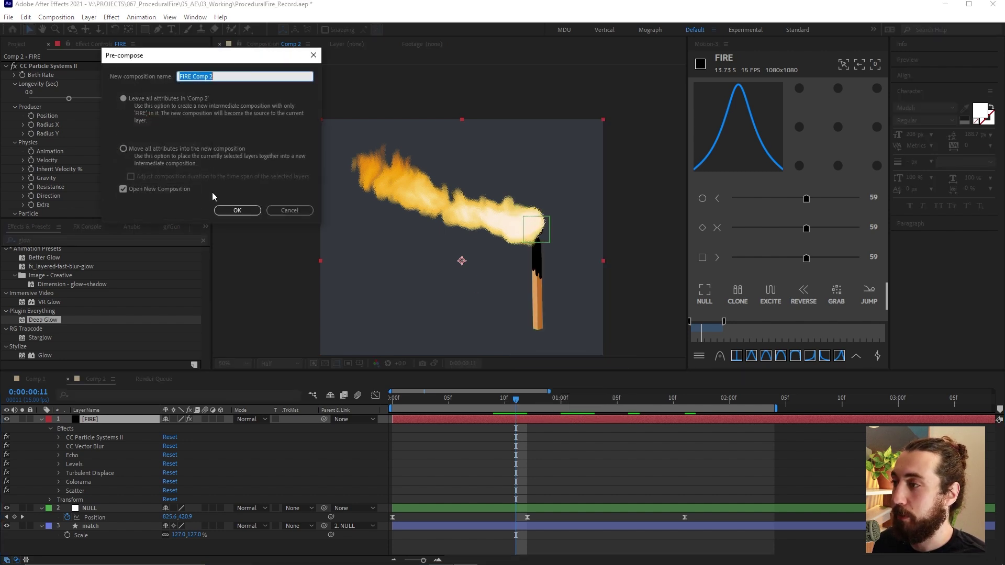
{"action": "left_click", "coordinate": [161, 146]}
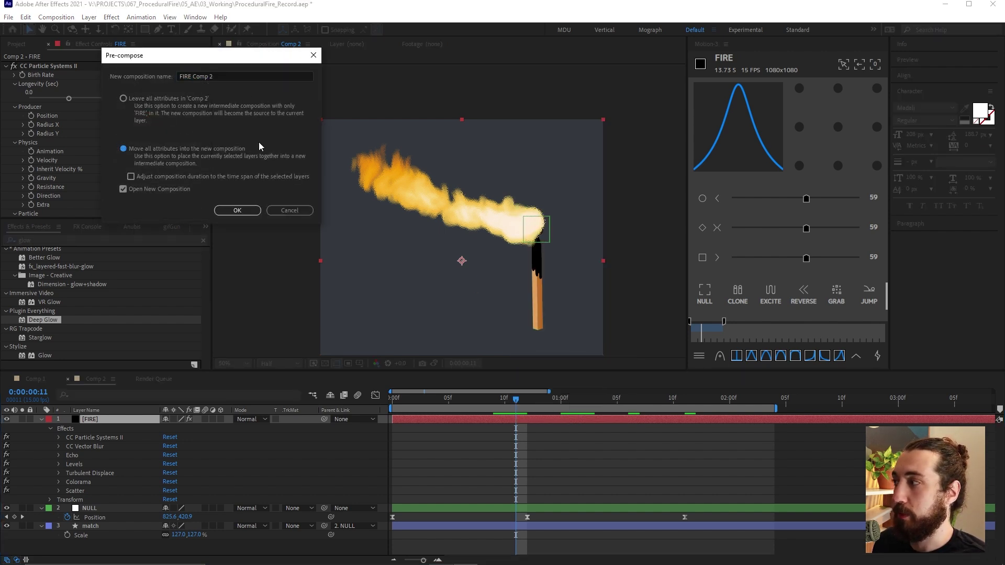
{"action": "left_click", "coordinate": [237, 210]}
{"action": "left_click", "coordinate": [424, 419]}
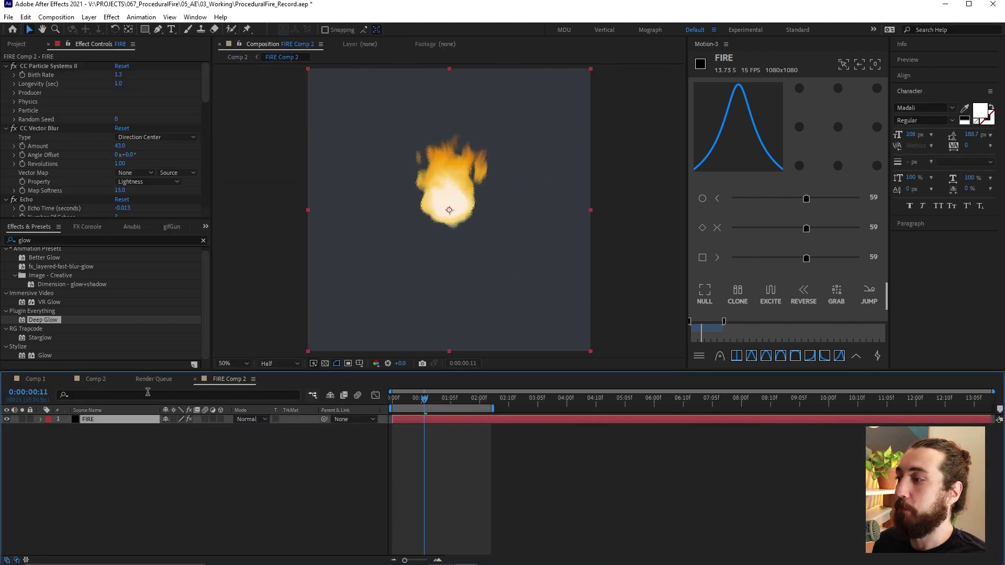
{"action": "left_click", "coordinate": [109, 382]}
Step: Add Fast Box Blur to FIRE Comp 2 with a blur radius of 36
{"action": "key", "text": "Page_Up"}
{"action": "key", "text": "Page_Up"}
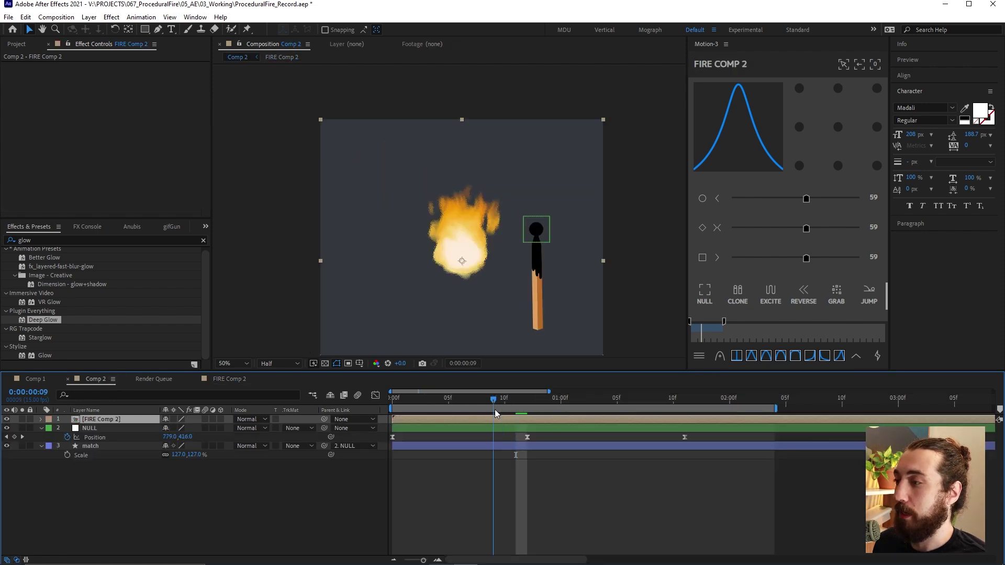
{"action": "key", "text": "Page_Down"}
{"action": "key", "text": "Page_Down"}
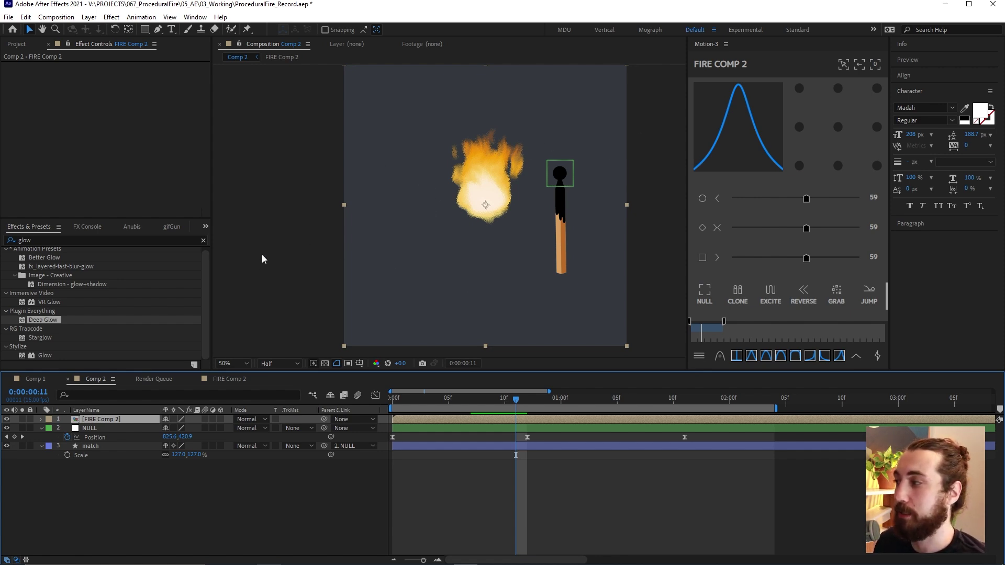
{"action": "key", "text": "ctrl+space"}
{"action": "type", "text": "fast"}
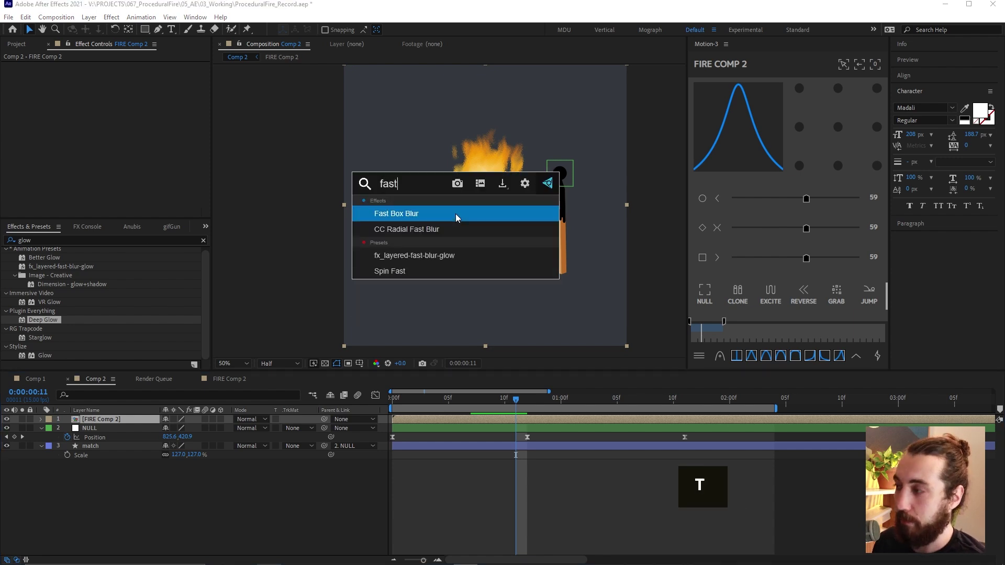
{"action": "key", "text": "Return"}
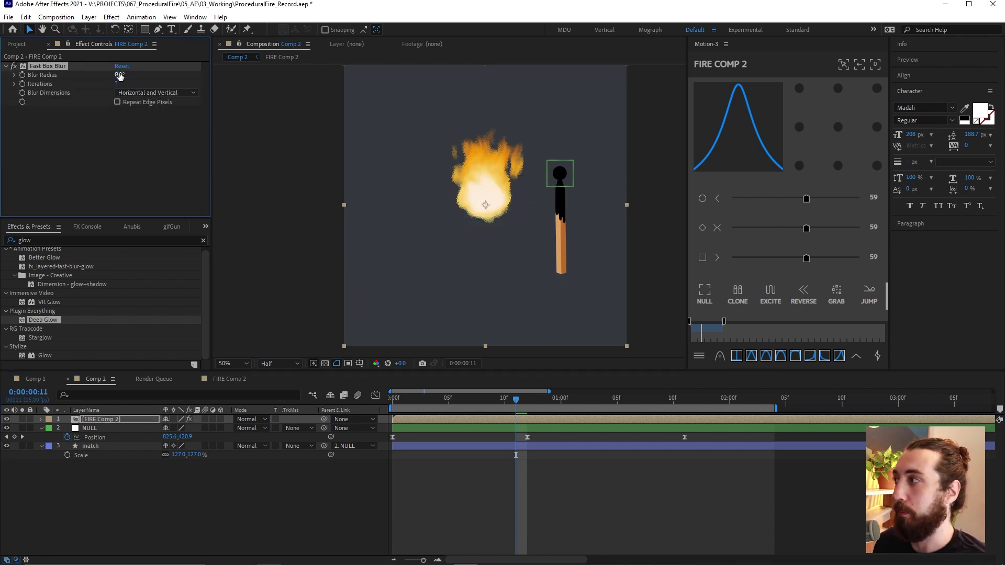
{"action": "left_click_drag", "start_coordinate": [119, 75], "coordinate": [140, 77]}
Step: Add CC Composite with its composite mode set to Add
{"action": "key", "text": "ctrl+space"}
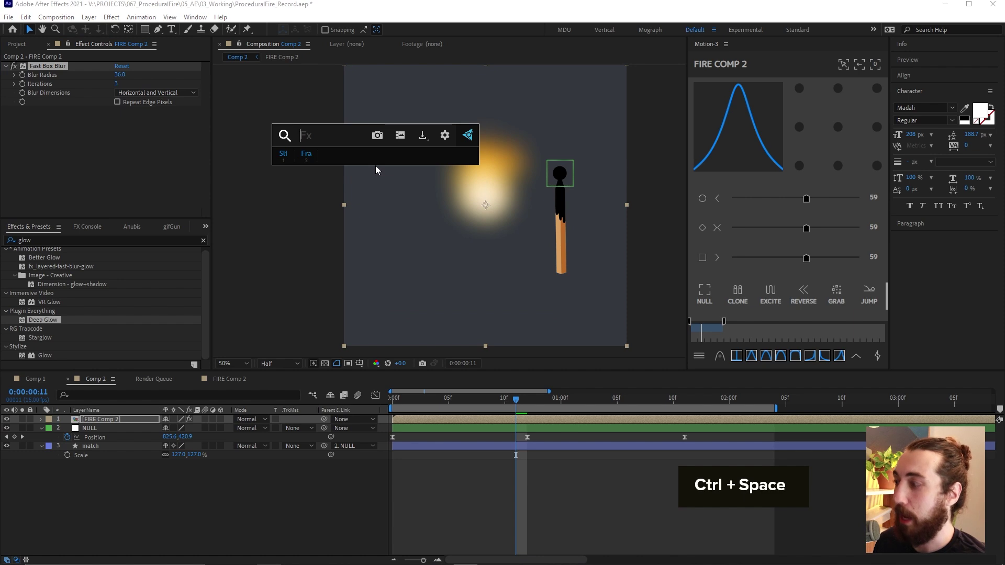
{"action": "type", "text": "comp"}
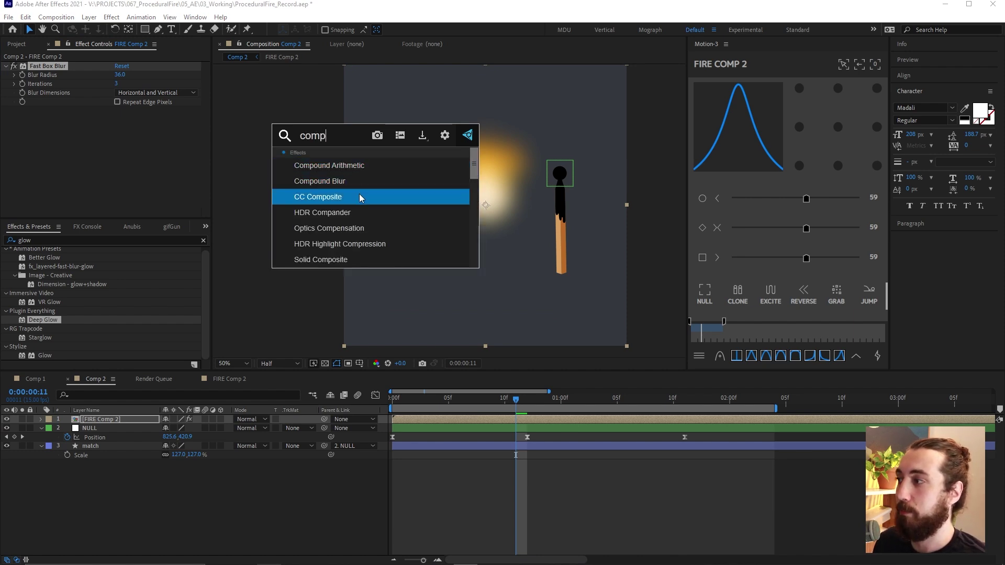
{"action": "left_click", "coordinate": [359, 196]}
{"action": "left_click", "coordinate": [155, 128]}
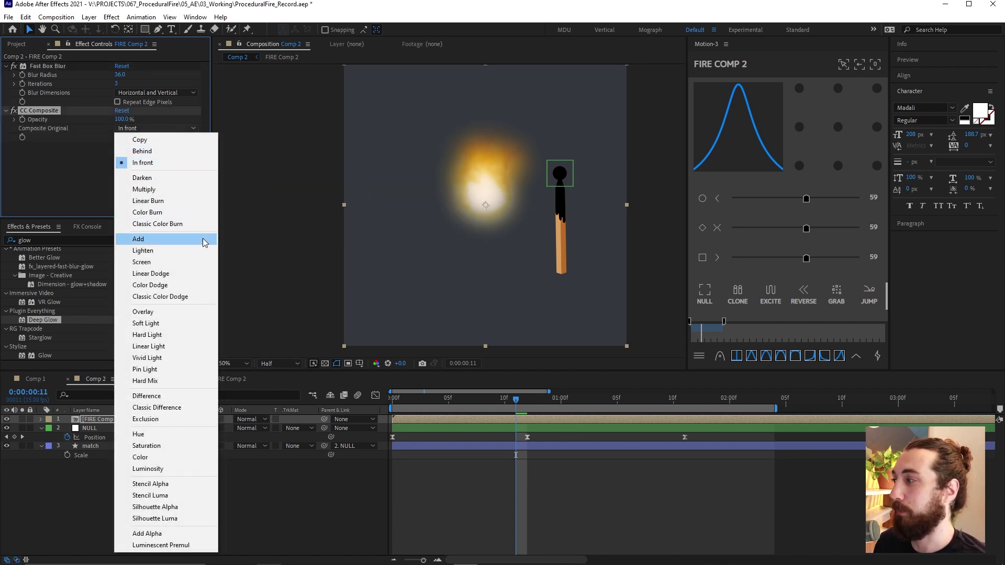
{"action": "left_click", "coordinate": [203, 238]}
Step: Duplicate the blur and composite pair, reorder them, then delete all four effects
{"action": "left_click", "coordinate": [52, 65]}
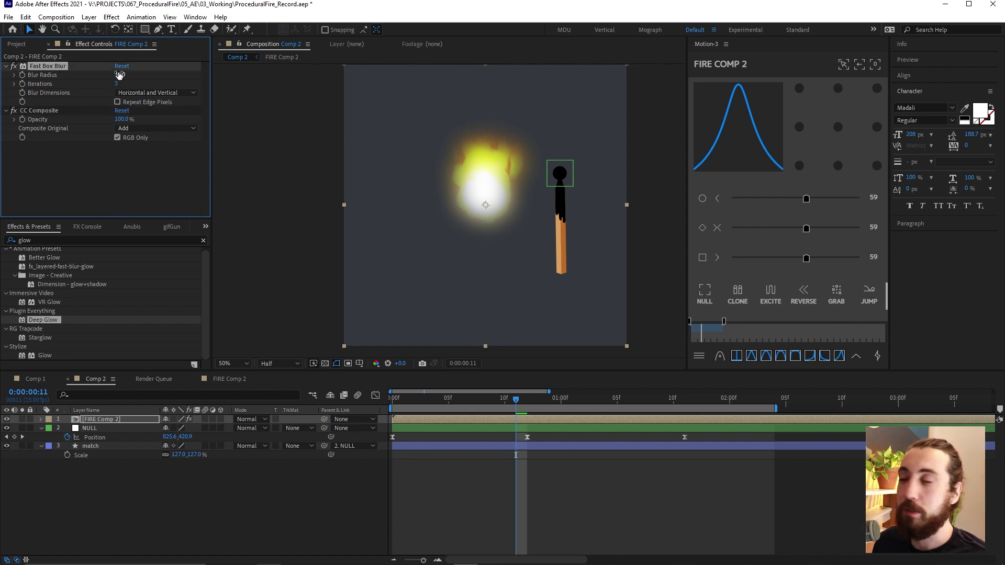
{"action": "left_click", "coordinate": [56, 111], "text": "shift"}
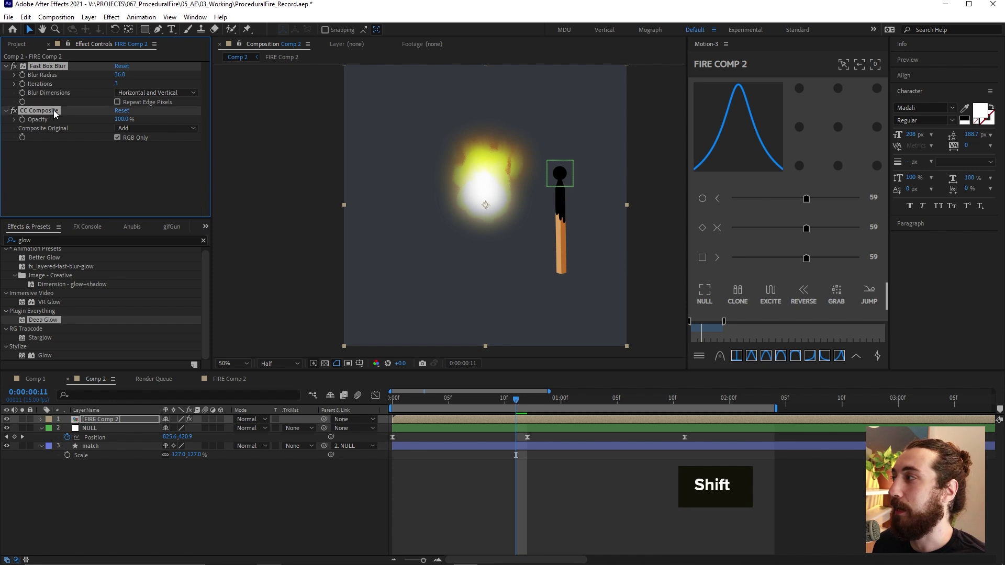
{"action": "key", "text": "ctrl+d"}
{"action": "left_click_drag", "start_coordinate": [57, 107], "coordinate": [63, 179]}
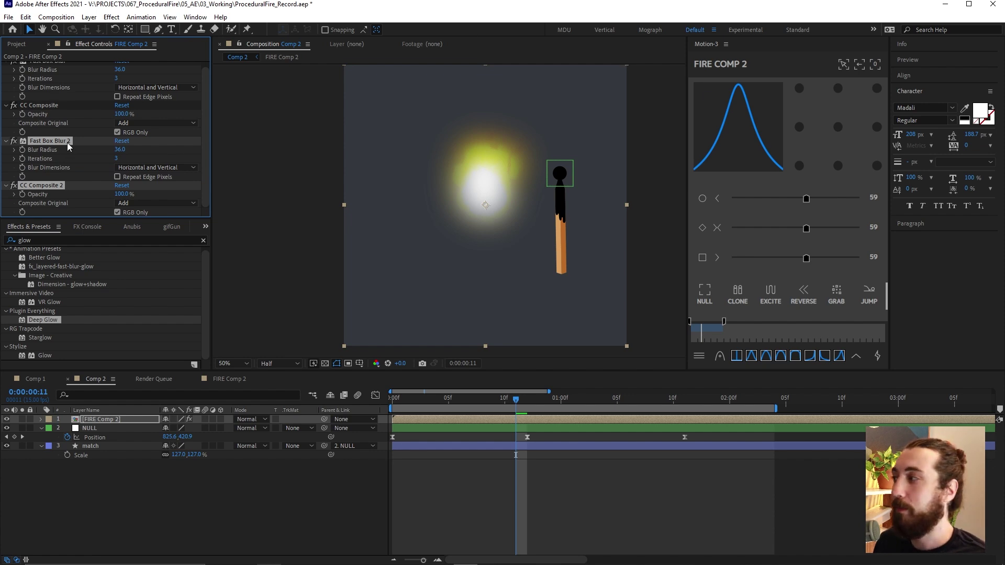
{"action": "key", "text": "ctrl+a"}
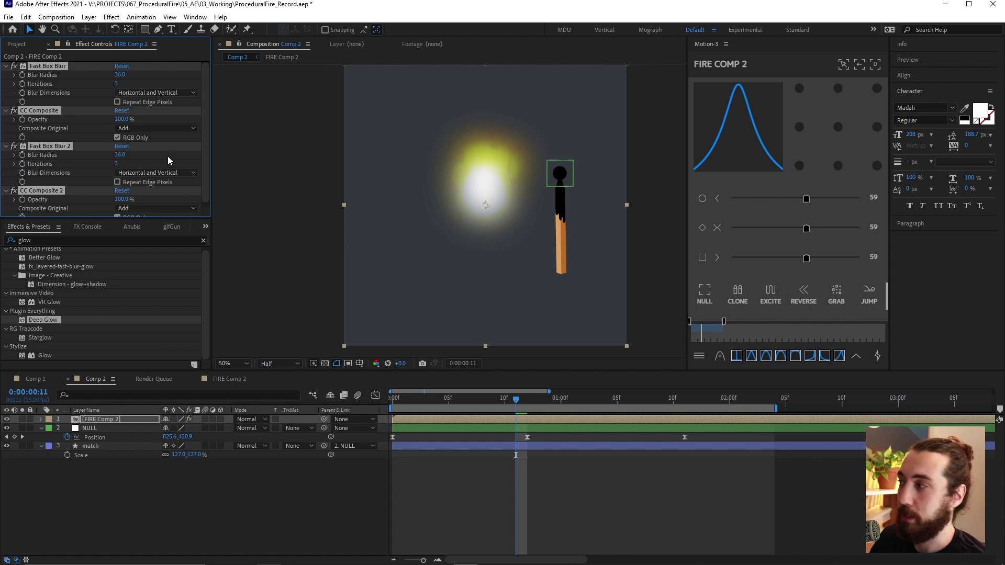
{"action": "key", "text": "Delete"}
Step: Apply the Better Glow preset to FIRE Comp 2 and scrub the timeline to preview it
{"action": "double_click", "coordinate": [61, 262]}
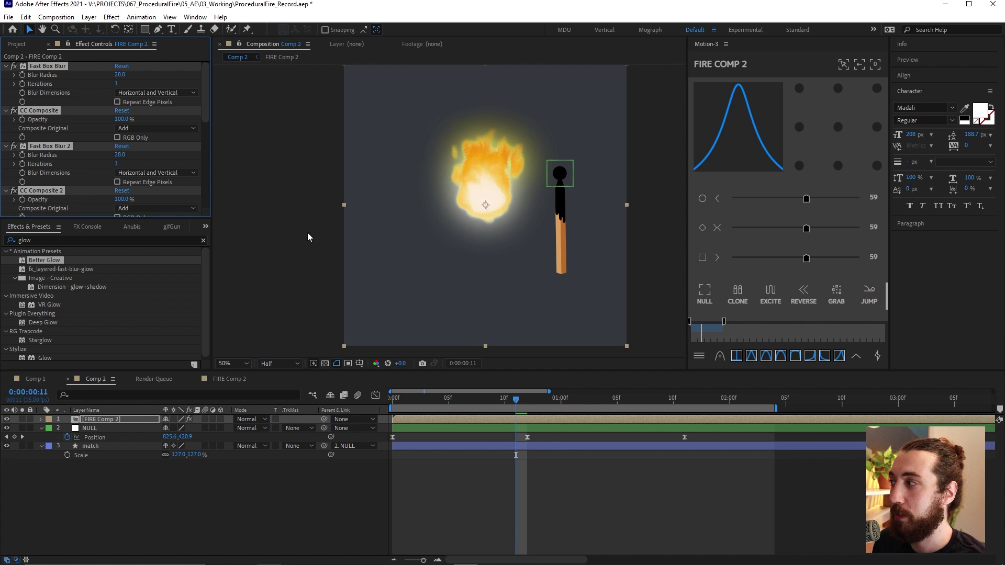
{"action": "left_click", "coordinate": [532, 401]}
{"action": "left_click_drag", "start_coordinate": [532, 401], "coordinate": [505, 418]}
{"action": "left_click", "coordinate": [516, 400]}
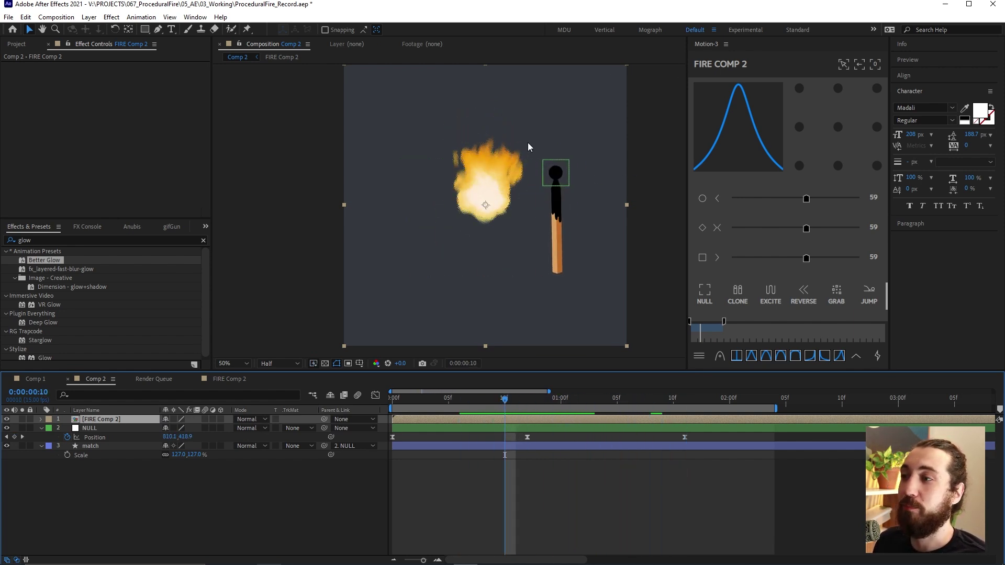
Step: Open FIRE Comp 2 and select thisComp in the particle Position expression
{"action": "double_click", "coordinate": [513, 419]}
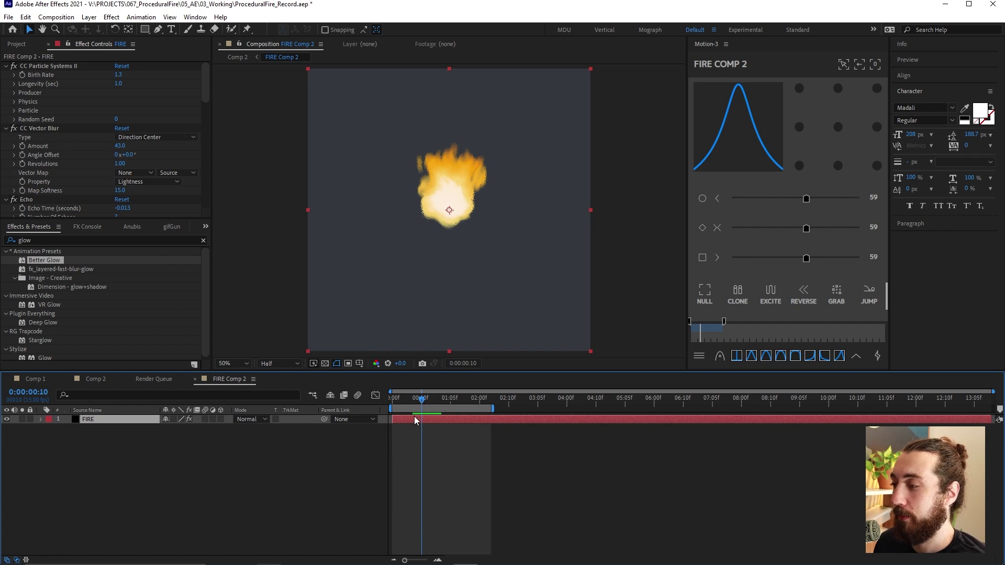
{"action": "key", "text": "e"}
{"action": "key", "text": "e"}
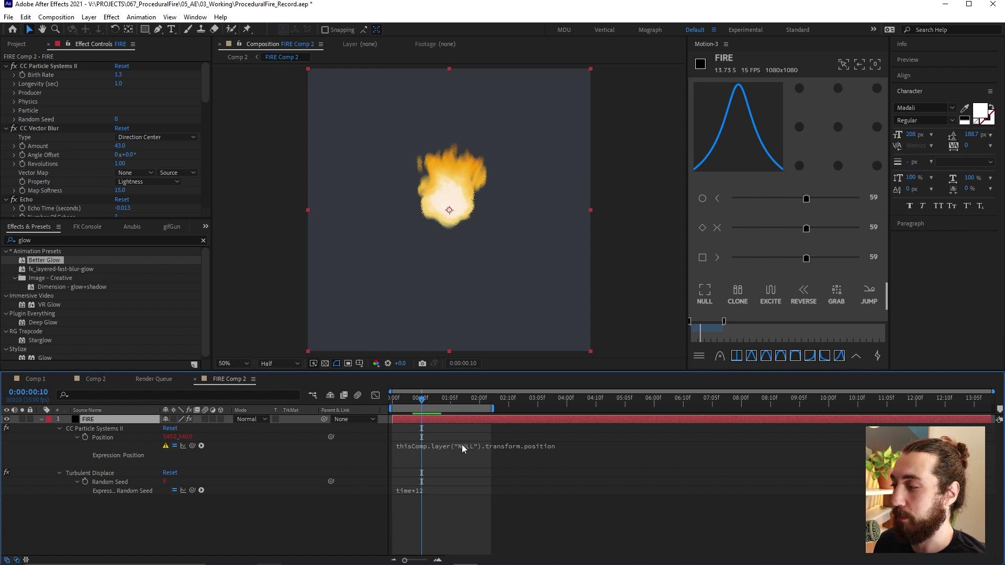
{"action": "left_click", "coordinate": [440, 448]}
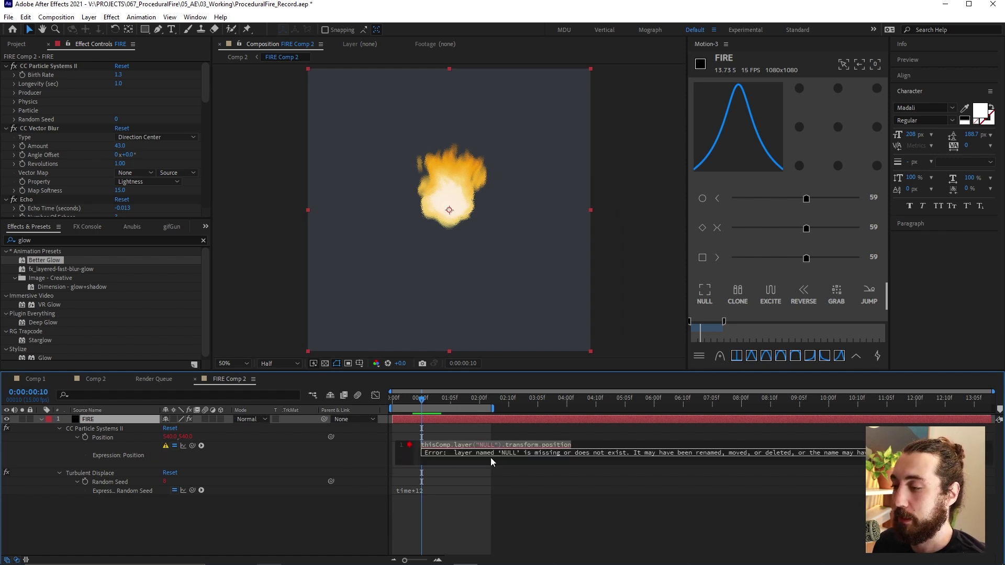
{"action": "left_click", "coordinate": [437, 445]}
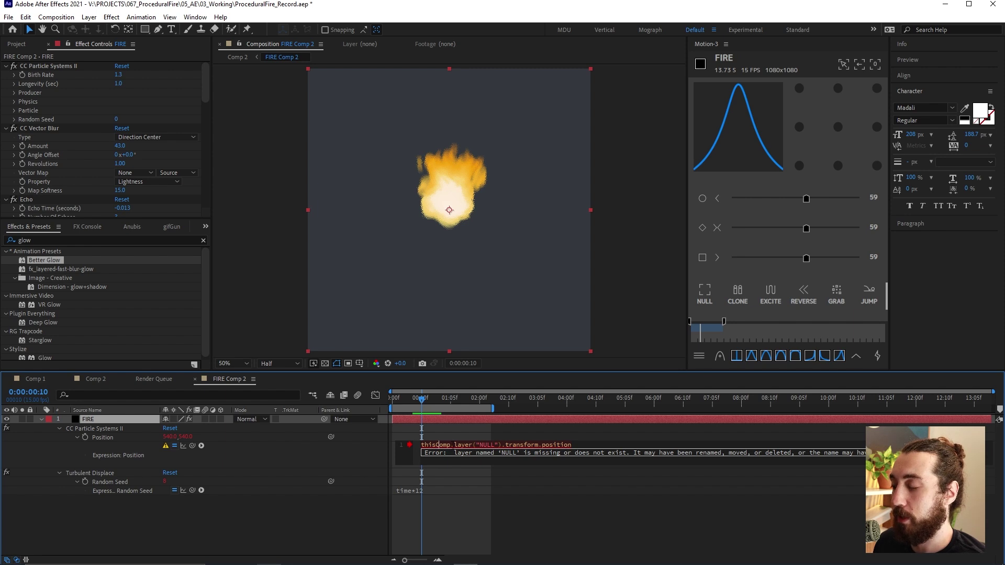
{"action": "left_click_drag", "start_coordinate": [452, 446], "coordinate": [420, 449]}
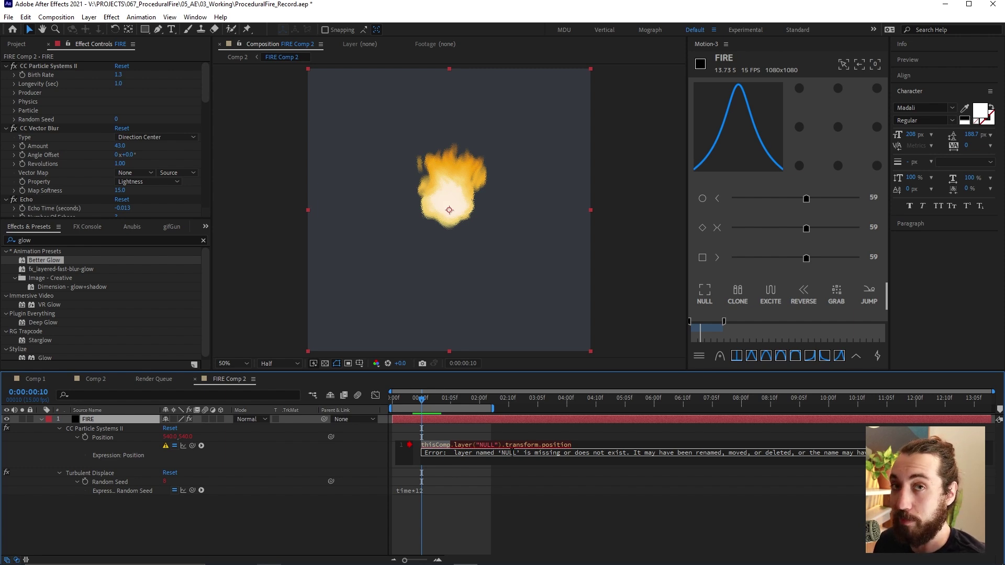
Step: Replace thisComp with comp("Comp 2") and commit, so the flame follows the NULL
{"action": "type", "text": "comp"}
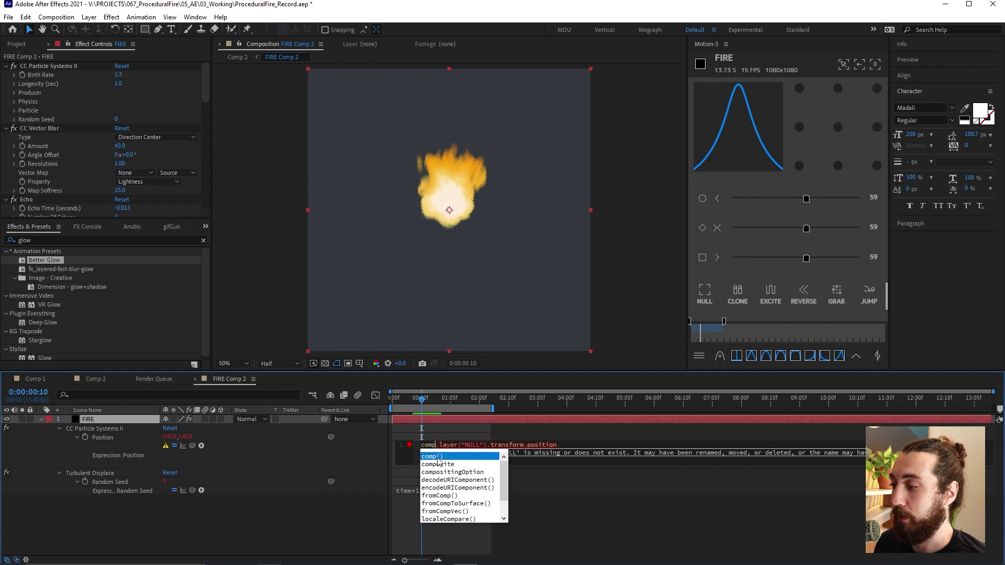
{"action": "key", "text": "Return"}
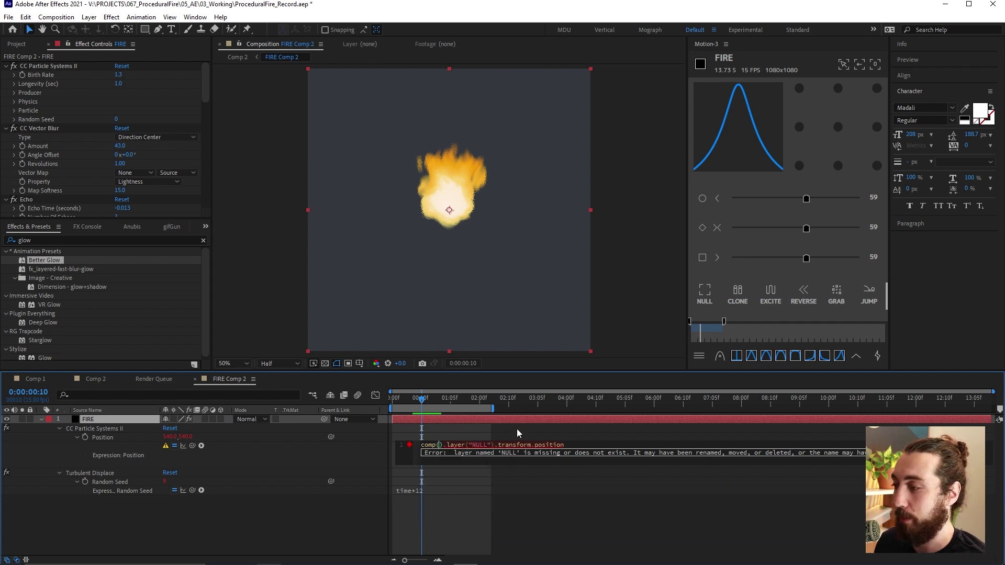
{"action": "key", "text": "shift"}
{"action": "type", "text": "\""}
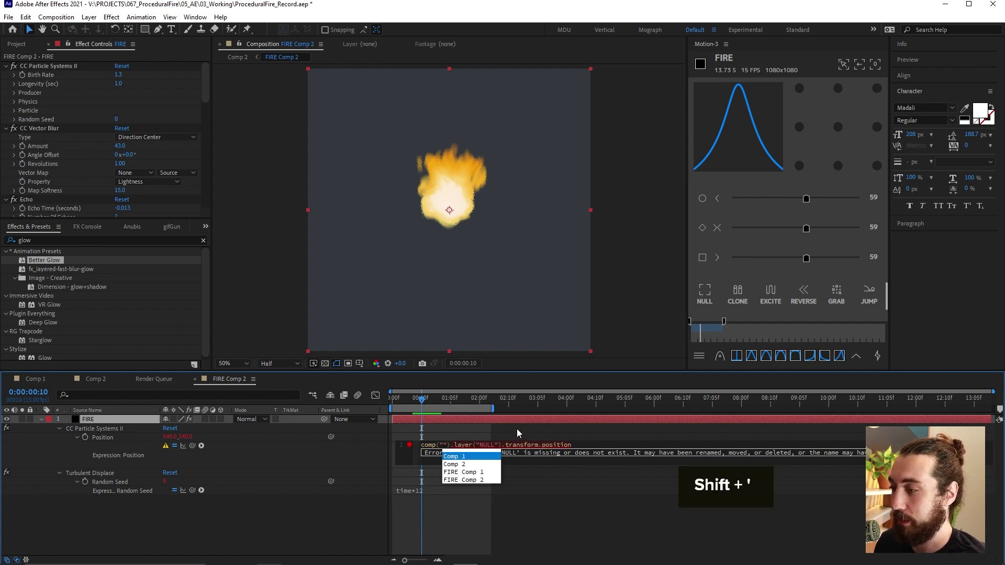
{"action": "key", "text": "Down"}
{"action": "key", "text": "Return"}
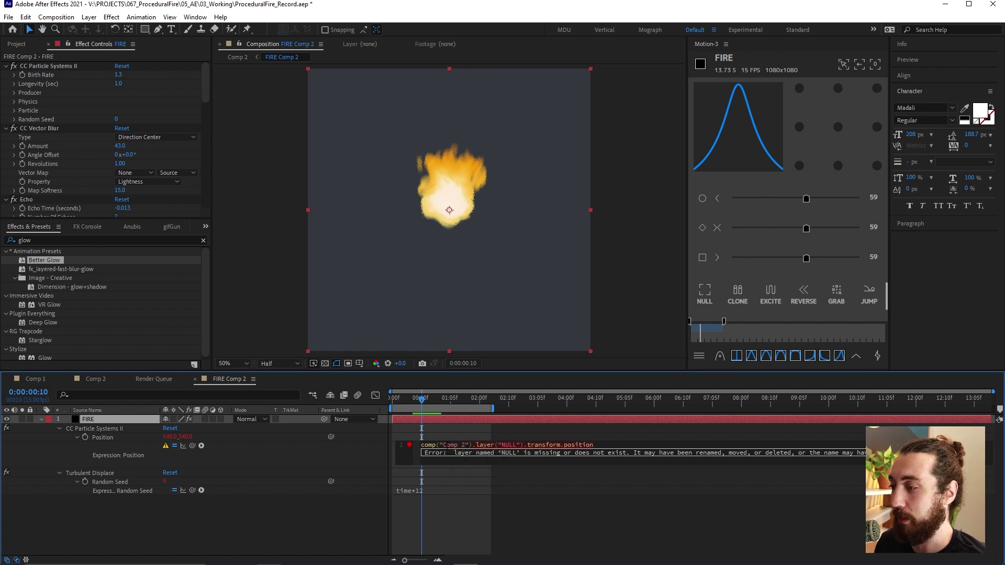
{"action": "left_click", "coordinate": [464, 432]}
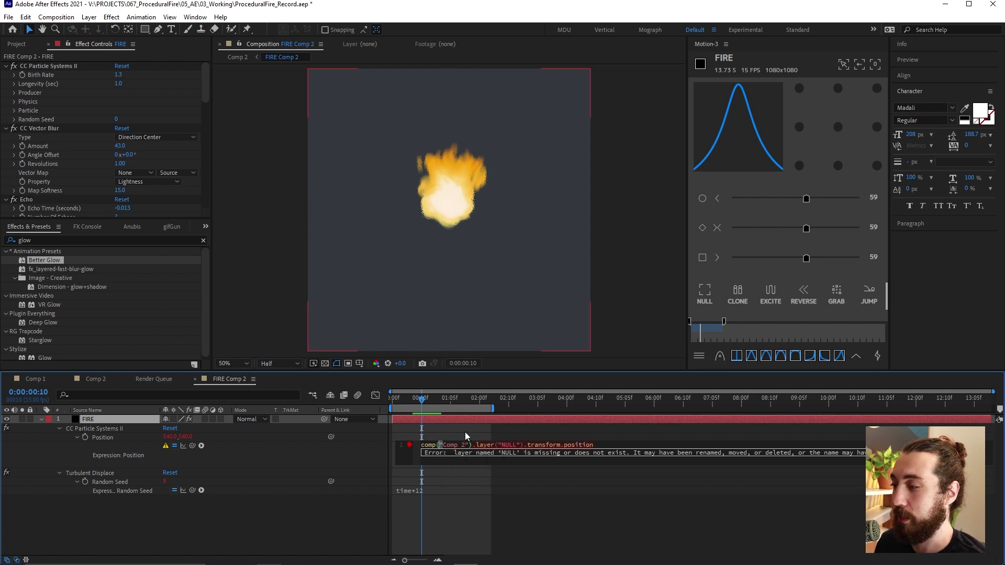
{"action": "left_click_drag", "start_coordinate": [430, 406], "coordinate": [483, 399]}
Step: Return to Comp 2 and scrub the timeline to preview the glowing flame trailing the match head
{"action": "key", "text": "shift+Escape"}
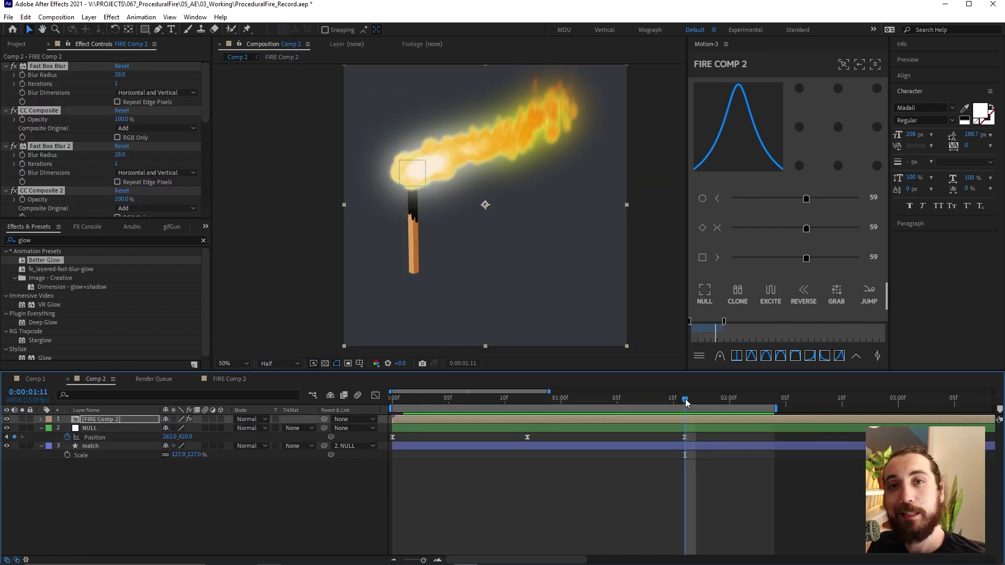
{"action": "left_click_drag", "start_coordinate": [732, 406], "coordinate": [682, 416]}
{"action": "key", "text": "shift"}
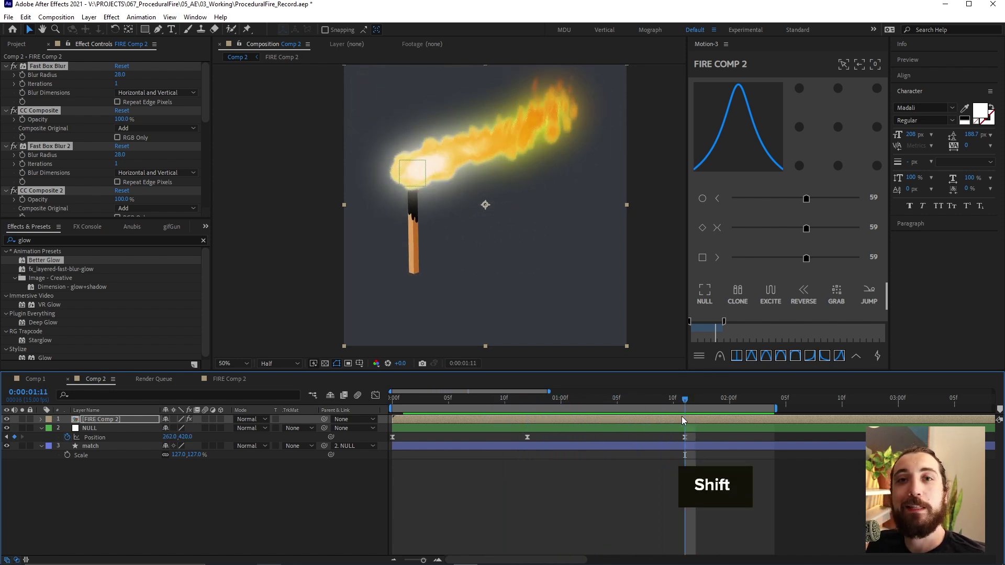